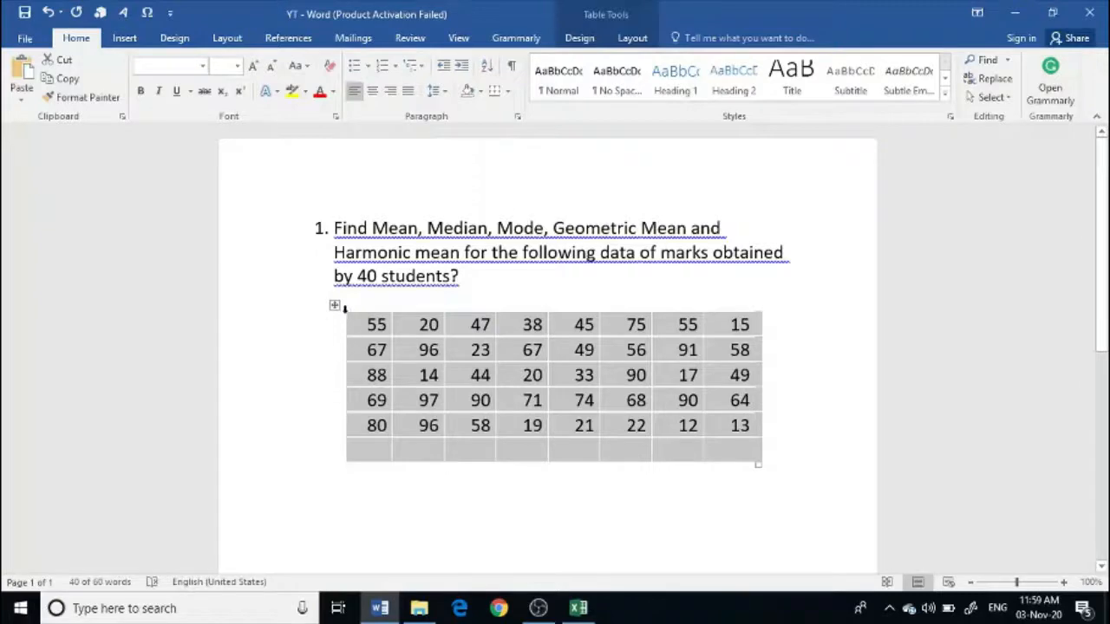
- Paste the copied marks table into the Excel sheet starting at cell B2 and label cell K3 "Mean"
left_click(578, 608)
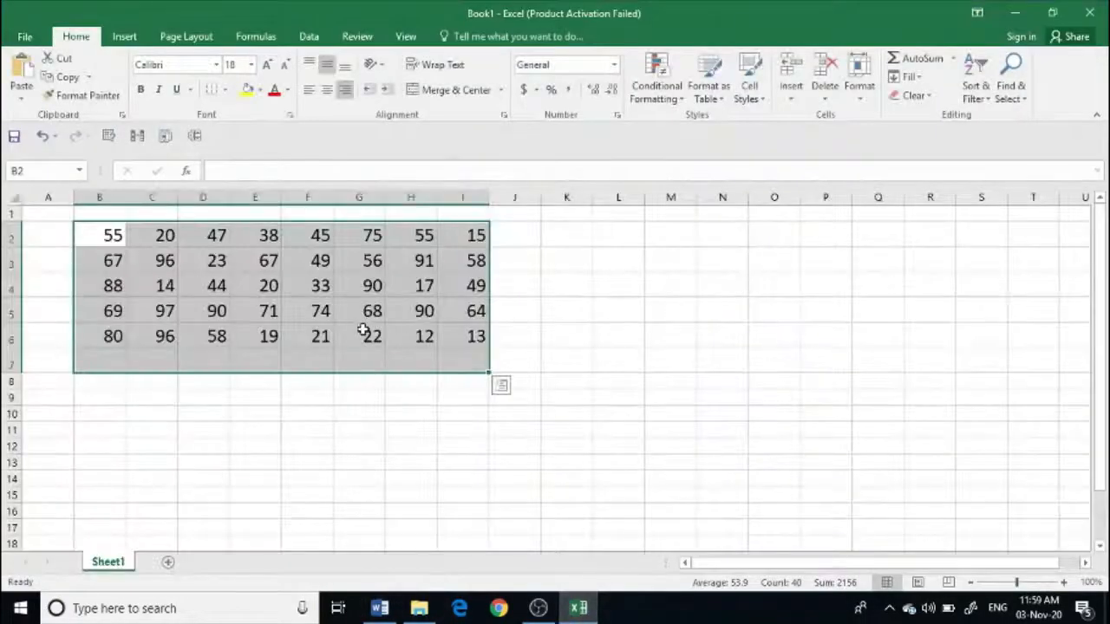
key("ctrl+v")
left_click(583, 261)
type("Me")
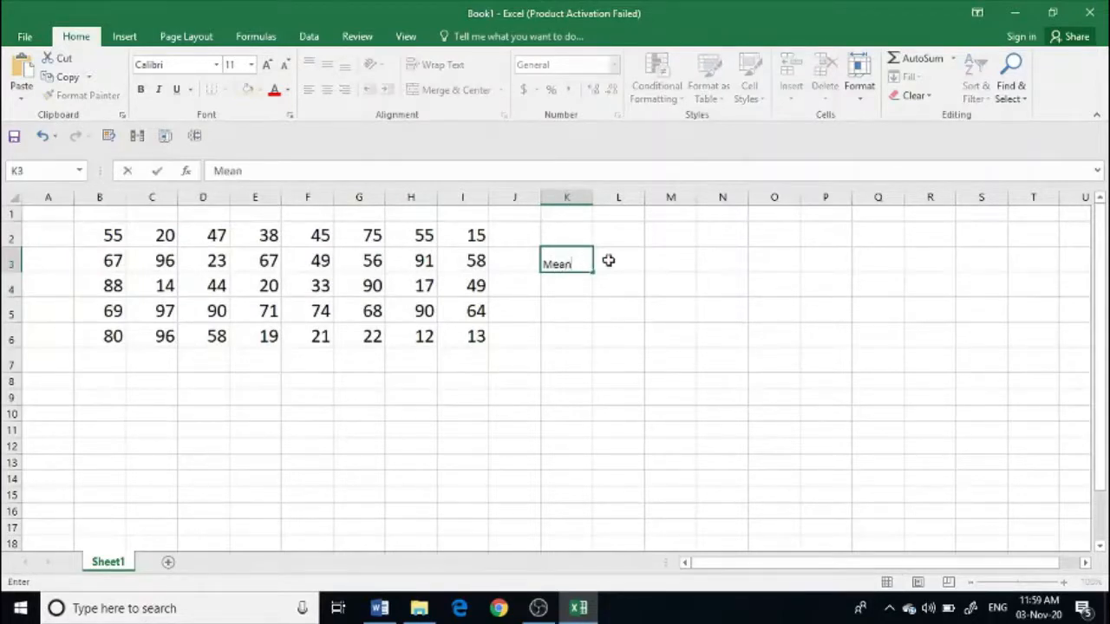
- Insert the AVERAGE function from the Statistical category into cell L3, beside the Mean label
left_click(627, 259)
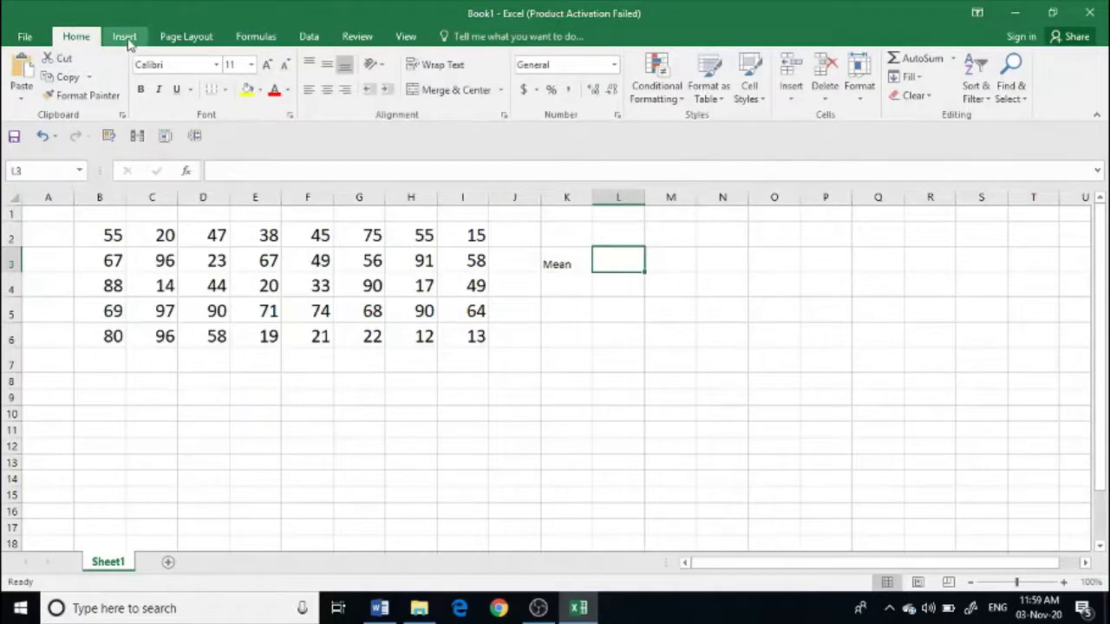
left_click(256, 36)
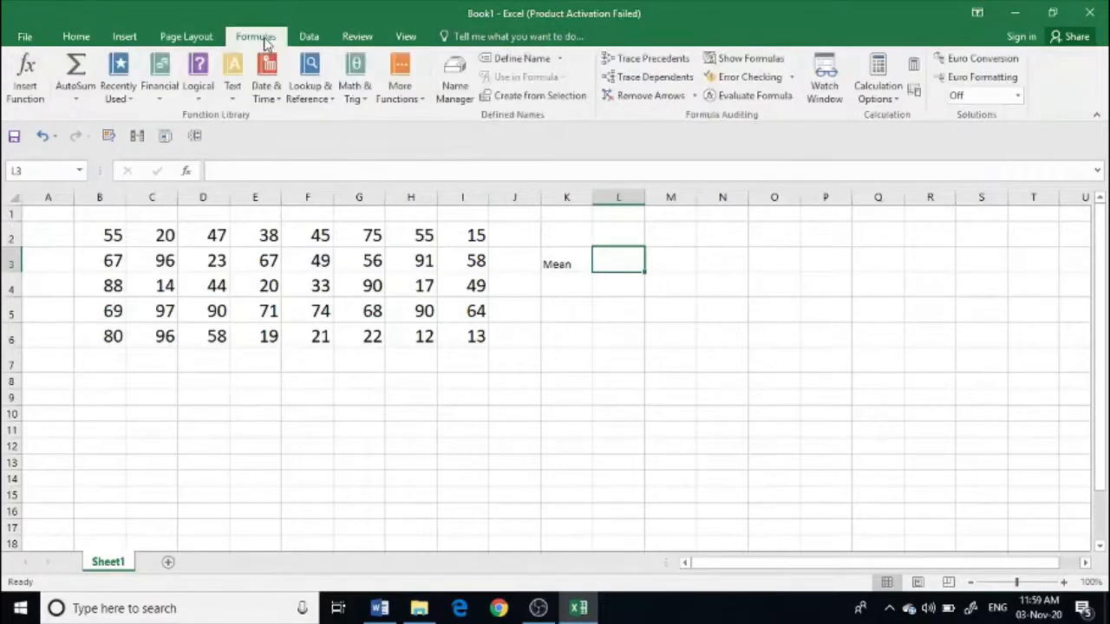
left_click(26, 97)
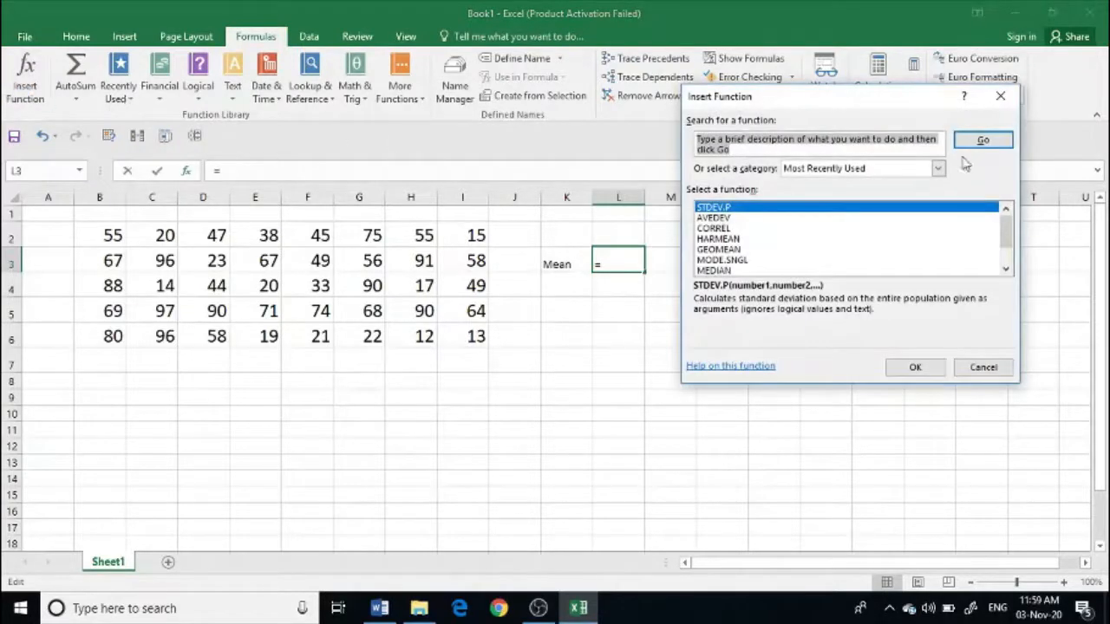
left_click(938, 170)
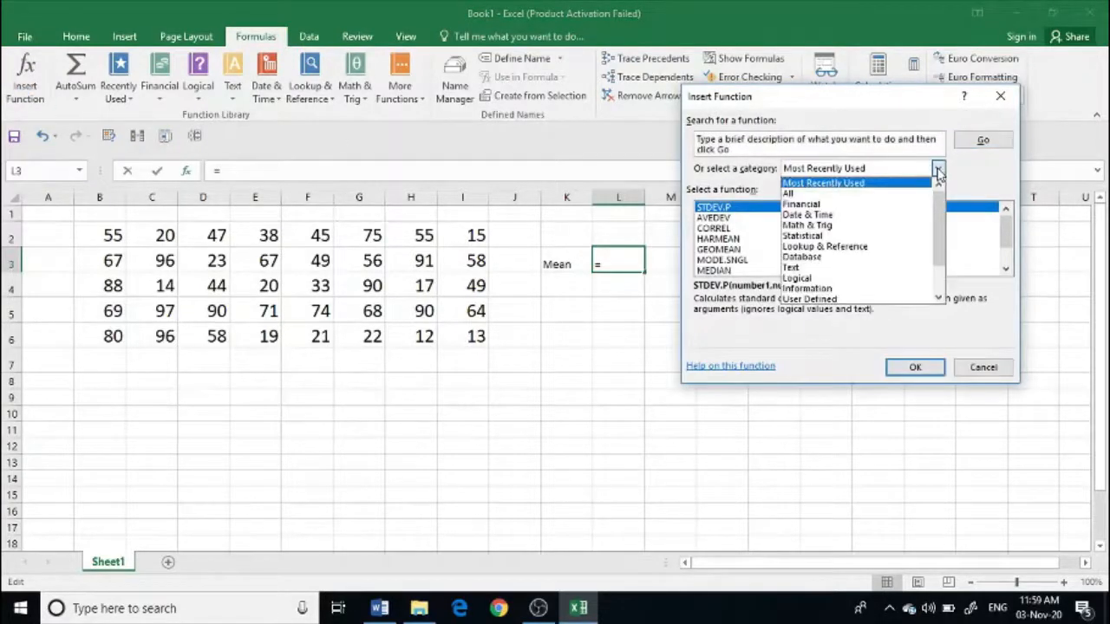
left_click(819, 237)
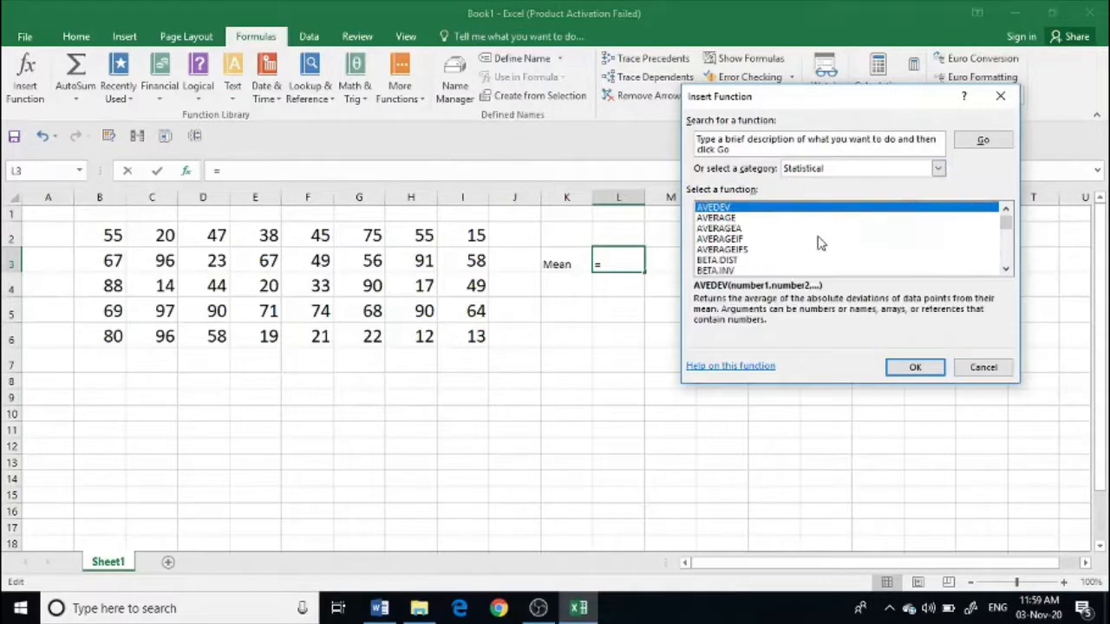
left_click(719, 218)
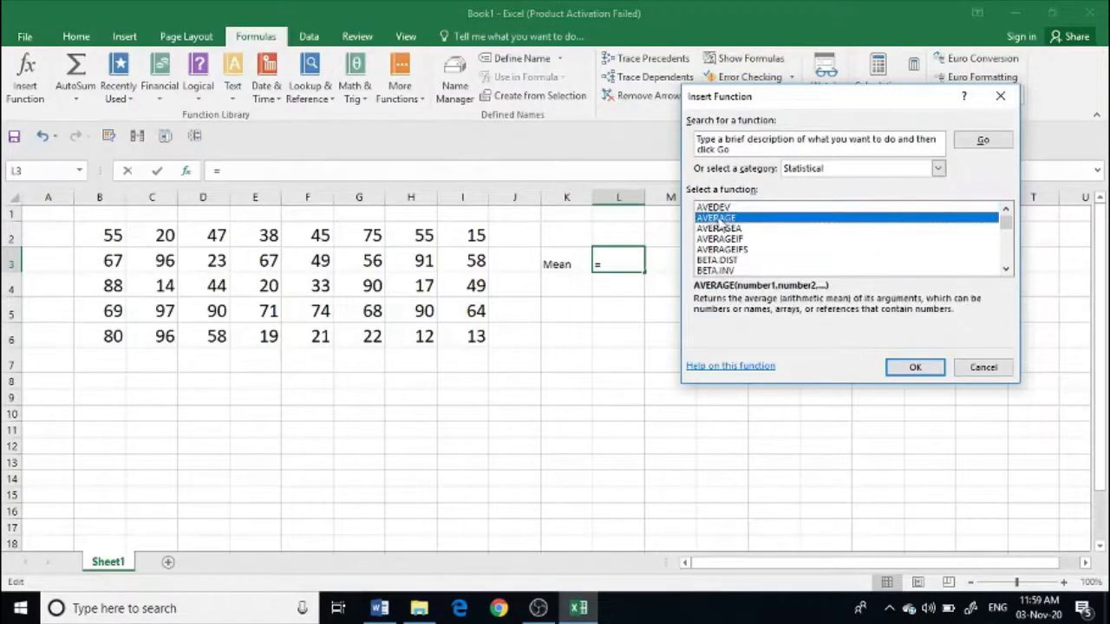
left_click(915, 368)
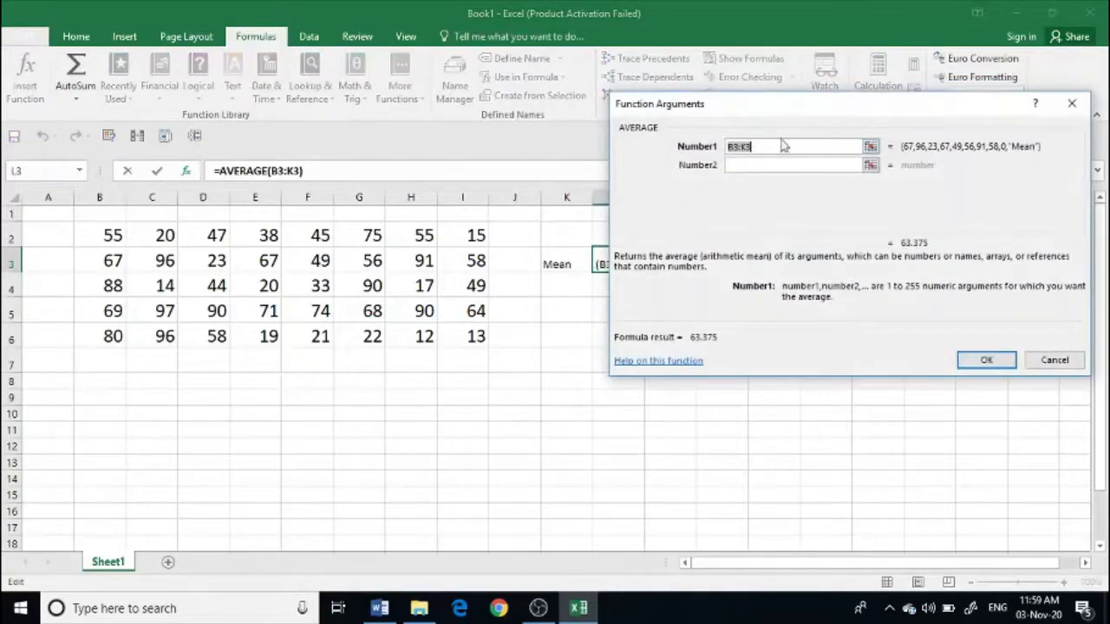
- Replace the suggested AVERAGE argument with the marks range B2:I6 and complete the formula
key("BackSpace")
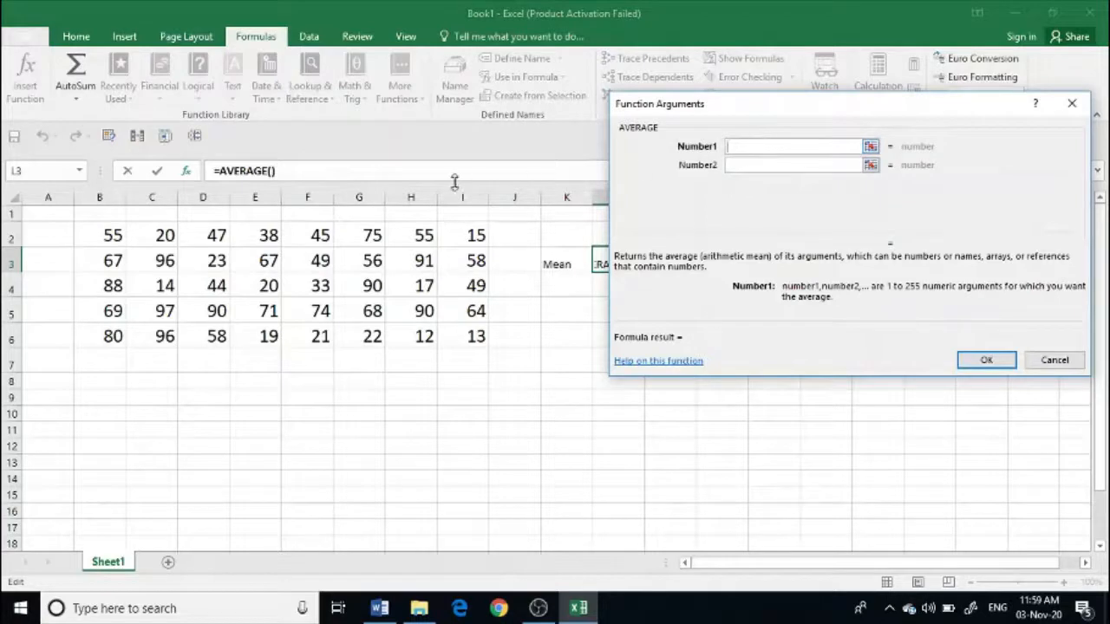
left_click(104, 234)
left_click_drag(104, 234, 340, 332)
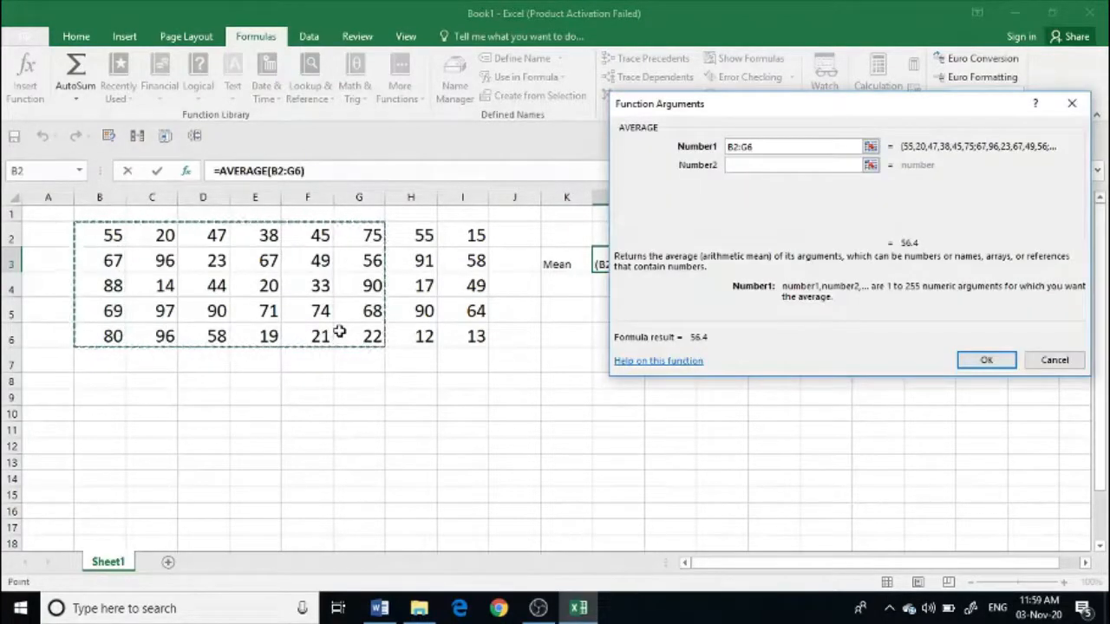
key("shift+Right")
key("shift+Right")
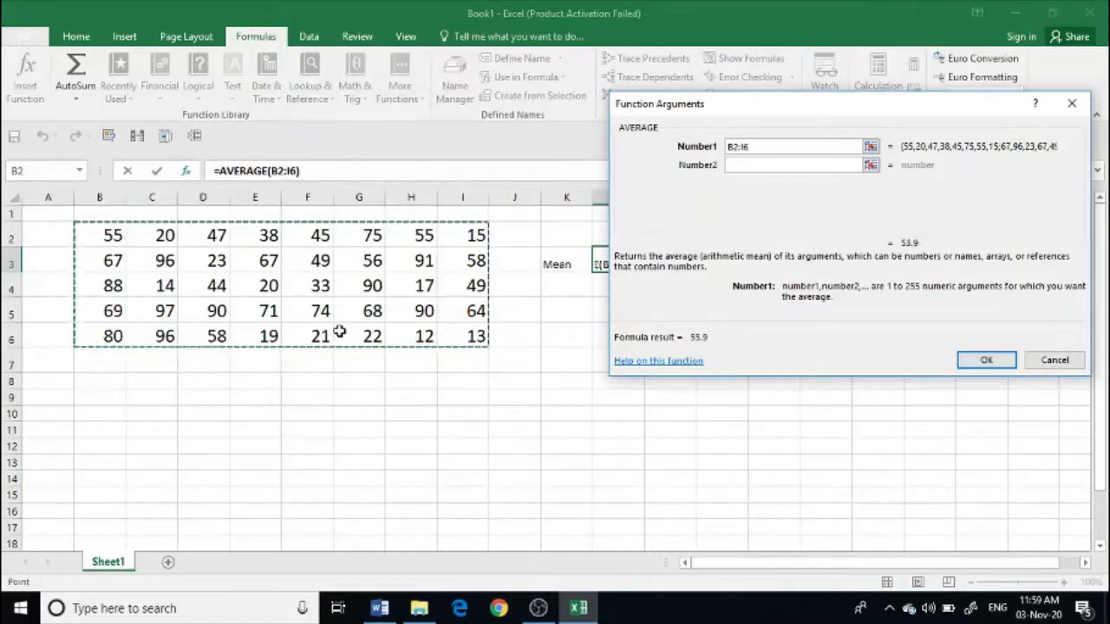
left_click(986, 361)
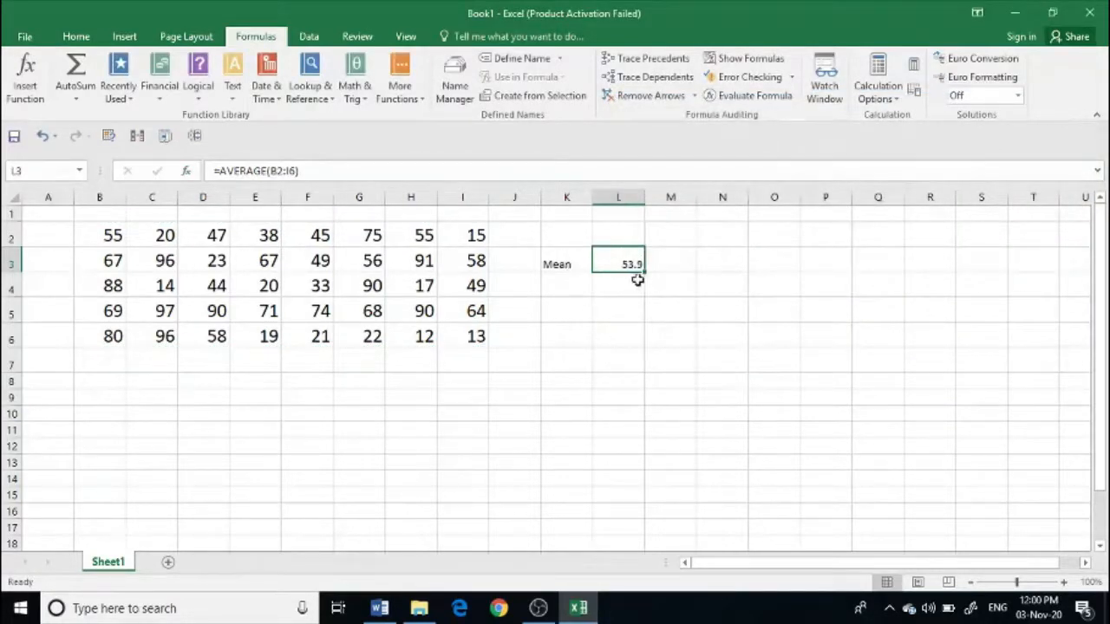
- Label cell K5 "Median" and insert the statistical MEDIAN function into L5
left_click(565, 314)
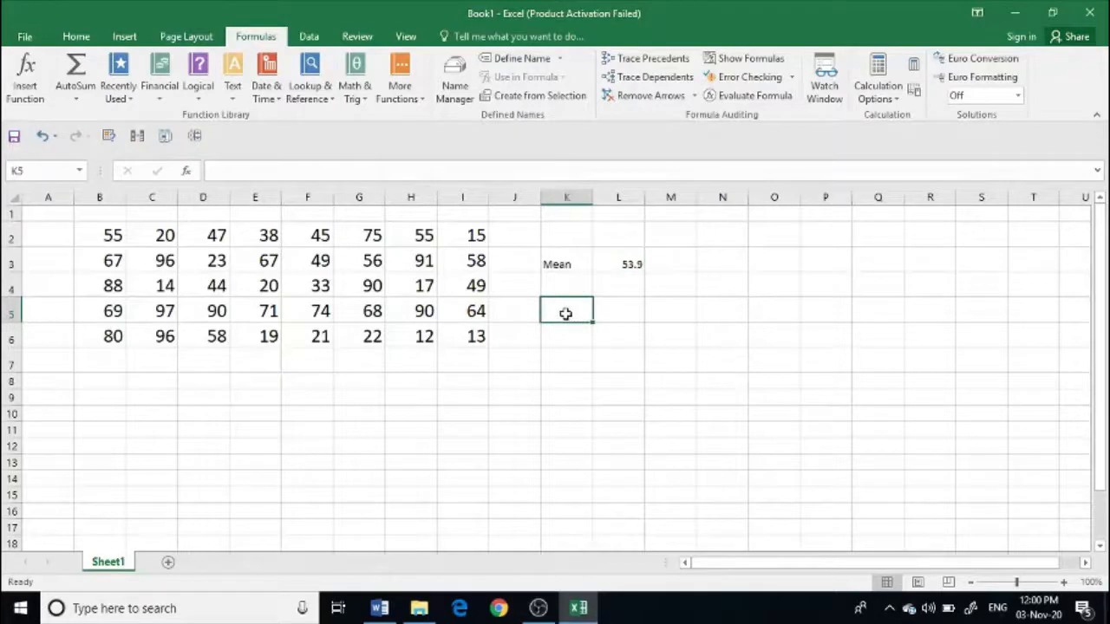
type("Median")
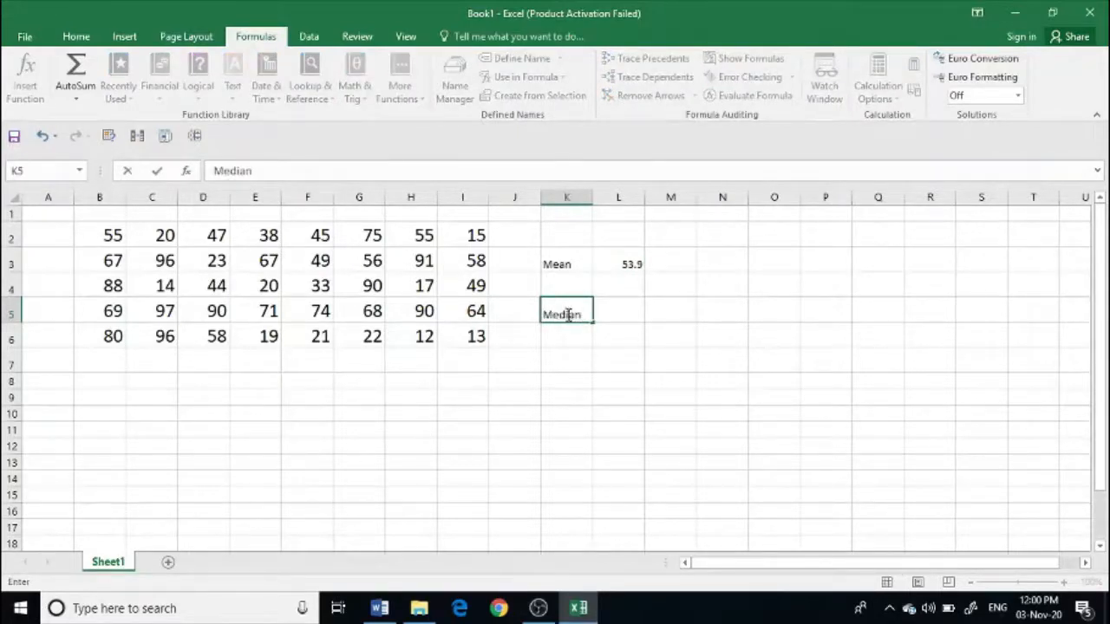
left_click(628, 309)
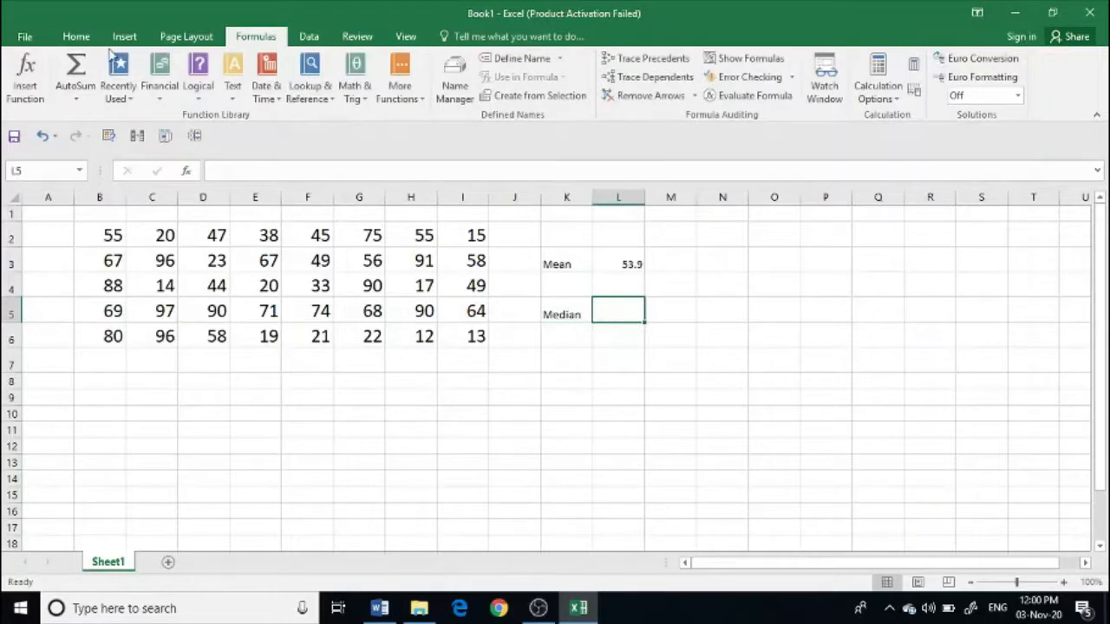
left_click(25, 78)
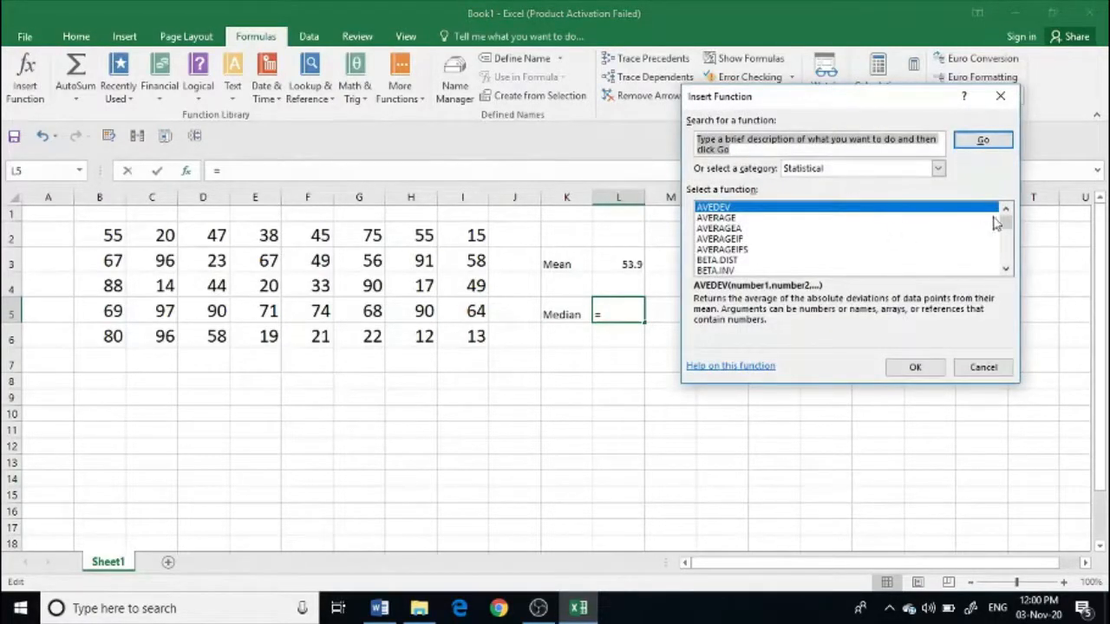
left_click_drag(1008, 224, 1010, 246)
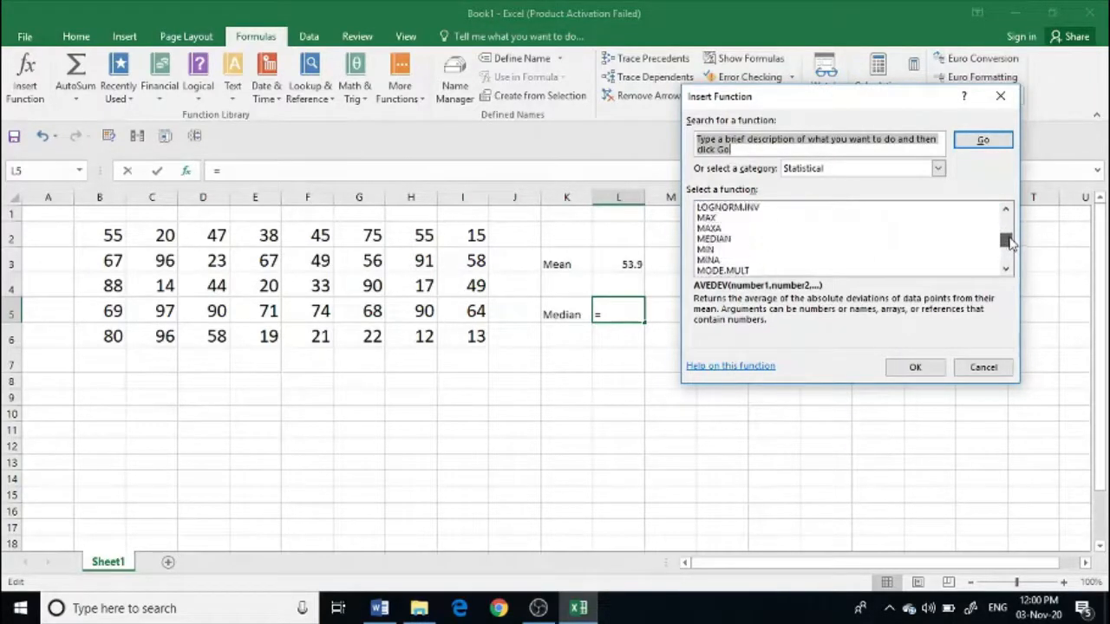
left_click(714, 239)
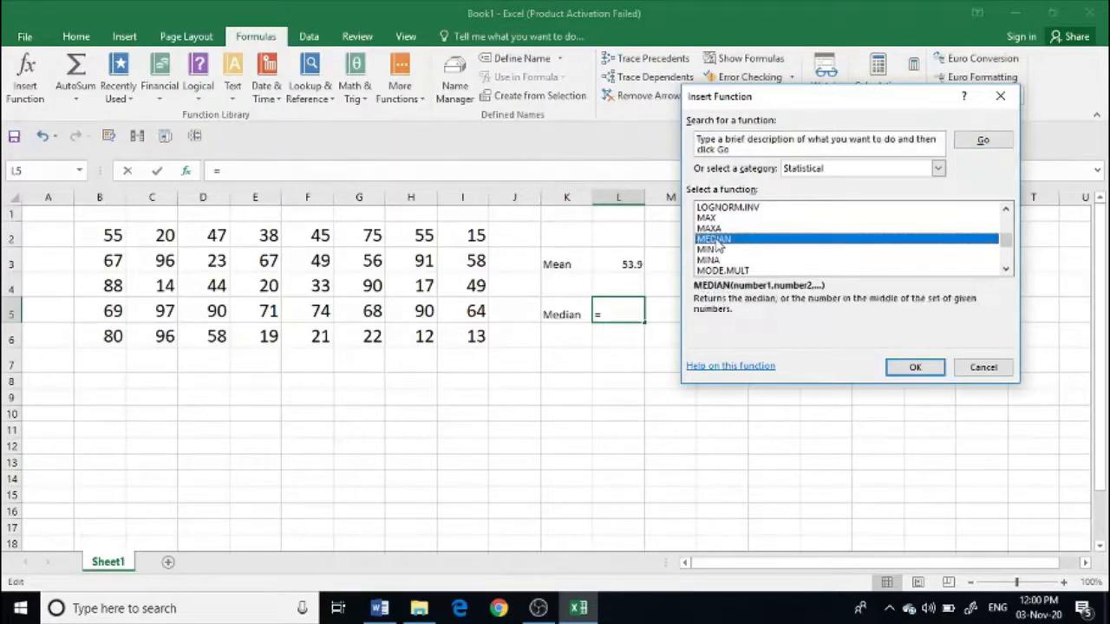
left_click(913, 368)
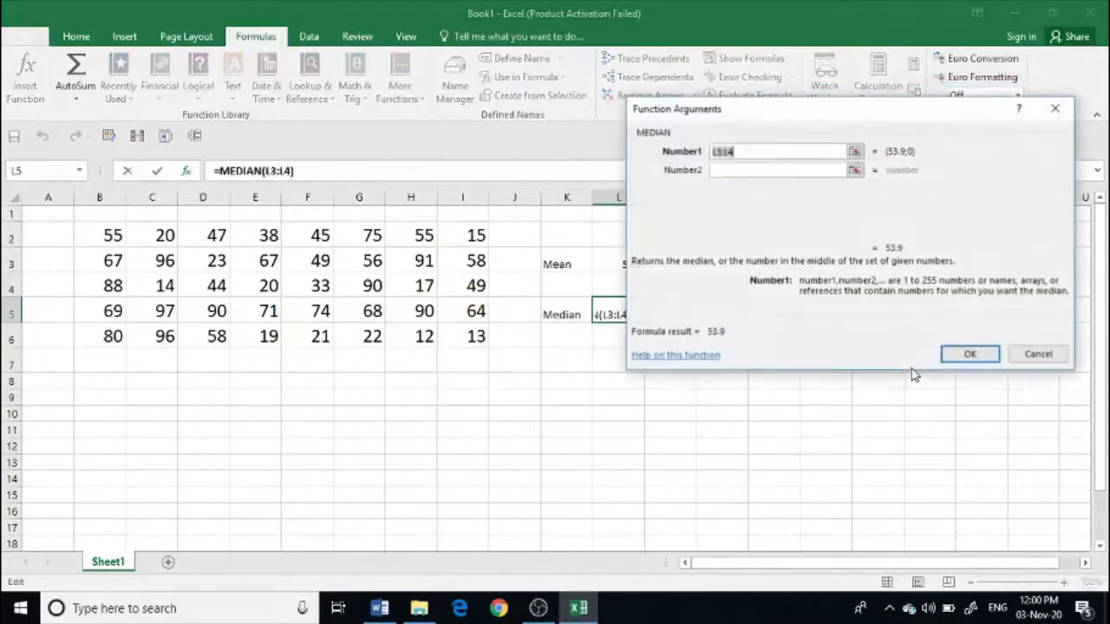
- Replace the suggested MEDIAN argument with the marks range B2:I6 and complete the formula
key("BackSpace")
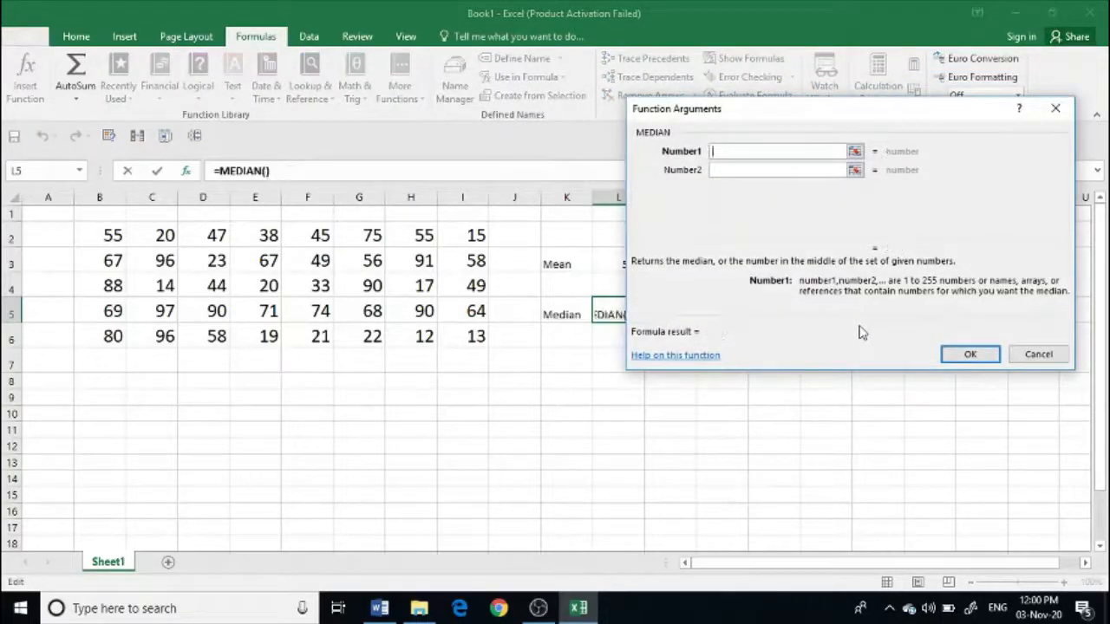
left_click_drag(108, 235, 451, 343)
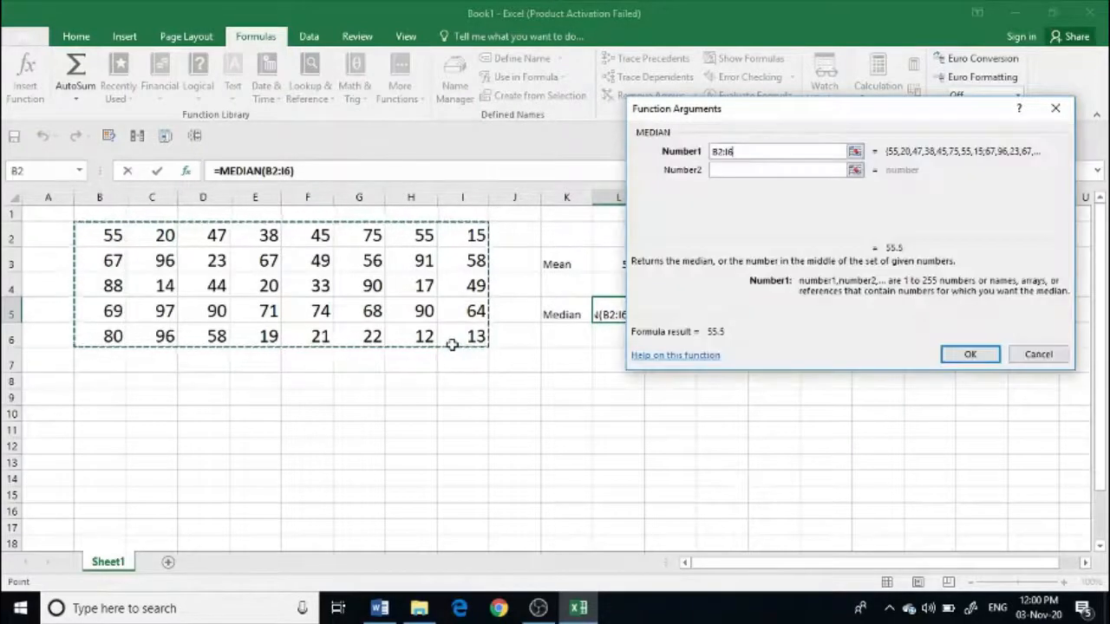
left_click(983, 358)
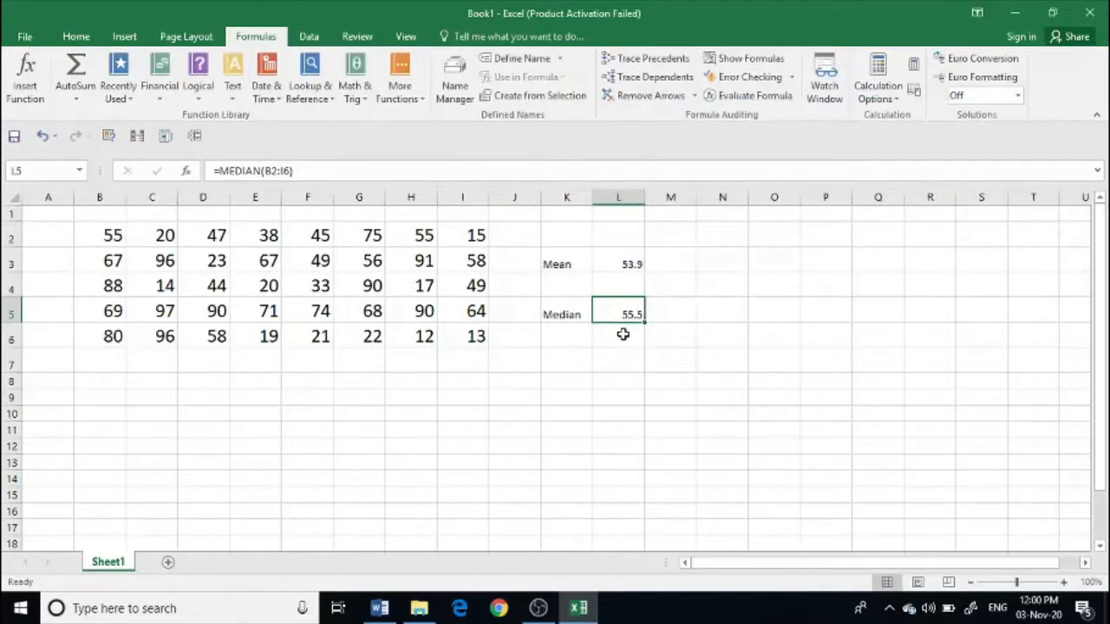
- Label cell N3 "Mode" and insert the statistical MODE.SNGL function into O3
left_click(734, 269)
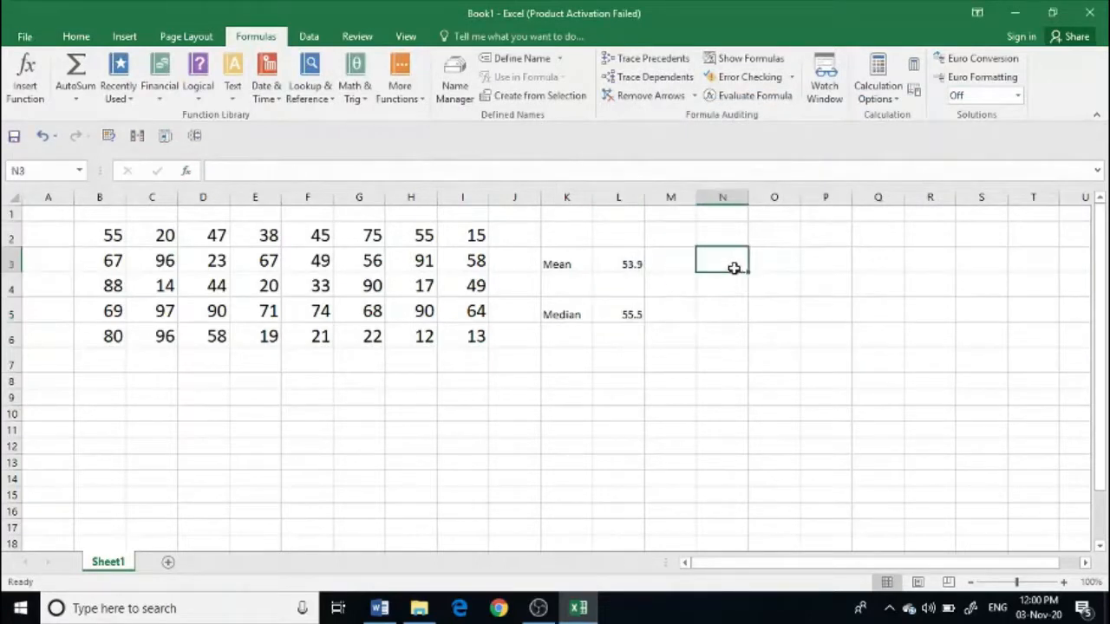
type("Mo")
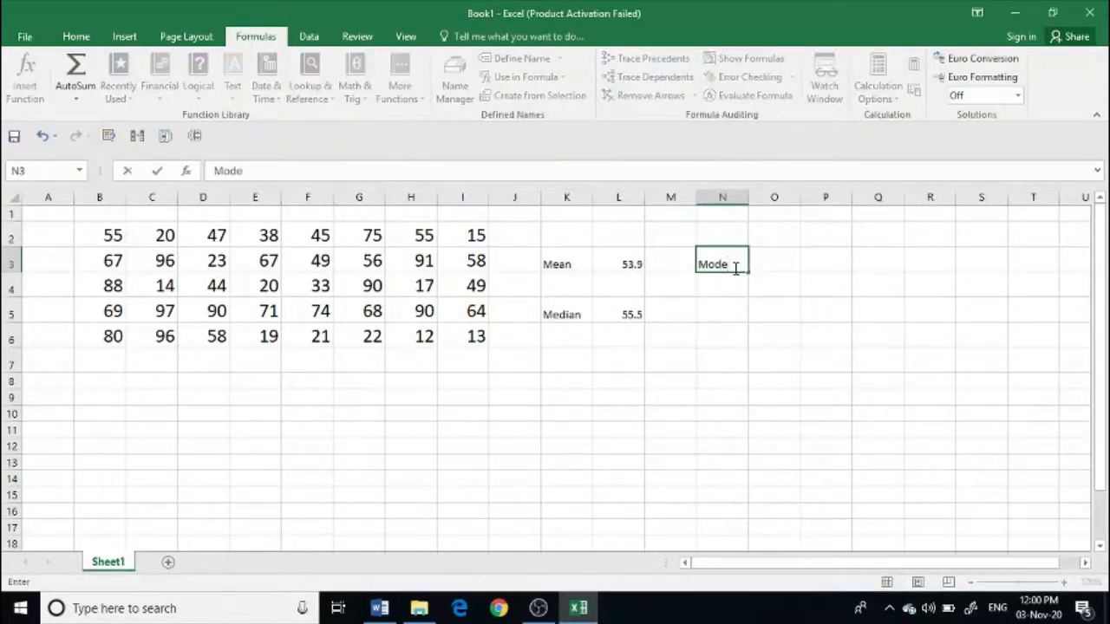
type("de")
left_click(784, 265)
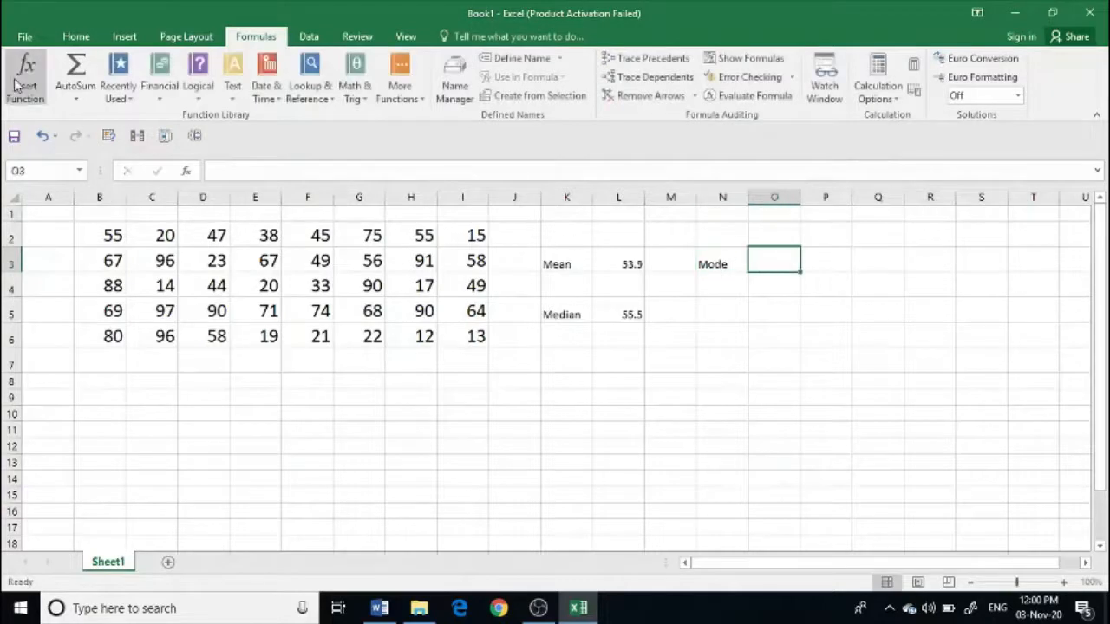
left_click(26, 85)
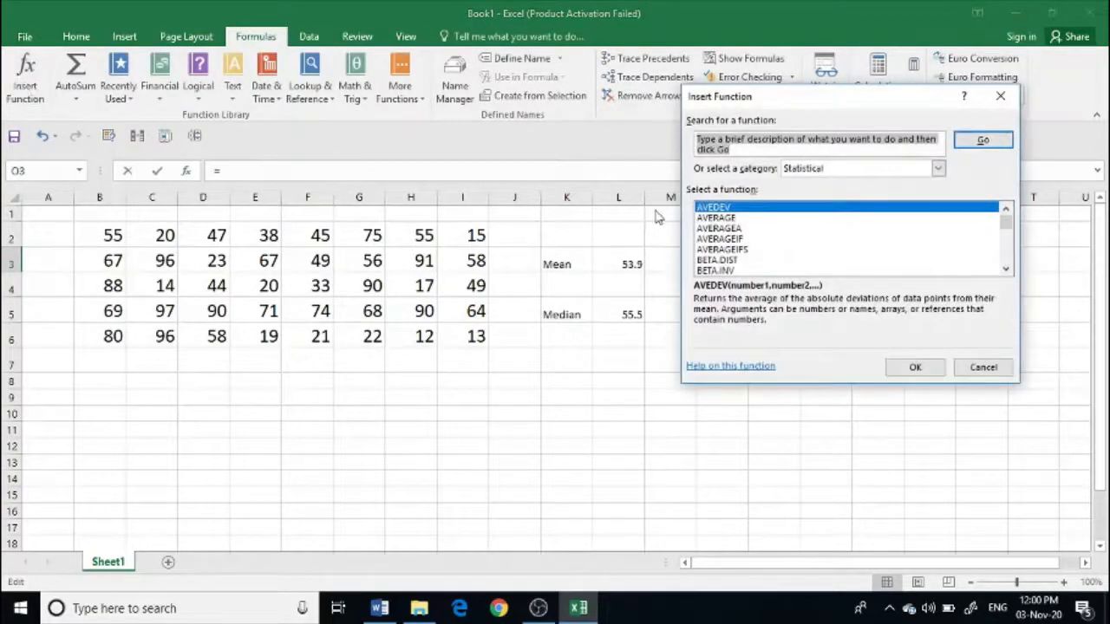
left_click_drag(1004, 222, 1009, 248)
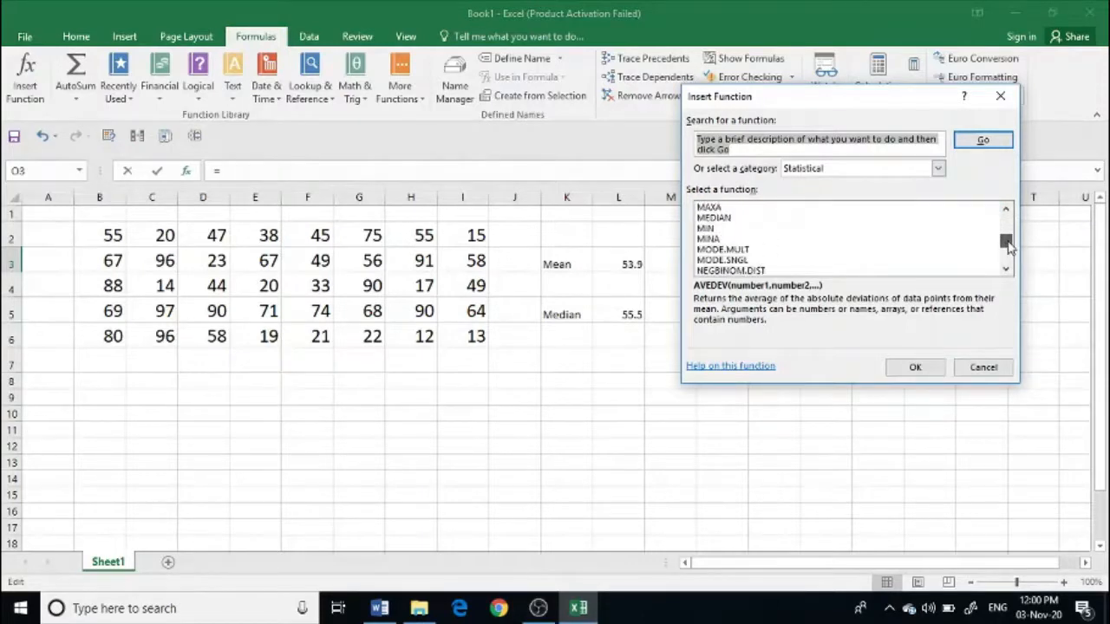
left_click(710, 260)
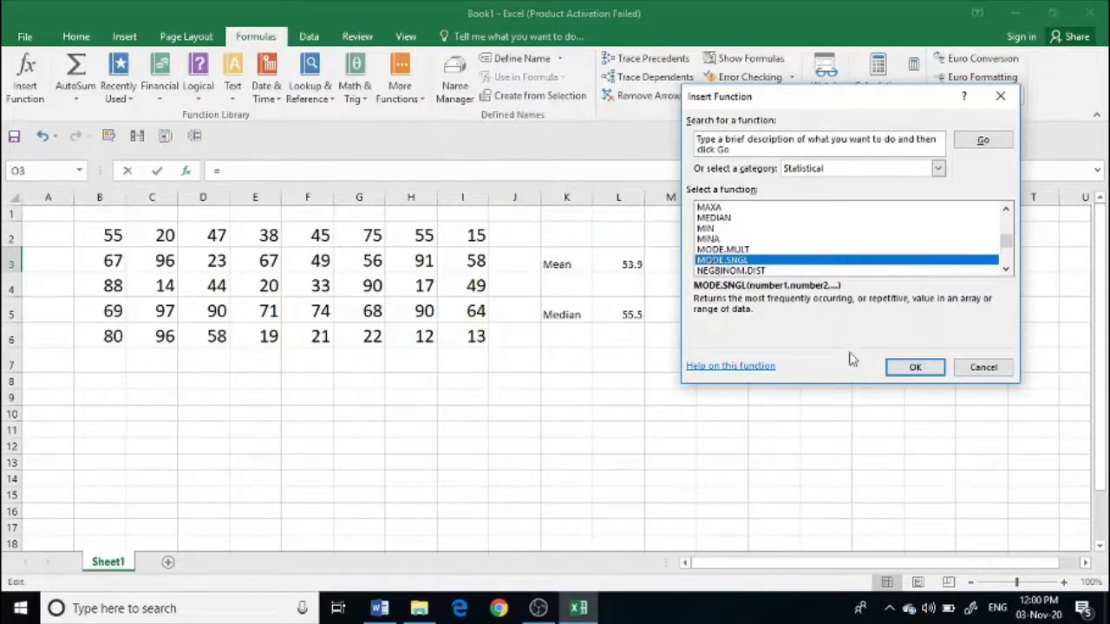
left_click(915, 367)
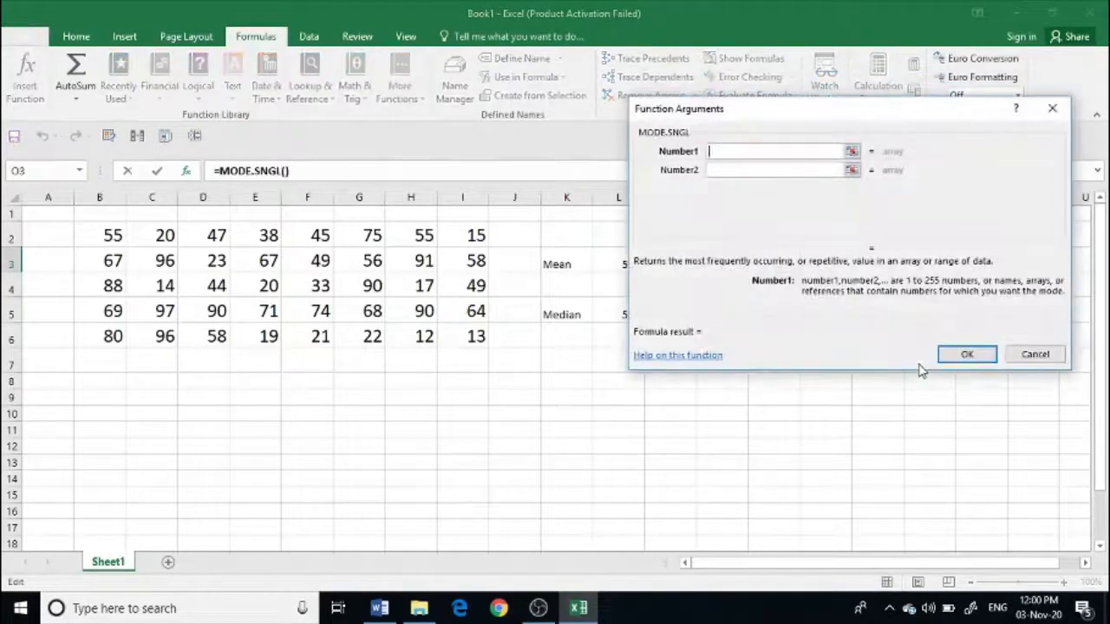
- Set the MODE.SNGL argument to the marks range B2:I6 and complete the formula
left_click_drag(876, 112, 934, 127)
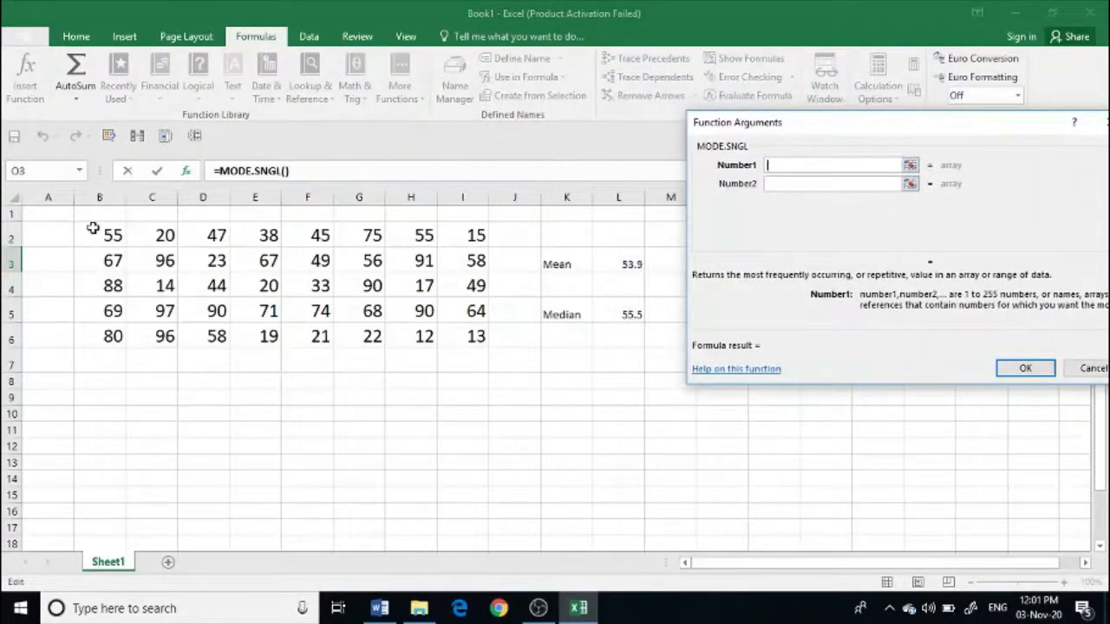
left_click_drag(92, 228, 436, 344)
key("shift+Right")
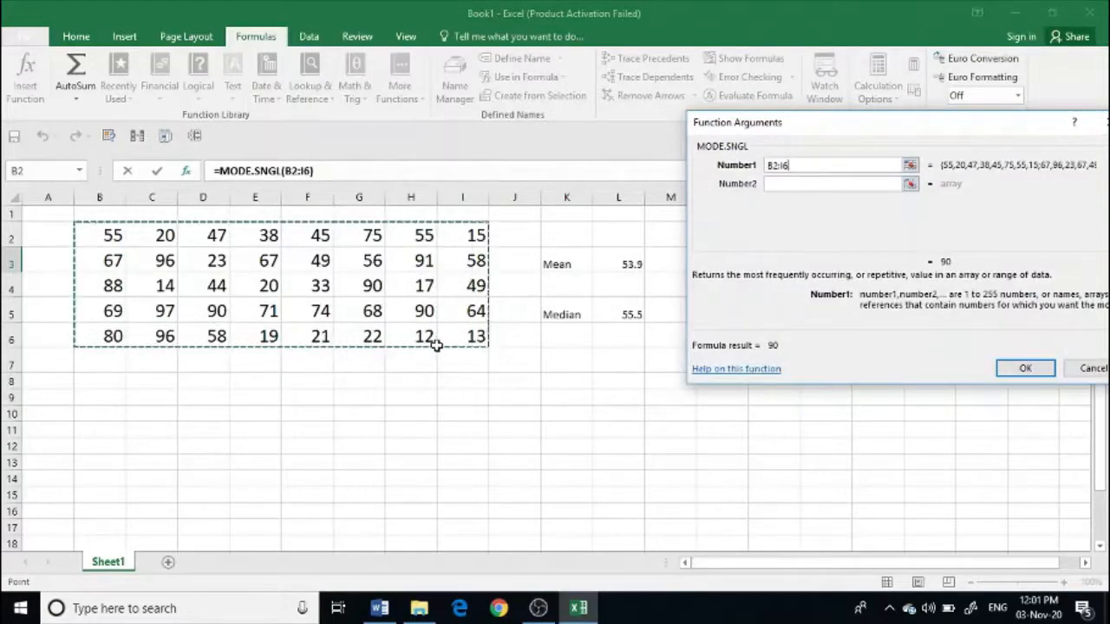
left_click(1025, 369)
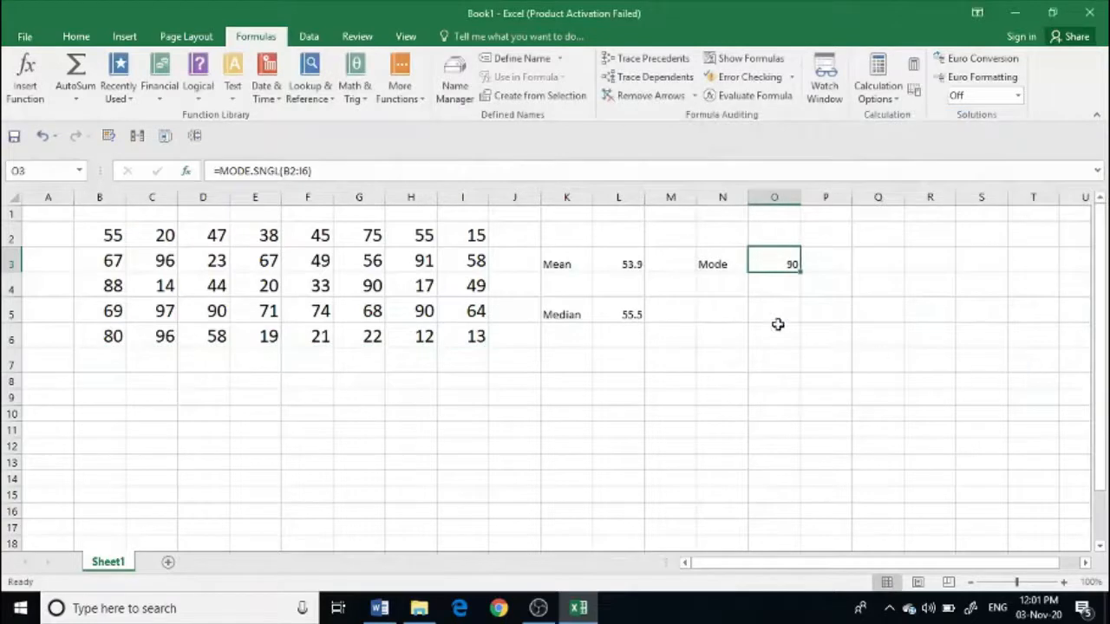
- Label cell N5 "HM" and insert the statistical HARMEAN function into O5
left_click(713, 309)
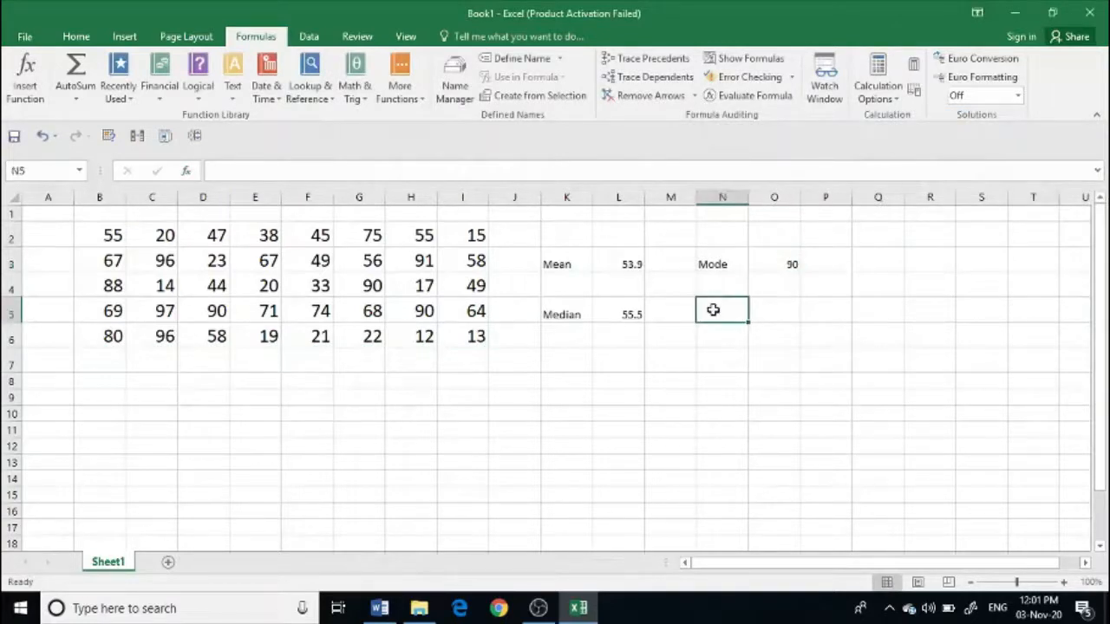
type("HM")
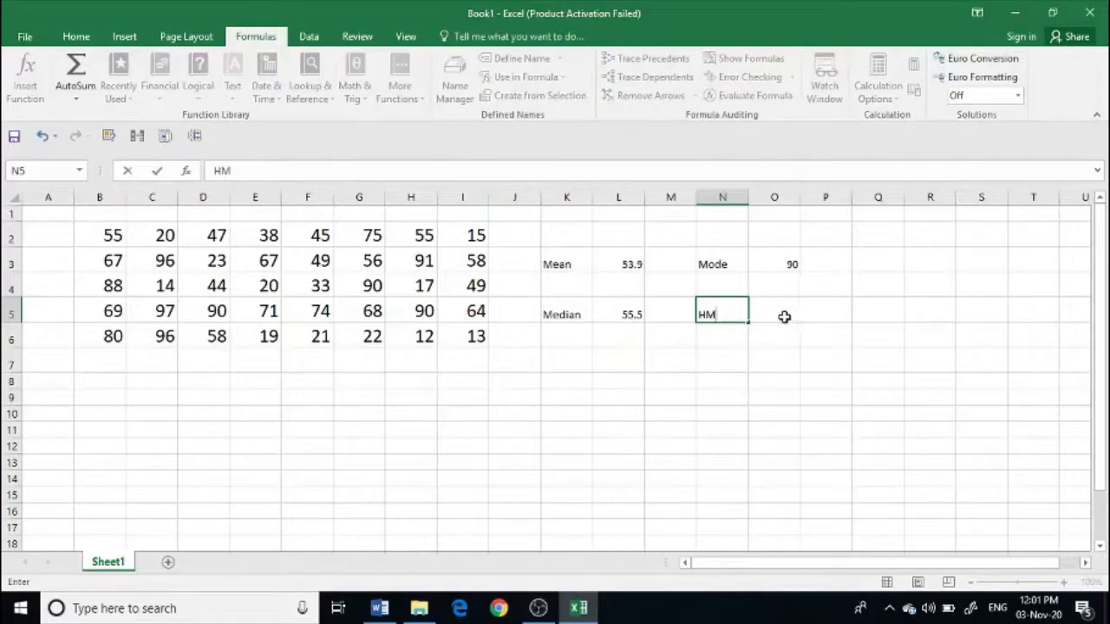
left_click(783, 315)
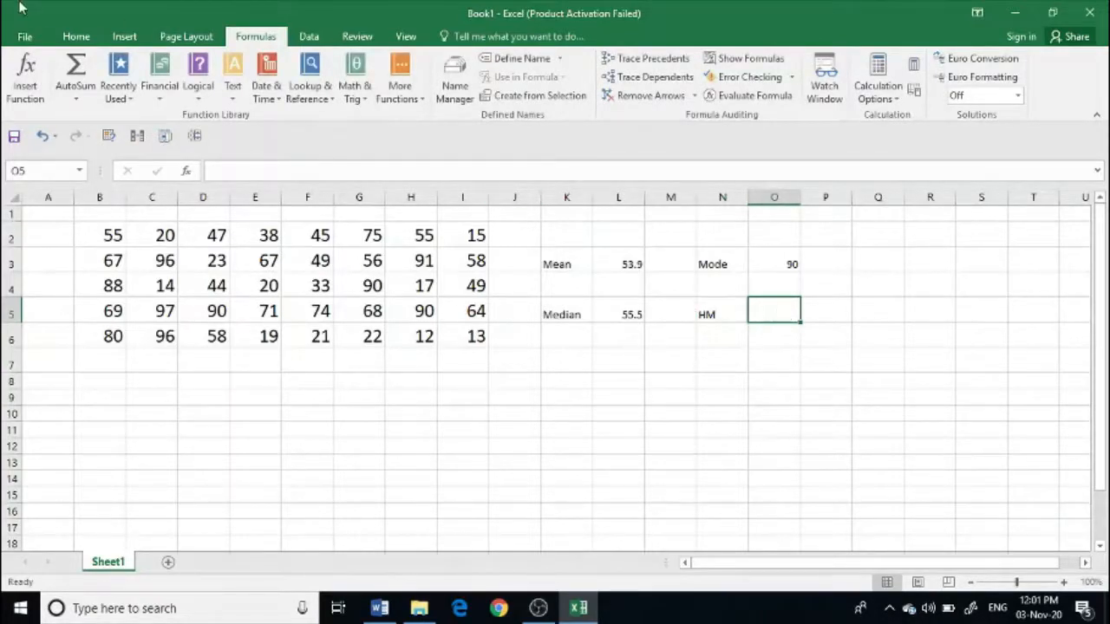
left_click(23, 78)
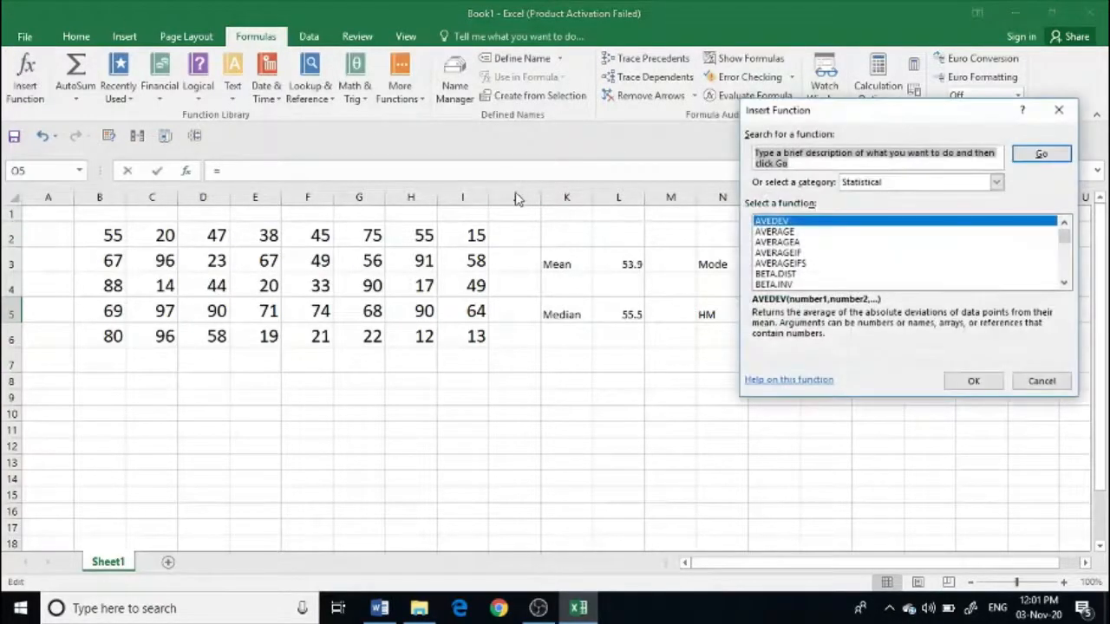
left_click_drag(1065, 243, 1070, 257)
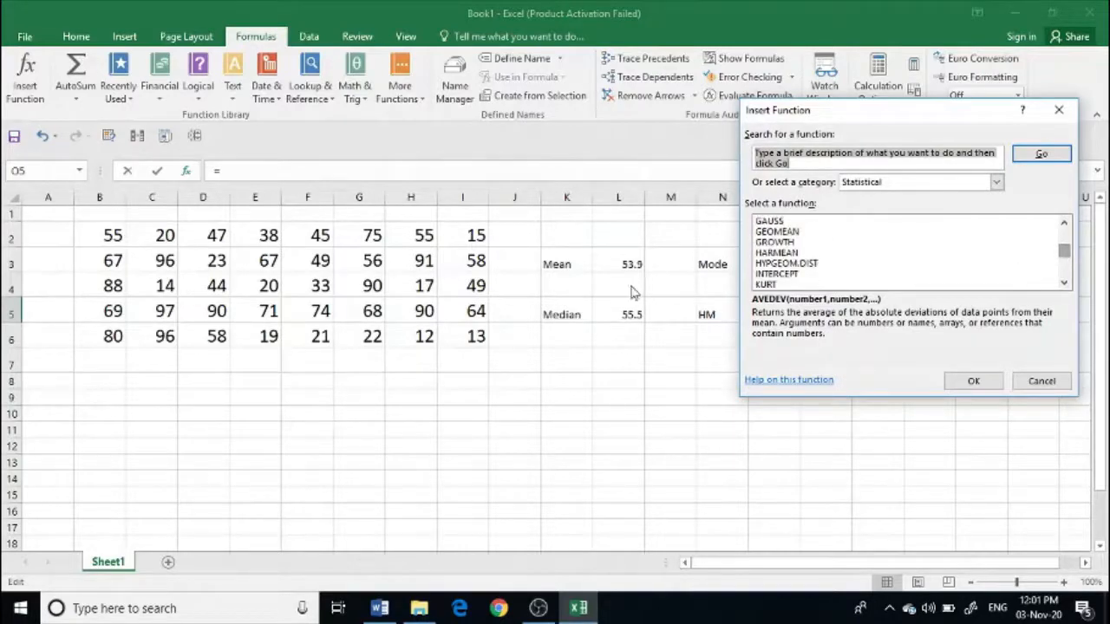
left_click(777, 253)
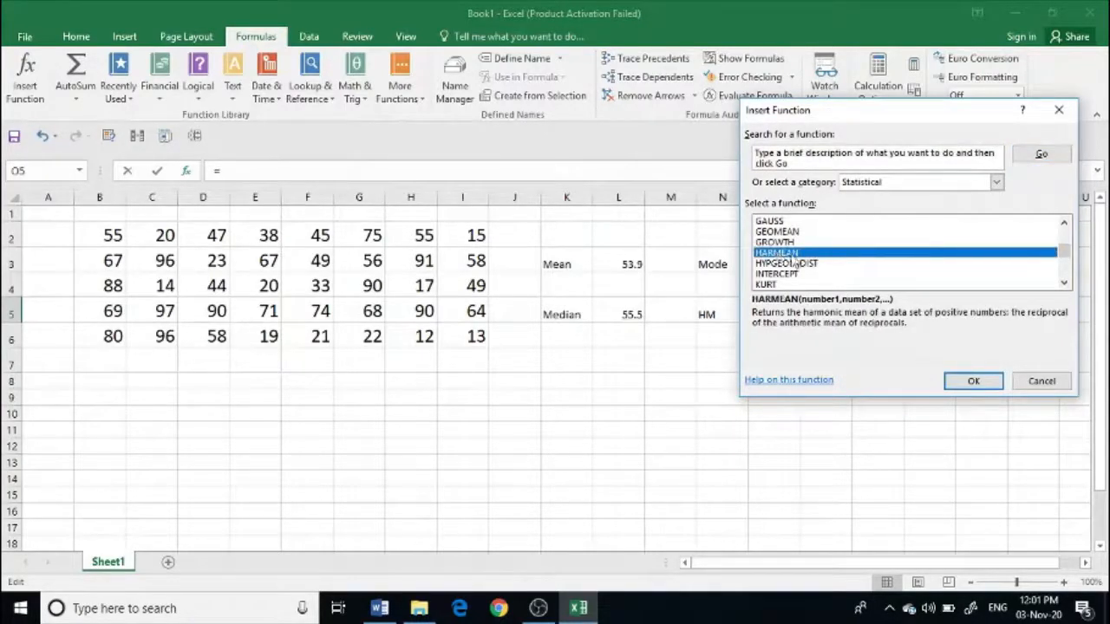
left_click(973, 382)
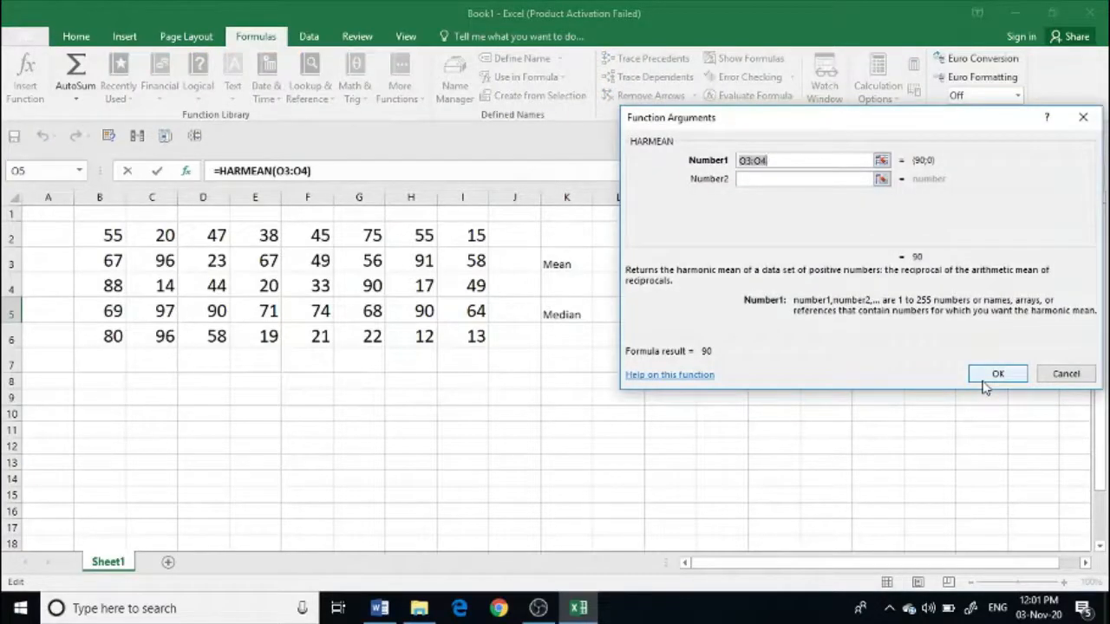
- Replace the suggested HARMEAN argument with the marks range B2:I6 and complete the formula
key("BackSpace")
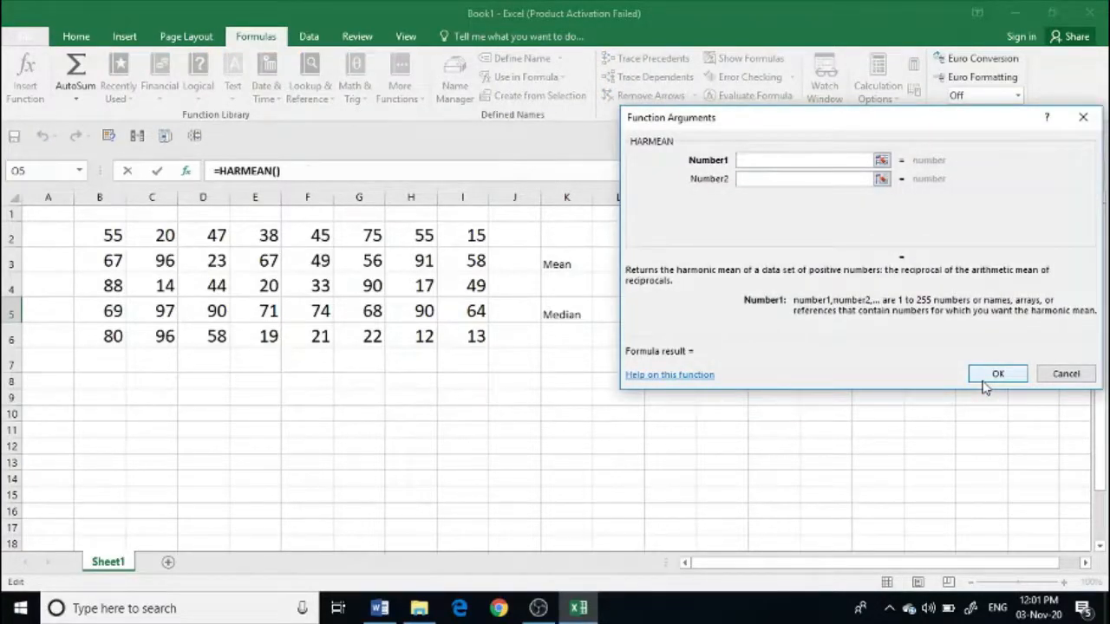
left_click(102, 227)
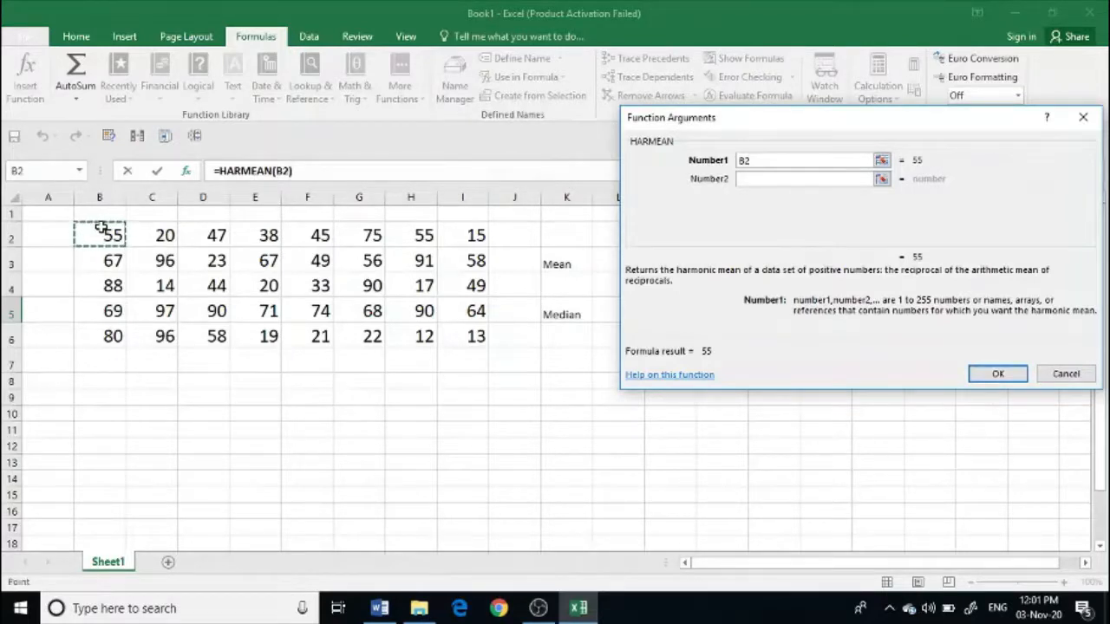
key("shift+Right")
key("shift+Right")
key("shift+Right")
key("shift+Right")
key("shift+Right")
key("shift+Right")
key("shift+Right")
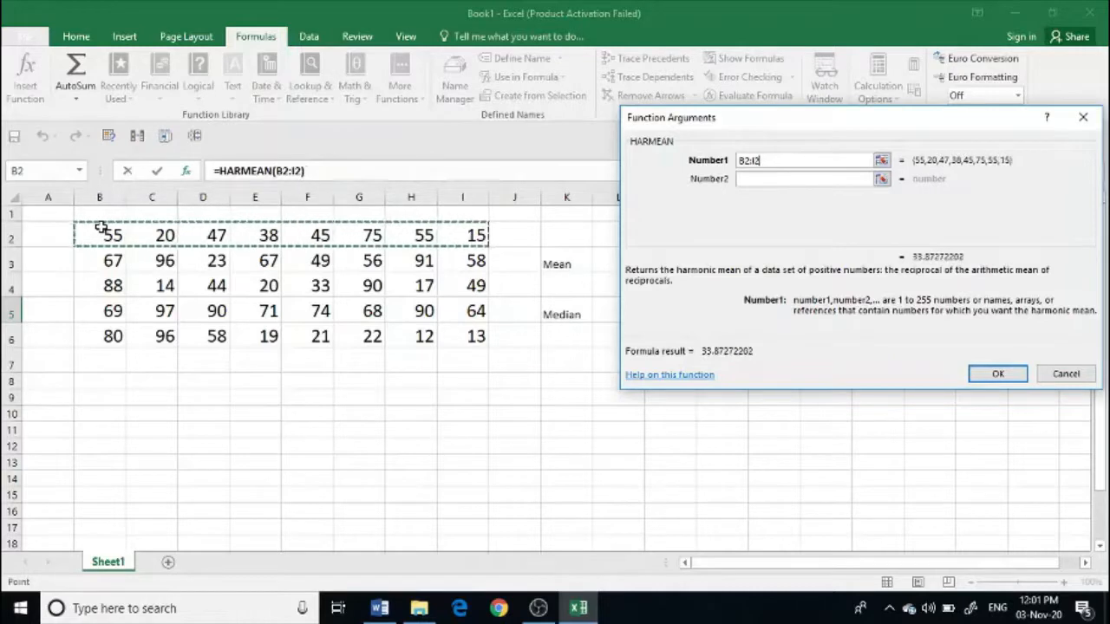
key("shift+Down")
key("shift+Down")
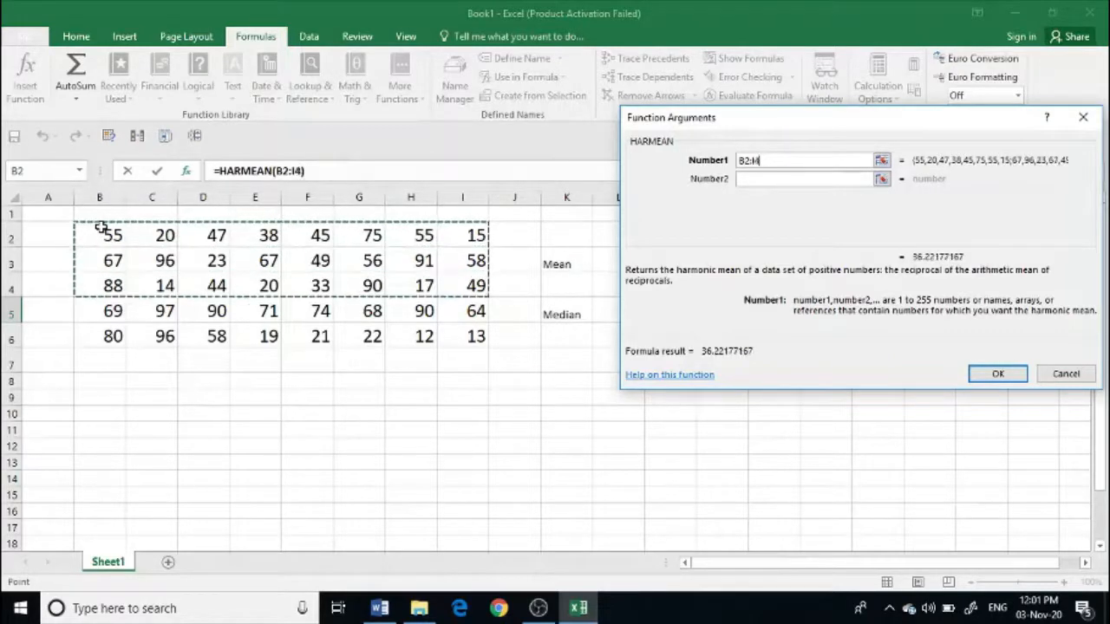
key("shift+Down")
key("shift+Down")
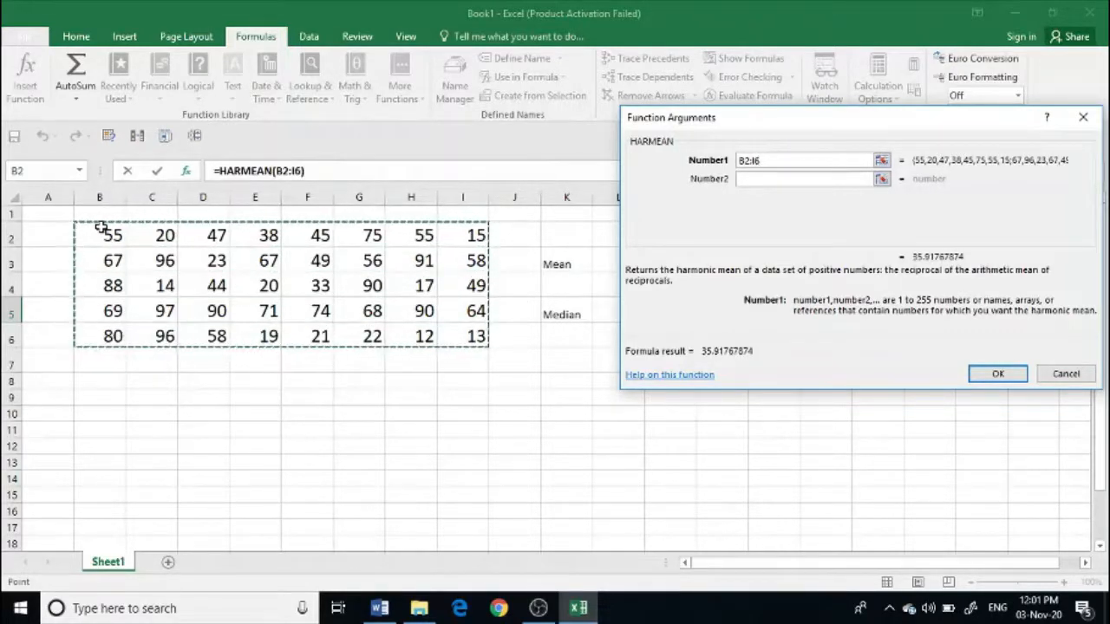
left_click(995, 374)
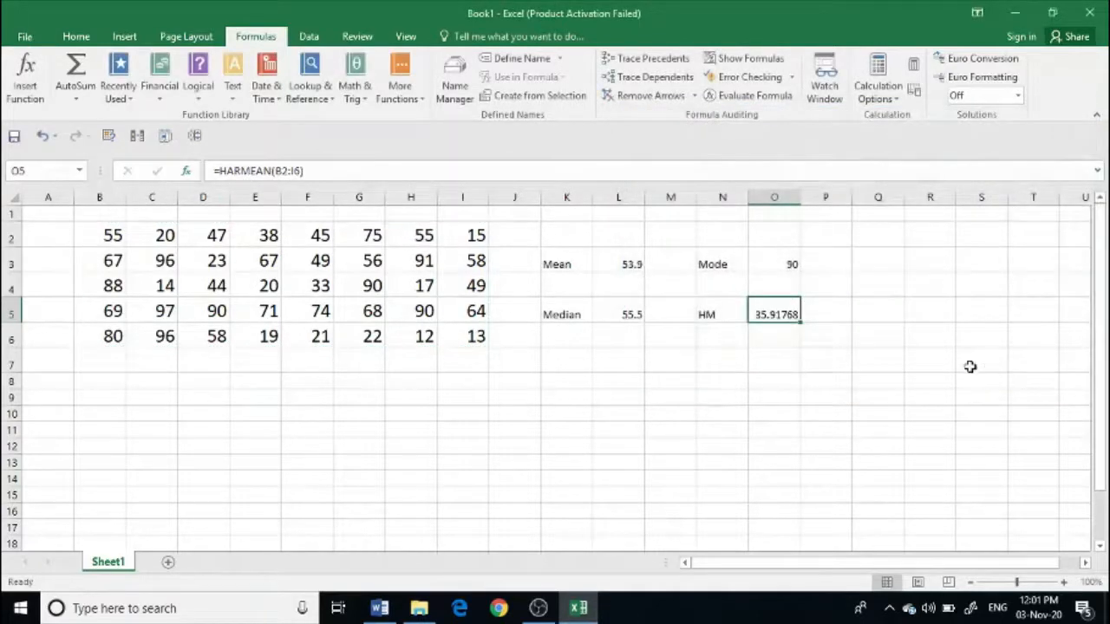
- Label cell K7 "GM" and insert the statistical GEOMEAN function into L7
left_click(566, 362)
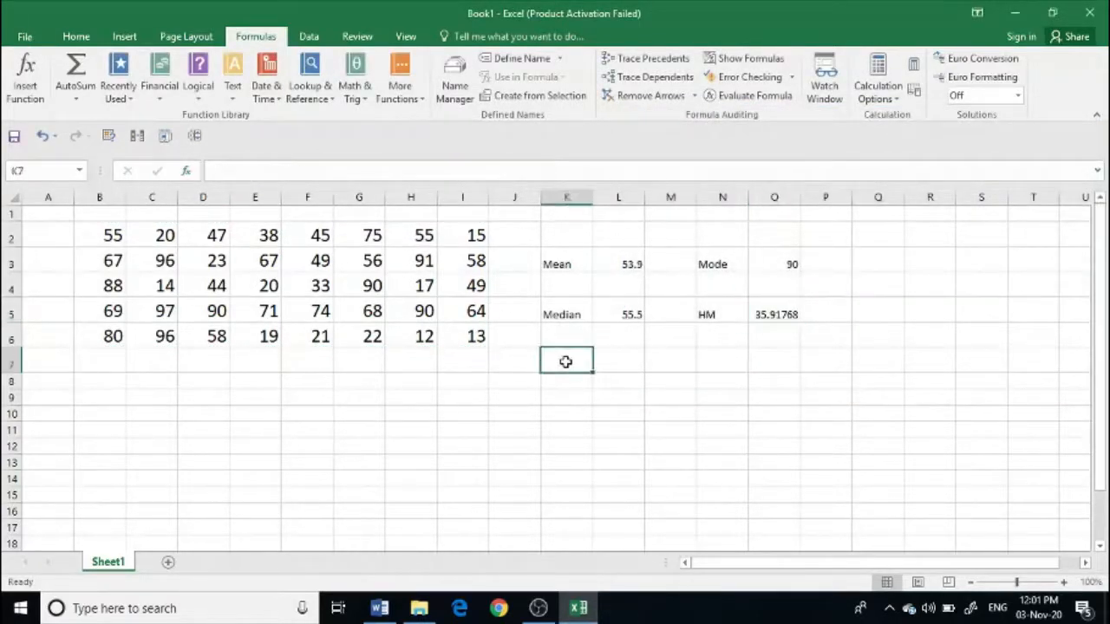
type("G")
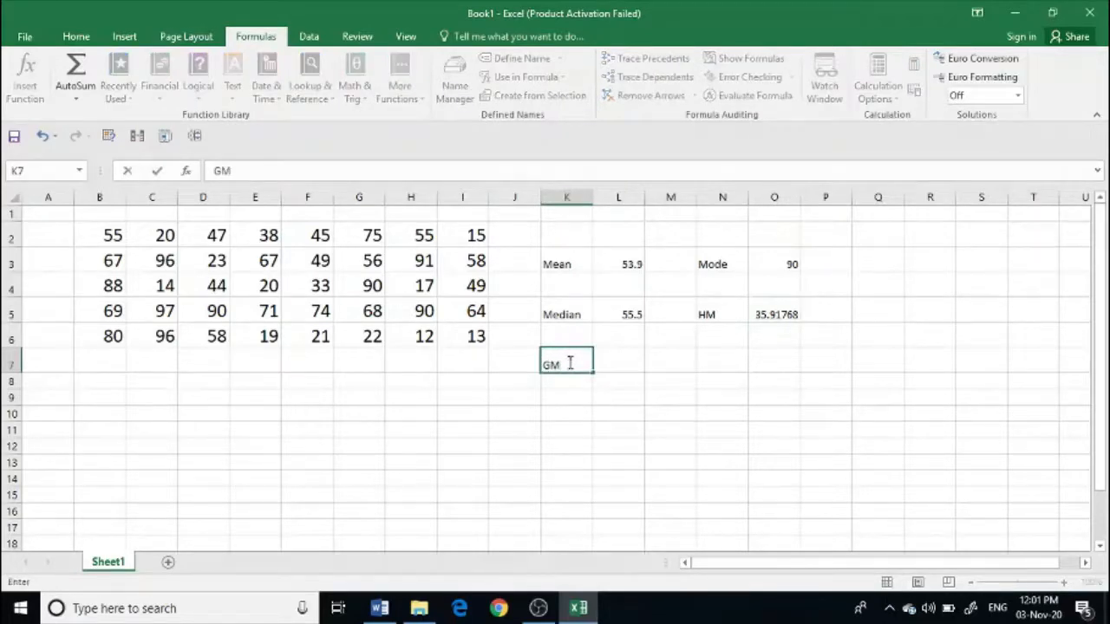
type("M")
left_click(619, 364)
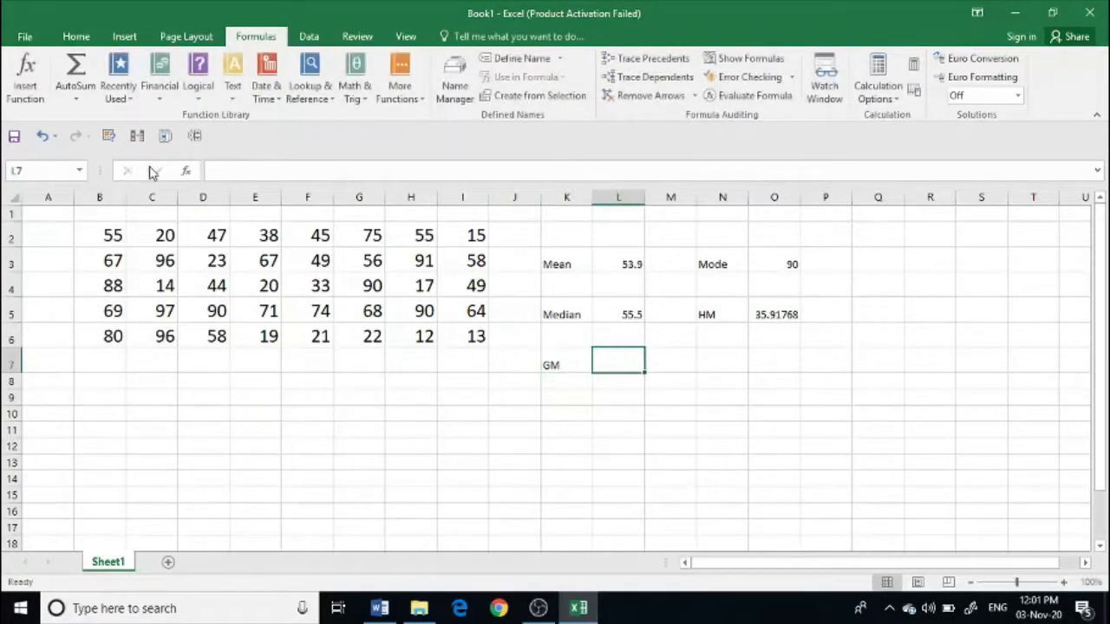
left_click(25, 78)
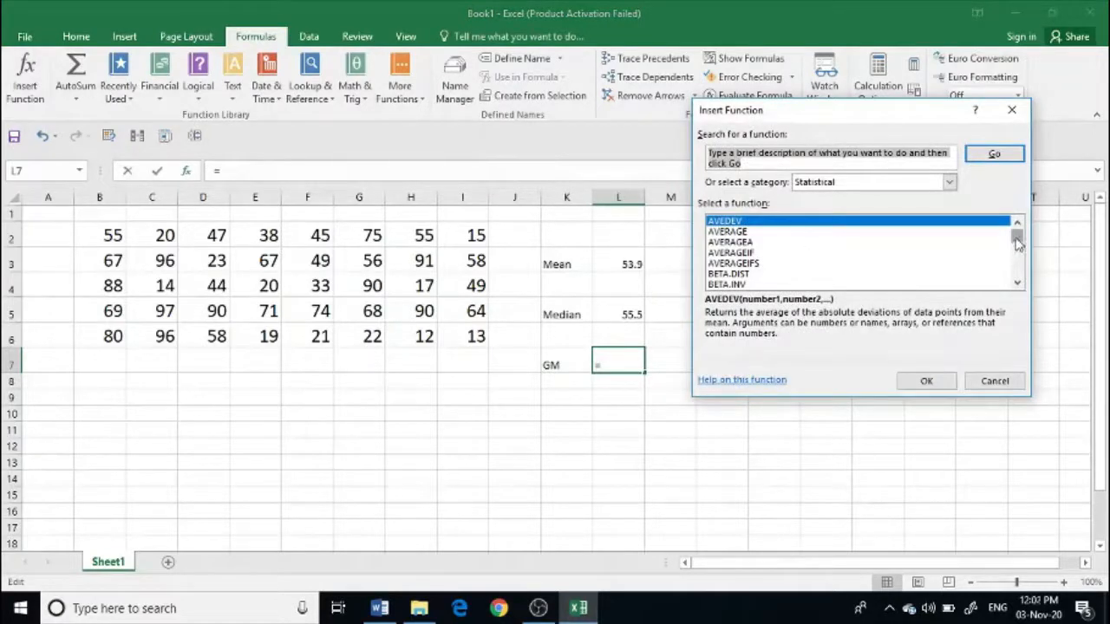
left_click_drag(1019, 243, 1020, 253)
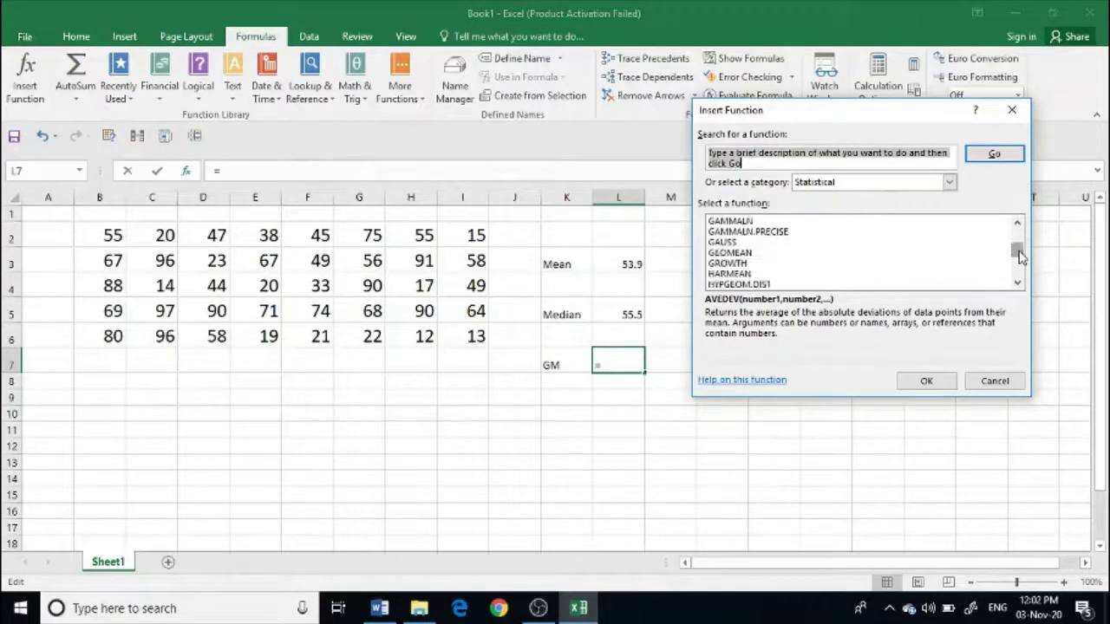
left_click(742, 253)
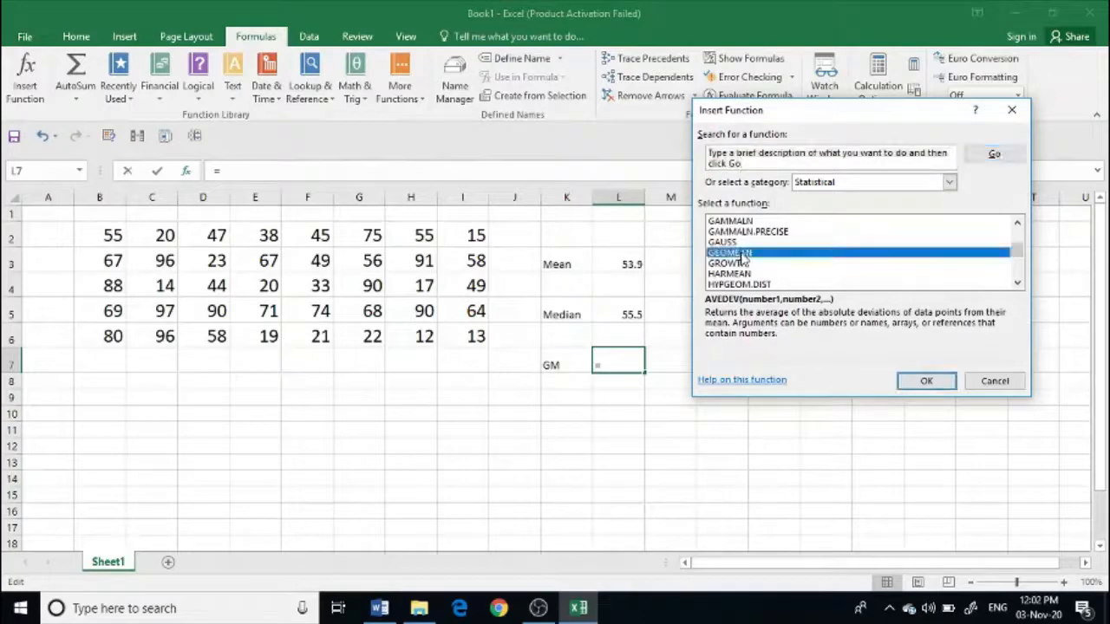
left_click(925, 382)
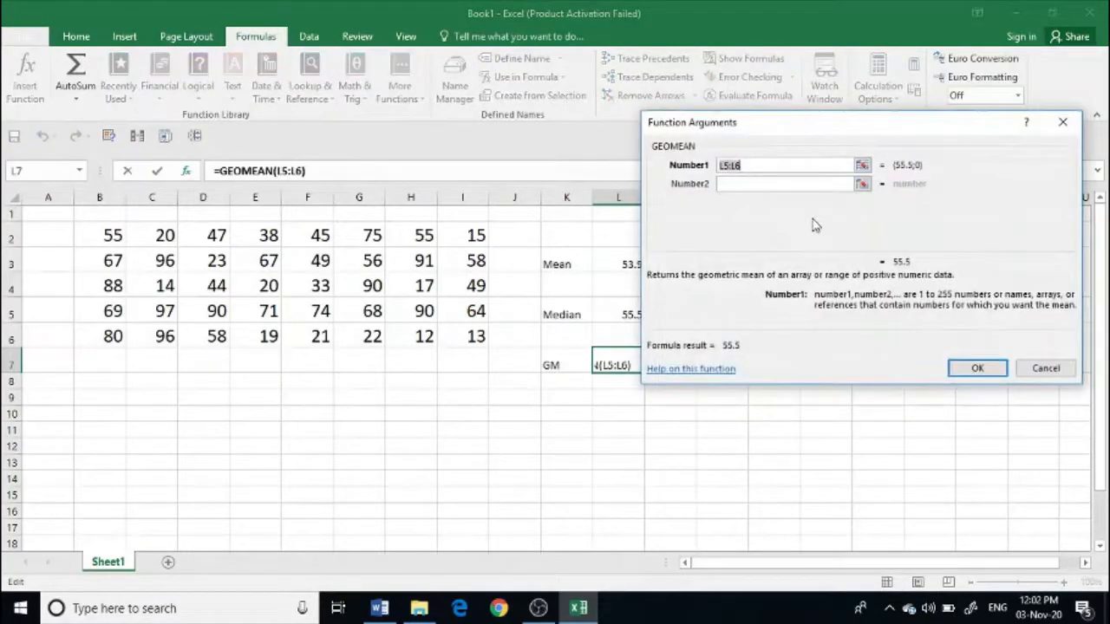
- Replace the suggested GEOMEAN argument with the marks range B2:I6 and complete the formula
key("BackSpace")
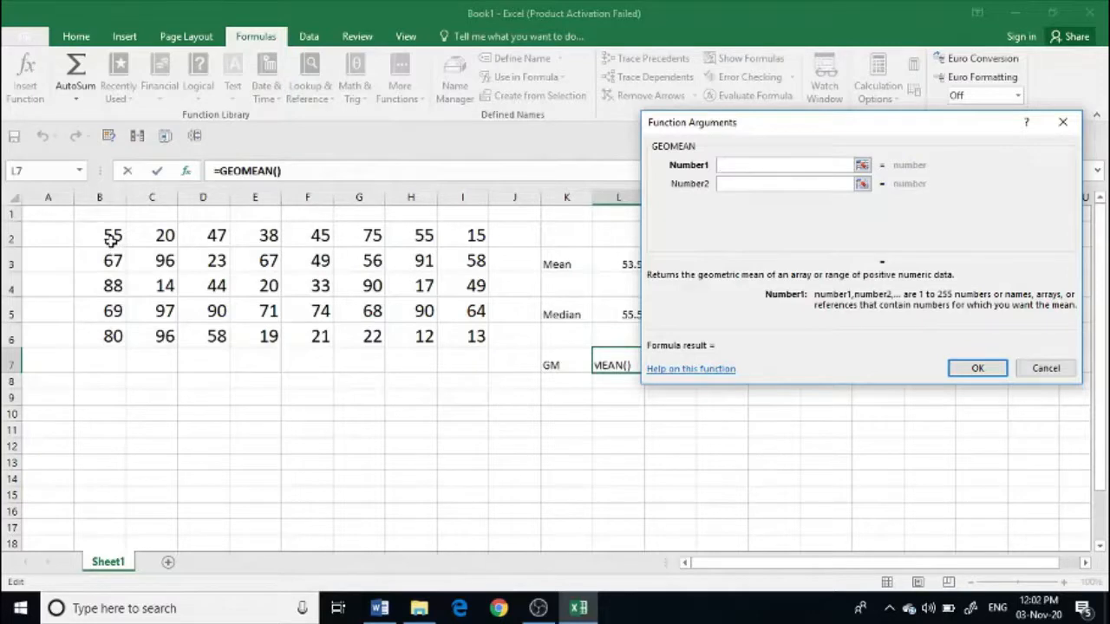
left_click_drag(110, 234, 466, 340)
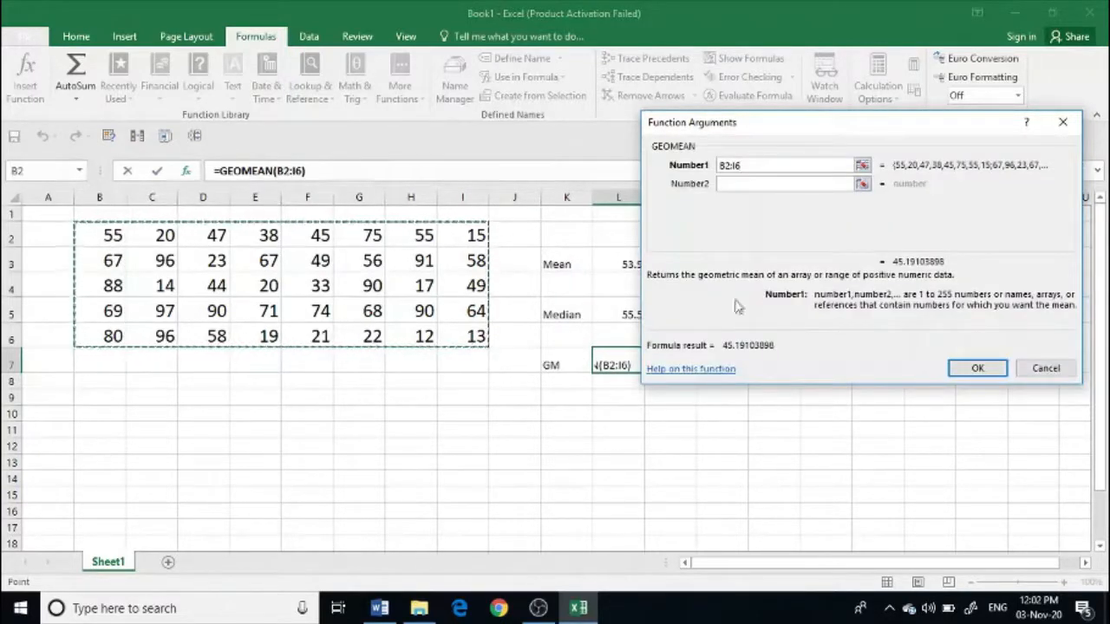
left_click(973, 369)
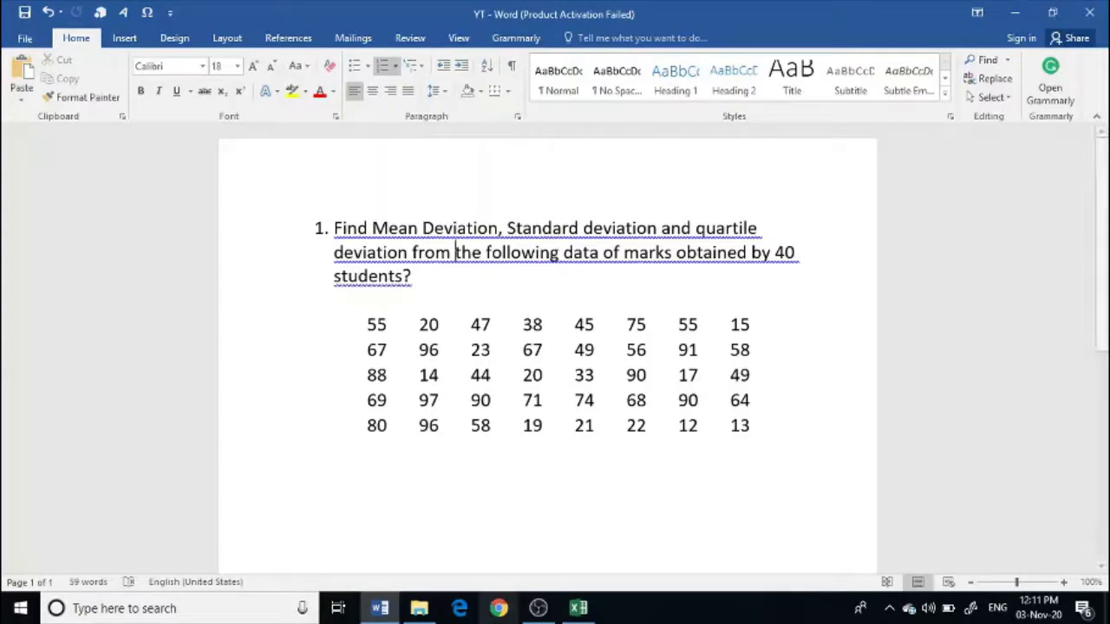
- Switch from Word to the Excel workbook and insert the statistical AVEDEV function into cell K3
left_click(583, 612)
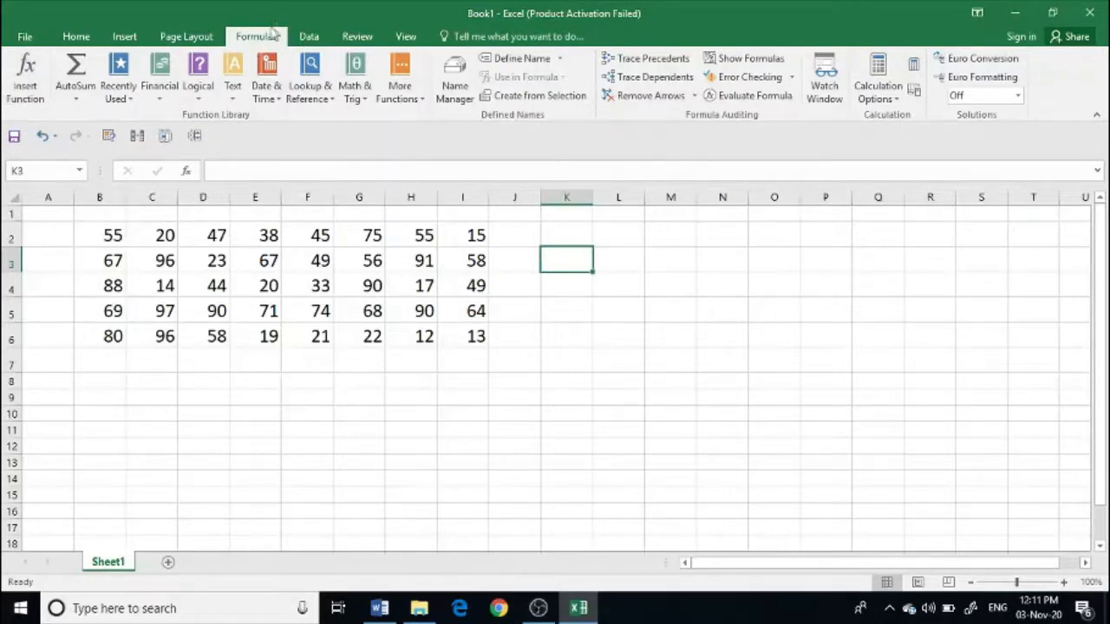
left_click(39, 91)
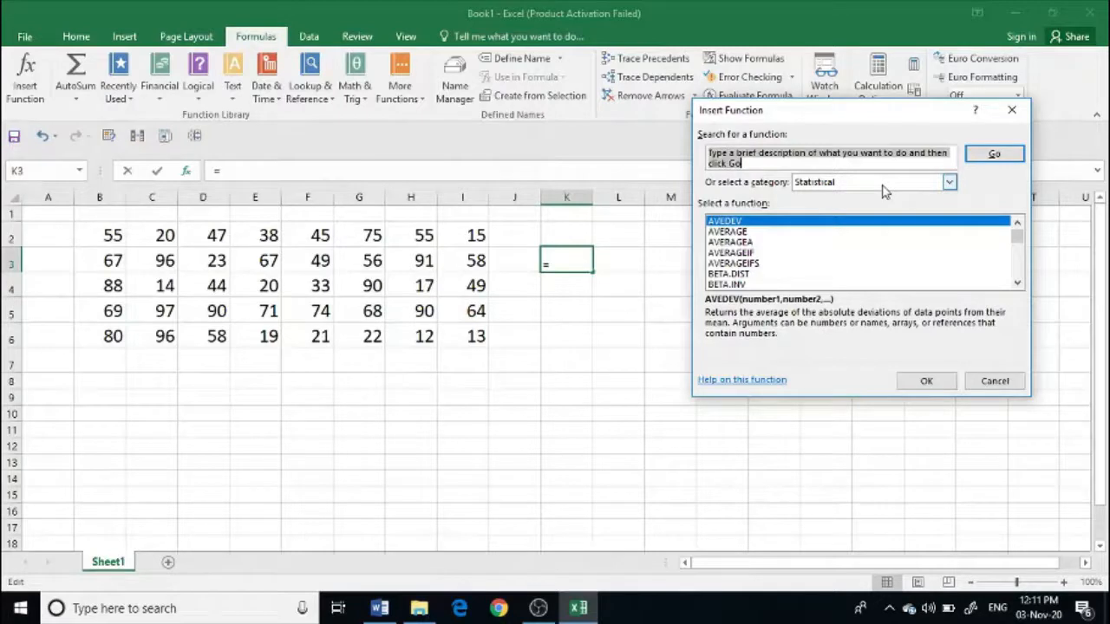
left_click(949, 182)
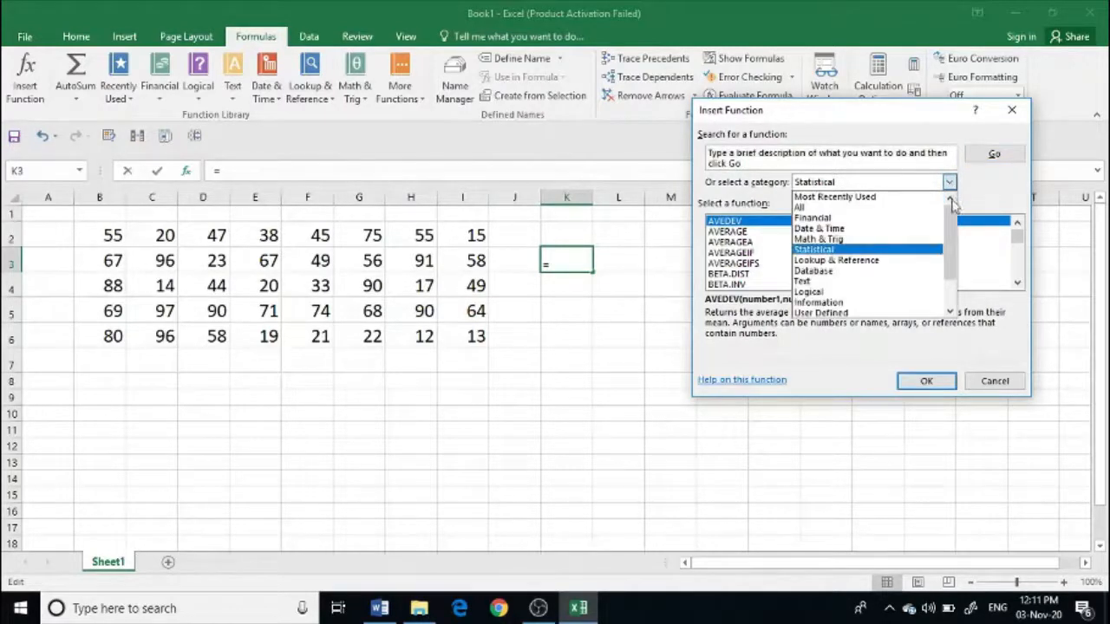
left_click(840, 252)
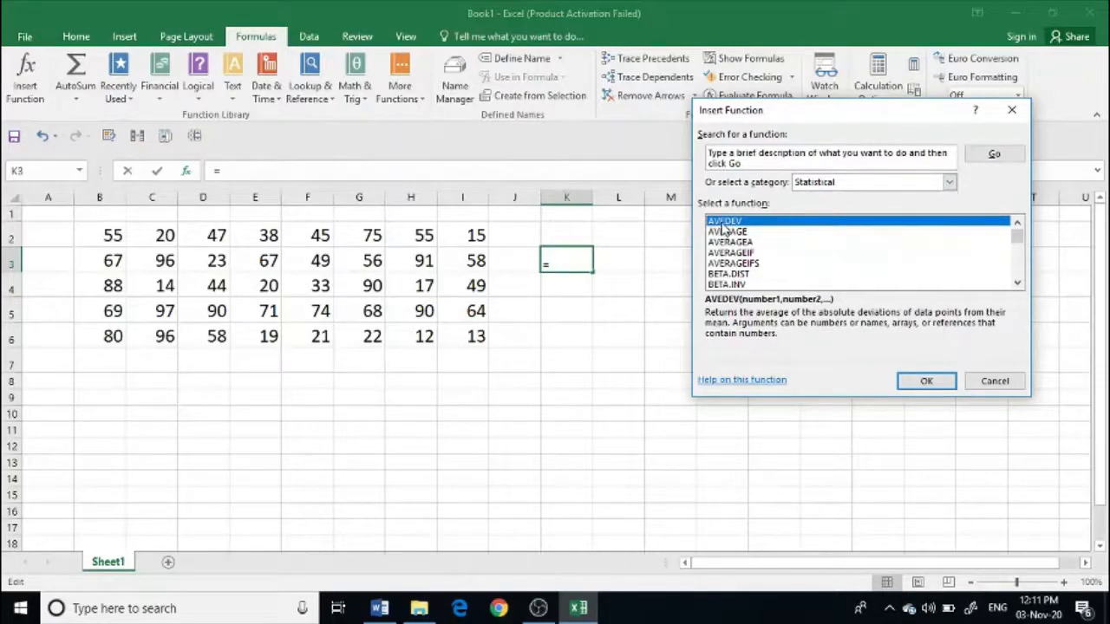
left_click(926, 381)
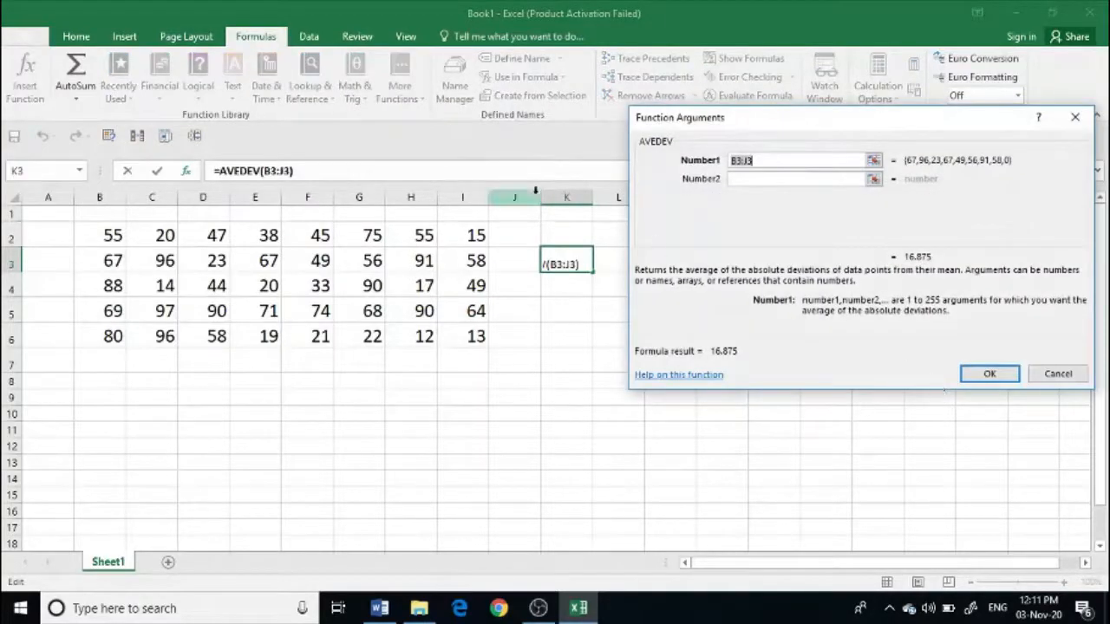
- Set the AVEDEV argument to the marks range B2:I6 and complete the formula
left_click(112, 234)
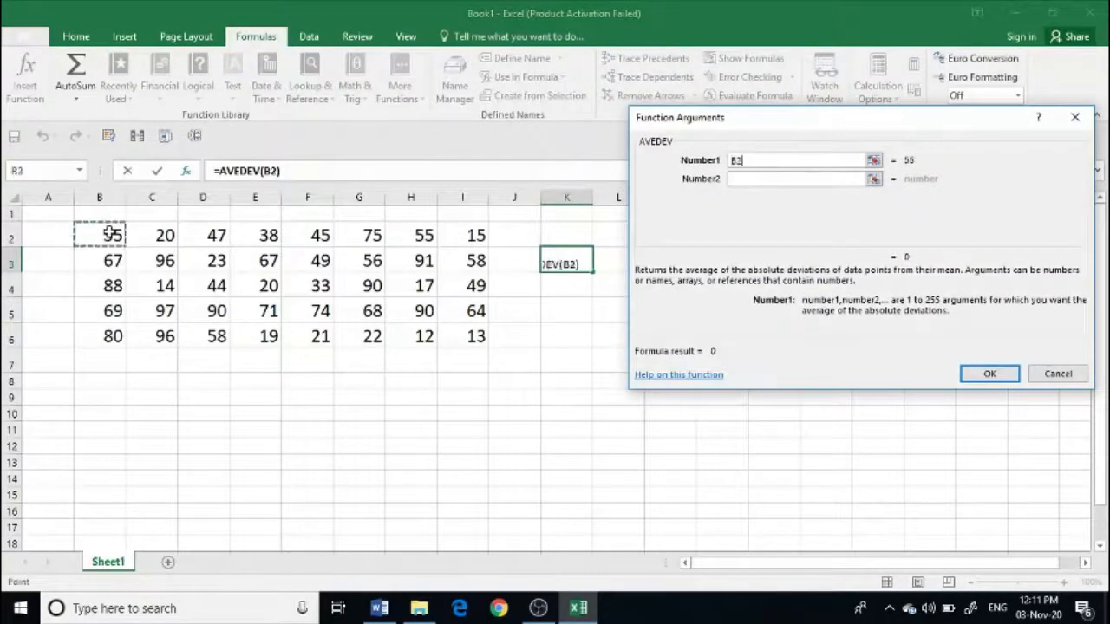
left_click_drag(113, 234, 318, 336)
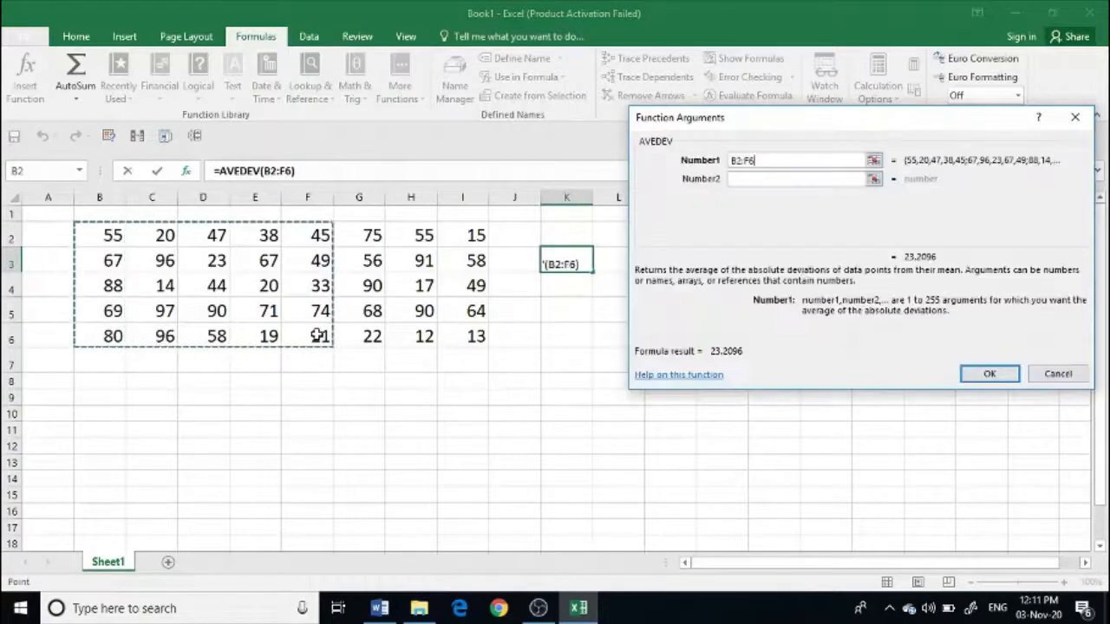
key("shift+Right")
key("shift+Right")
key("shift+Right")
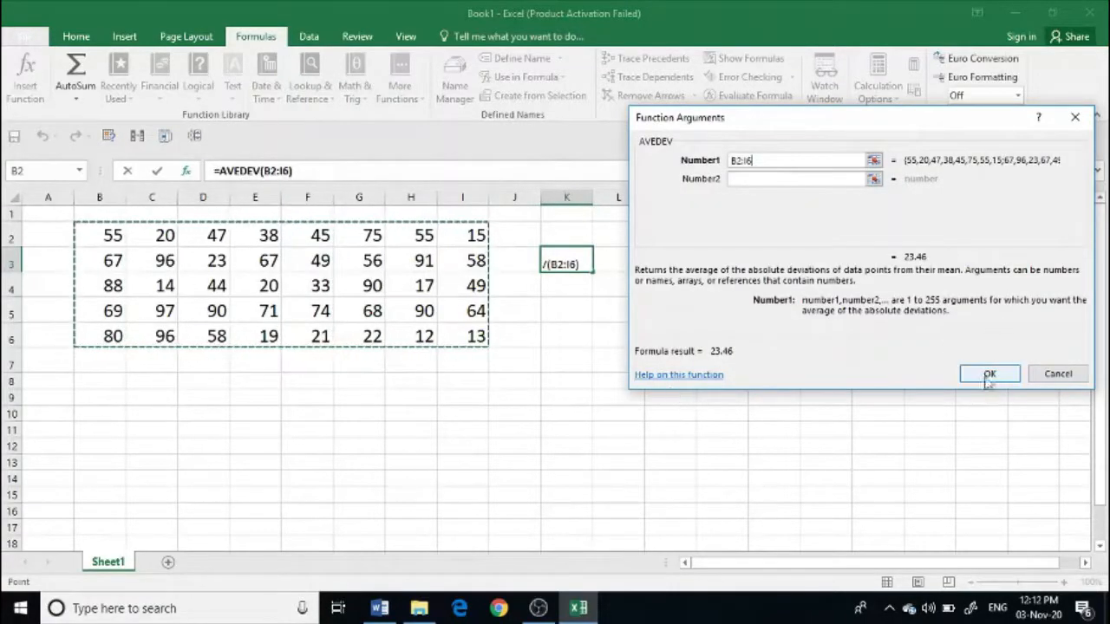
left_click(989, 378)
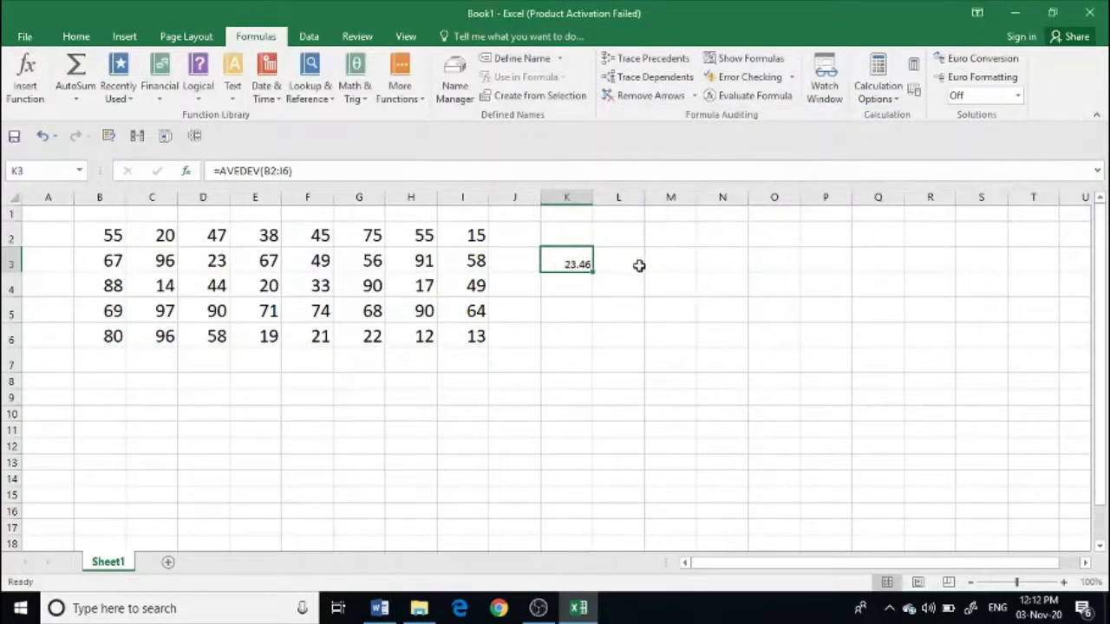
- Label cell J3 "MD" and cell J4 "SD"
left_click(513, 260)
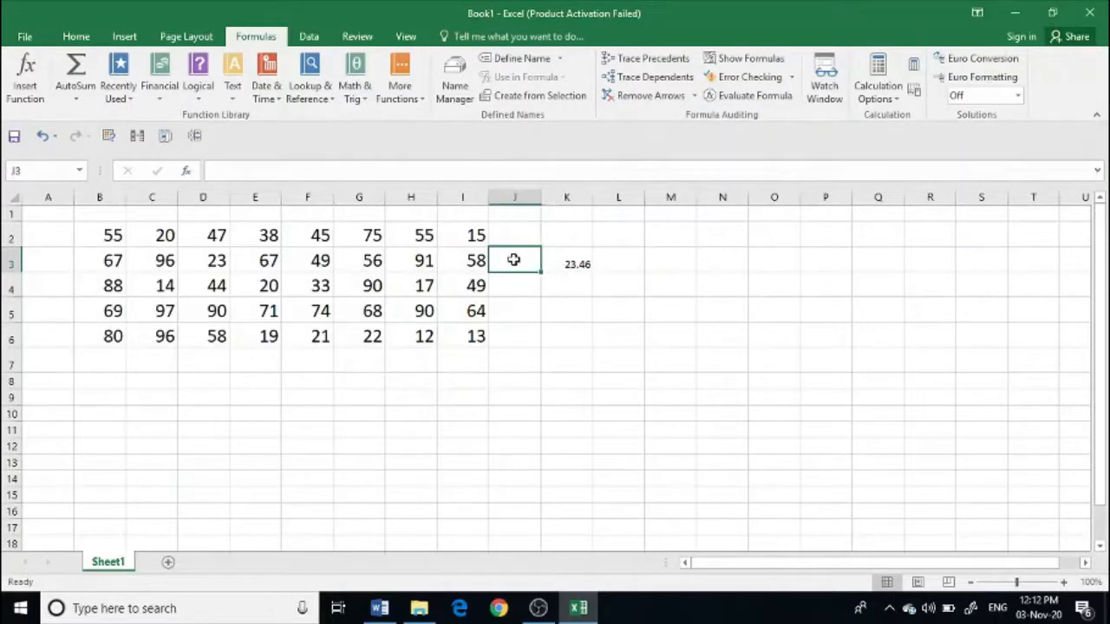
type("MD")
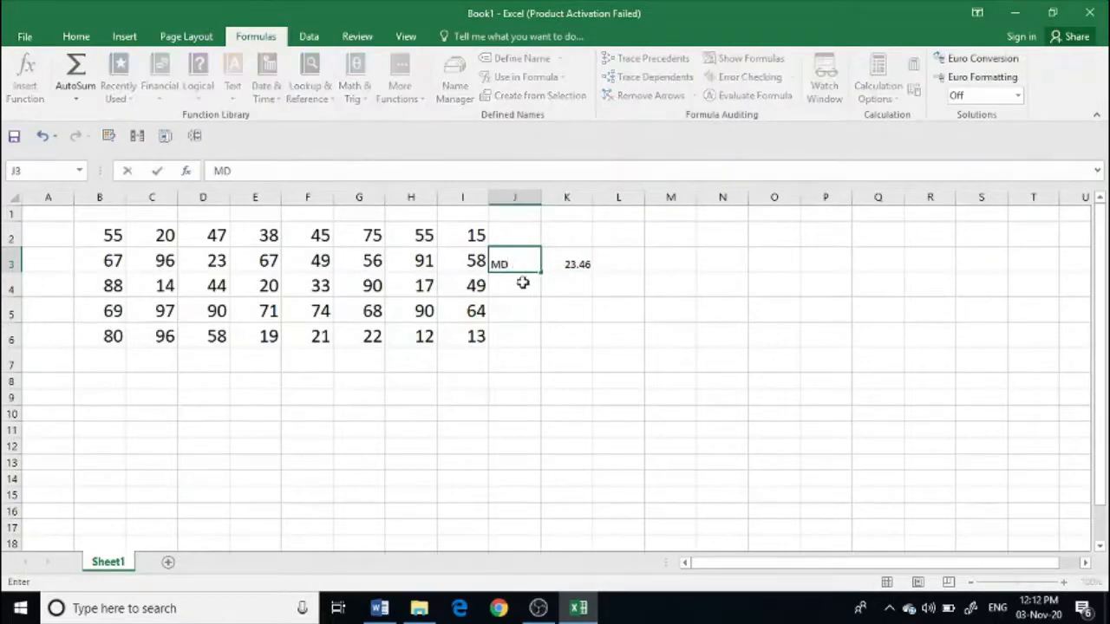
left_click(518, 289)
type("SD")
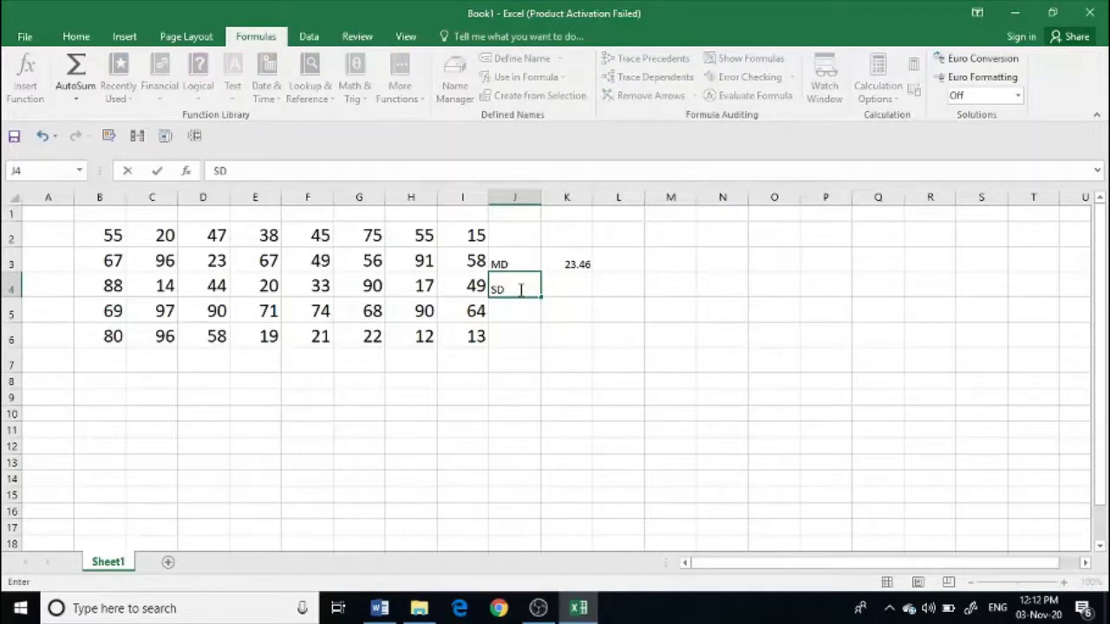
- Insert the statistical STDEV.P function into cell K4 and clear its suggested Number1 argument
left_click(580, 289)
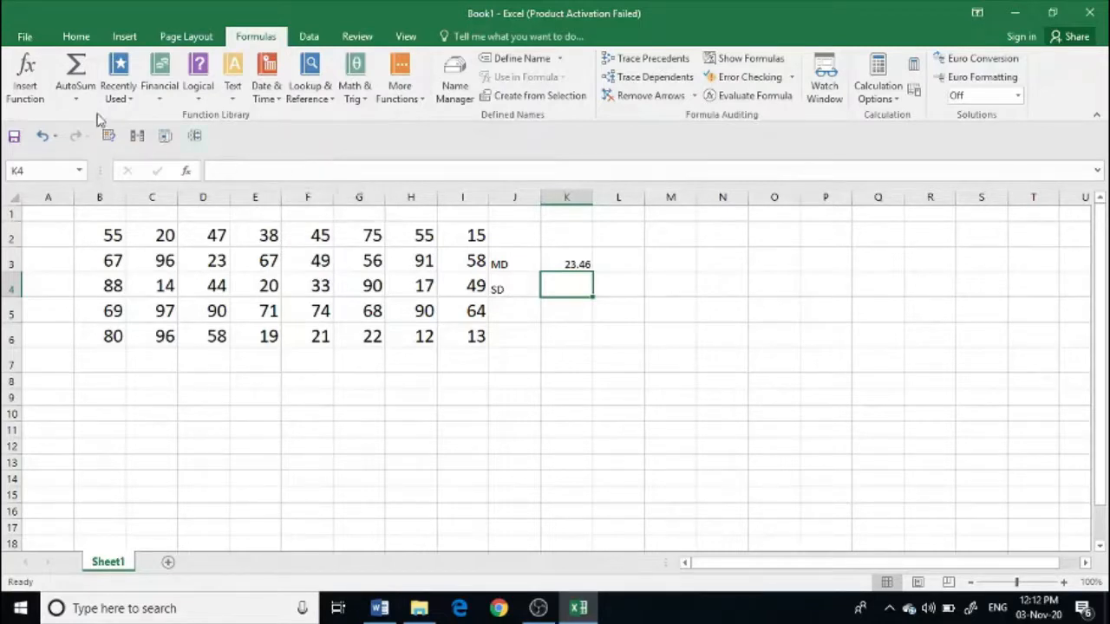
left_click(26, 87)
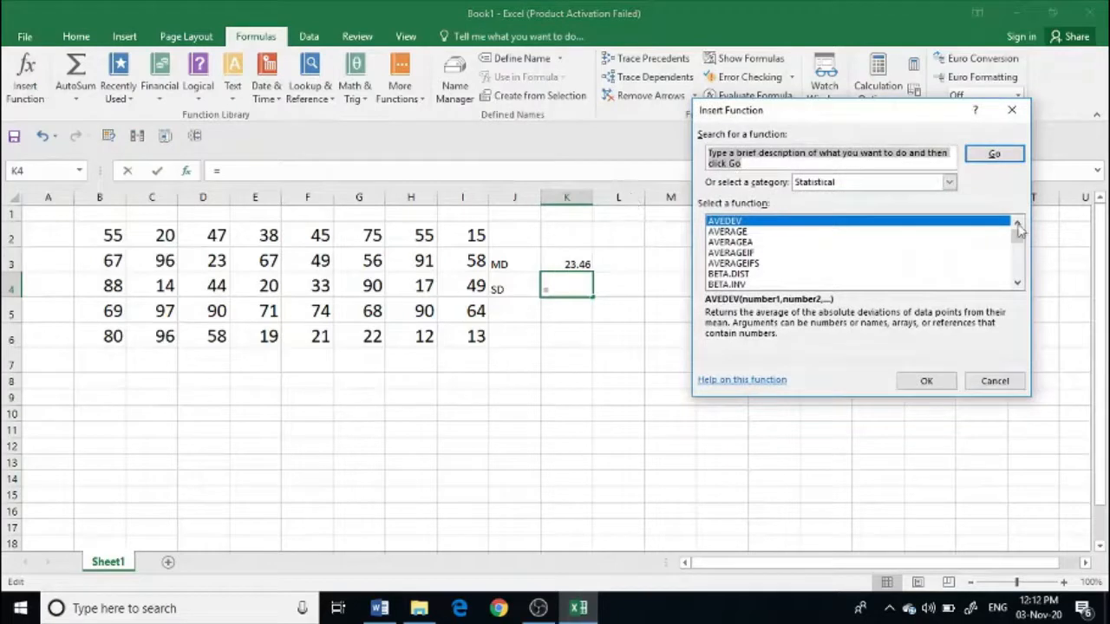
left_click_drag(1021, 239, 1021, 268)
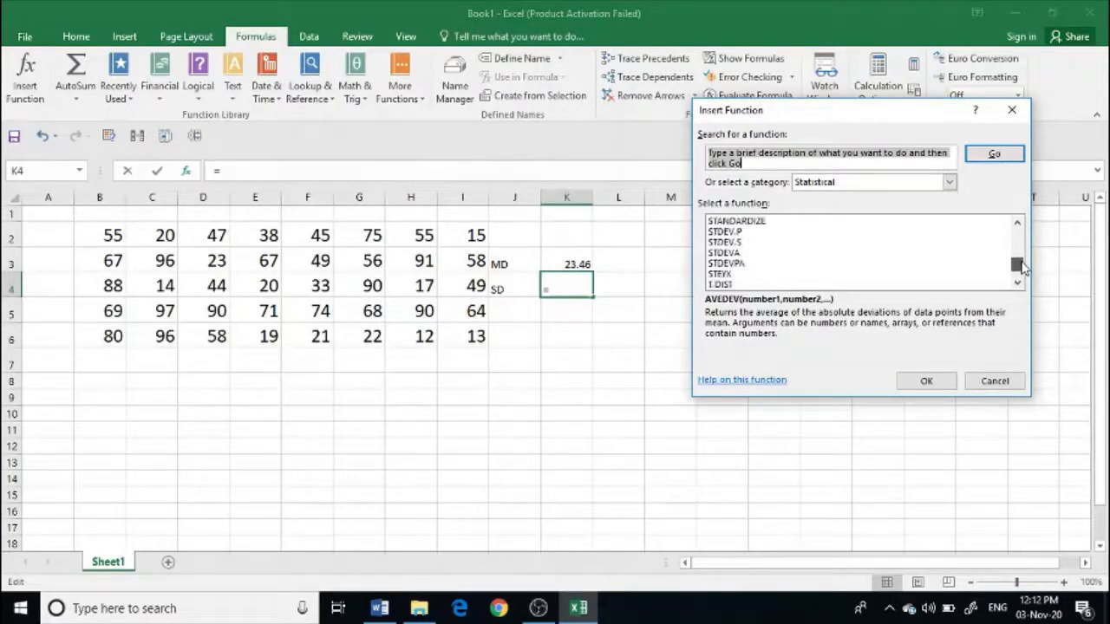
left_click(732, 233)
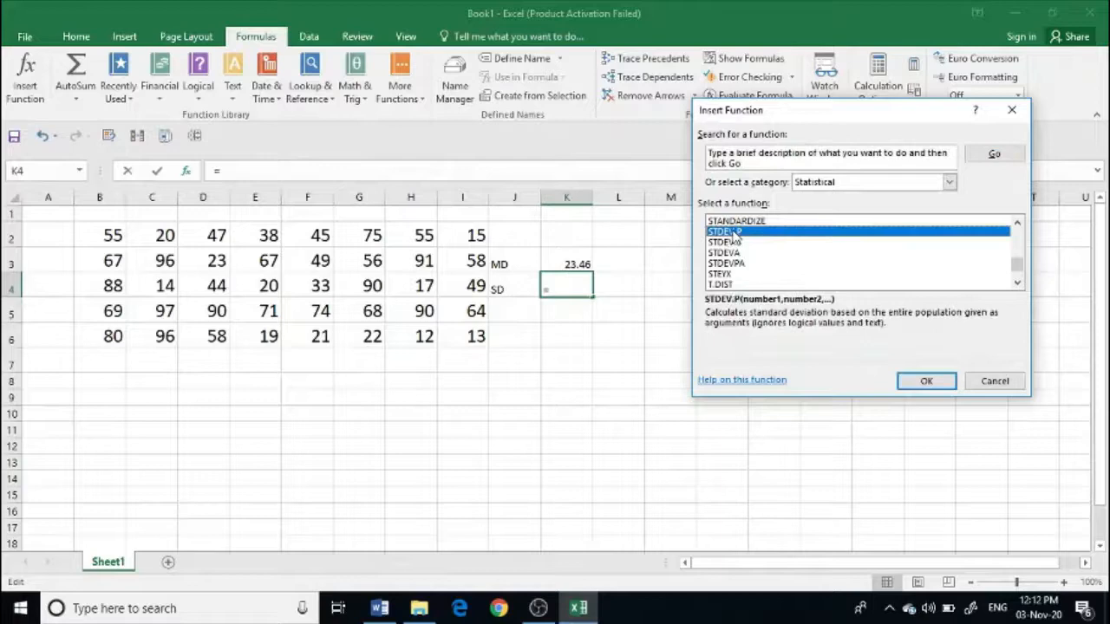
left_click(927, 384)
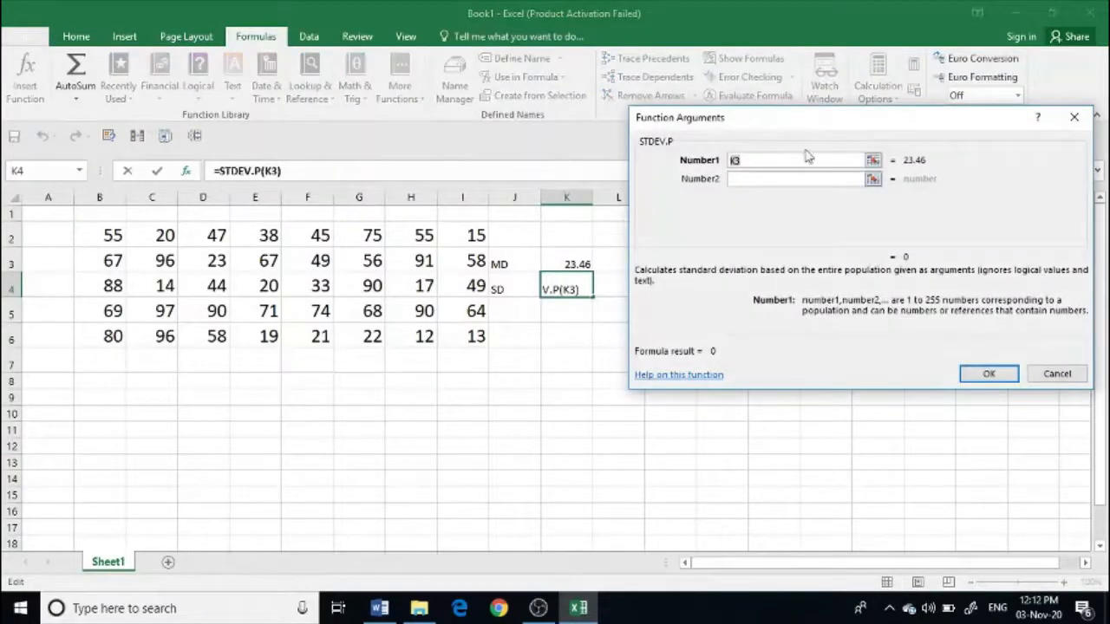
key("BackSpace")
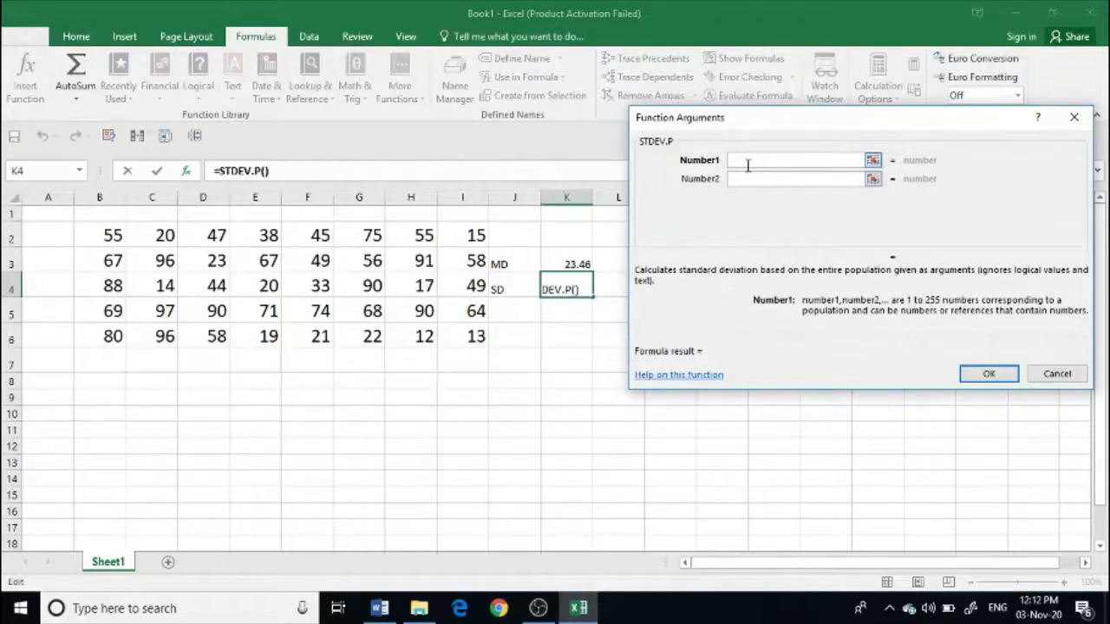
left_click(113, 247)
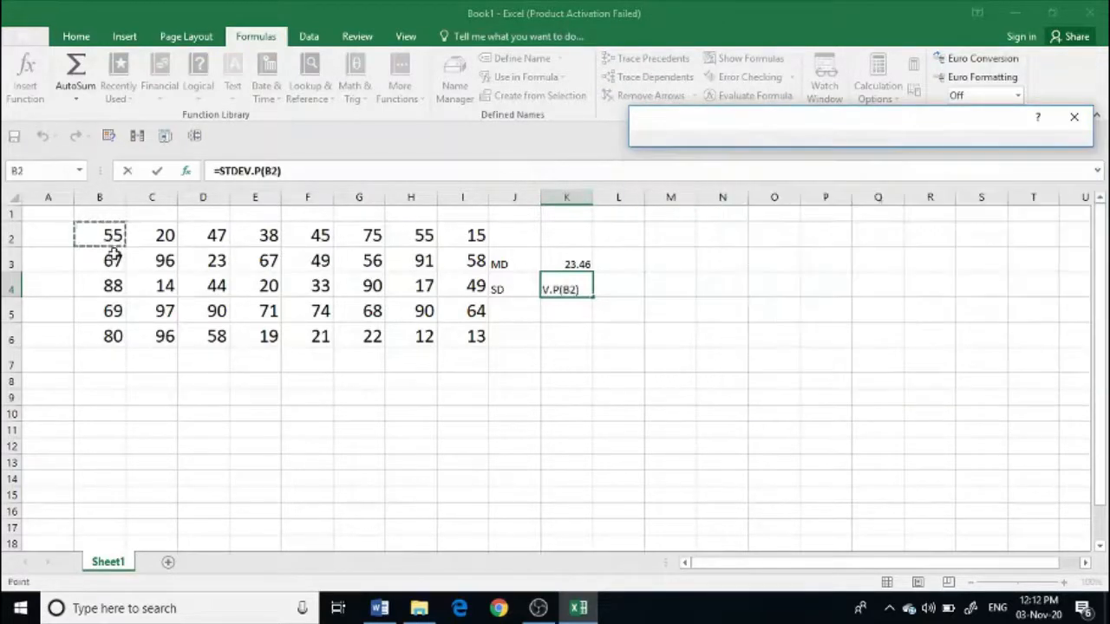
left_click_drag(113, 251, 433, 338)
left_click(428, 329)
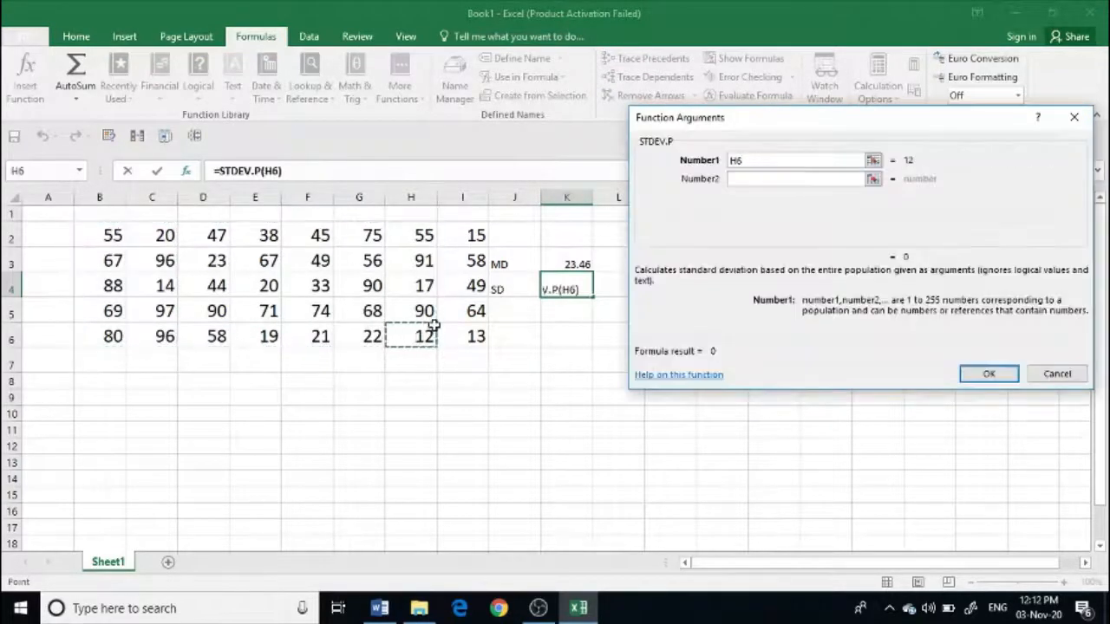
- Set the STDEV.P Number1 argument to the marks range B2:I6 and complete the formula
left_click(100, 228)
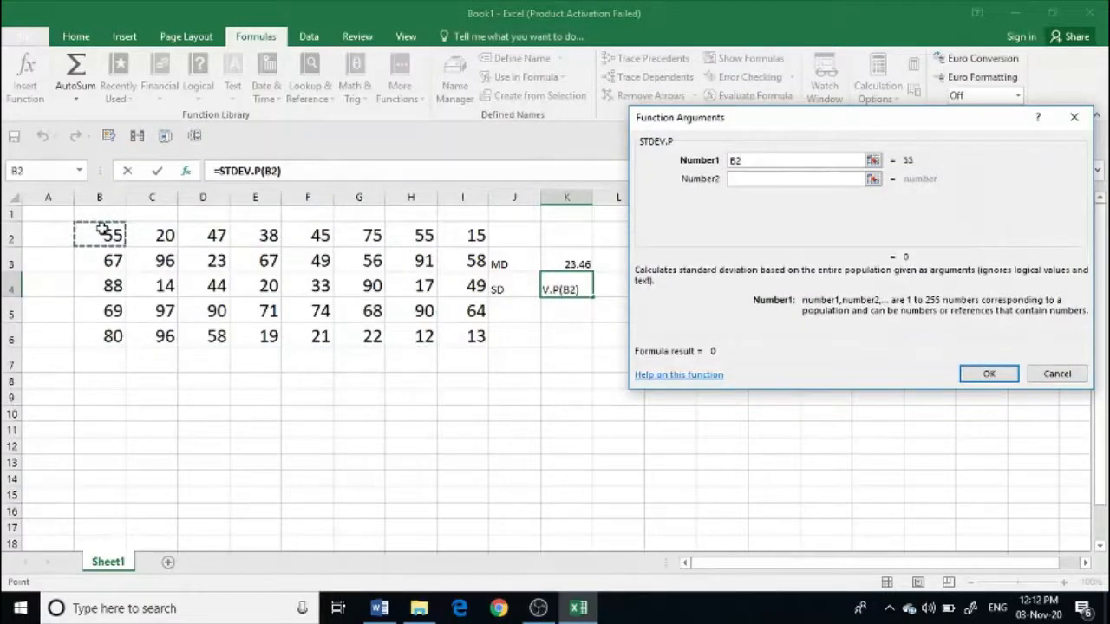
key("shift+Down")
key("shift+Down")
key("shift+Down")
key("shift+Down")
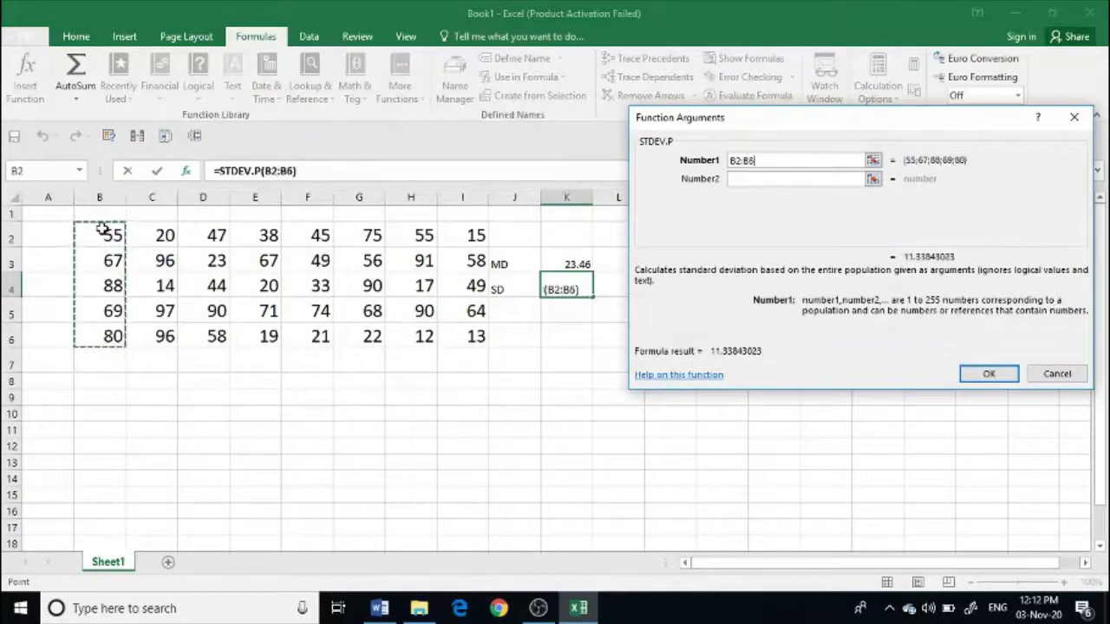
key("shift+Right")
key("shift+Right")
key("shift+Right")
key("shift+Right")
key("shift+Right")
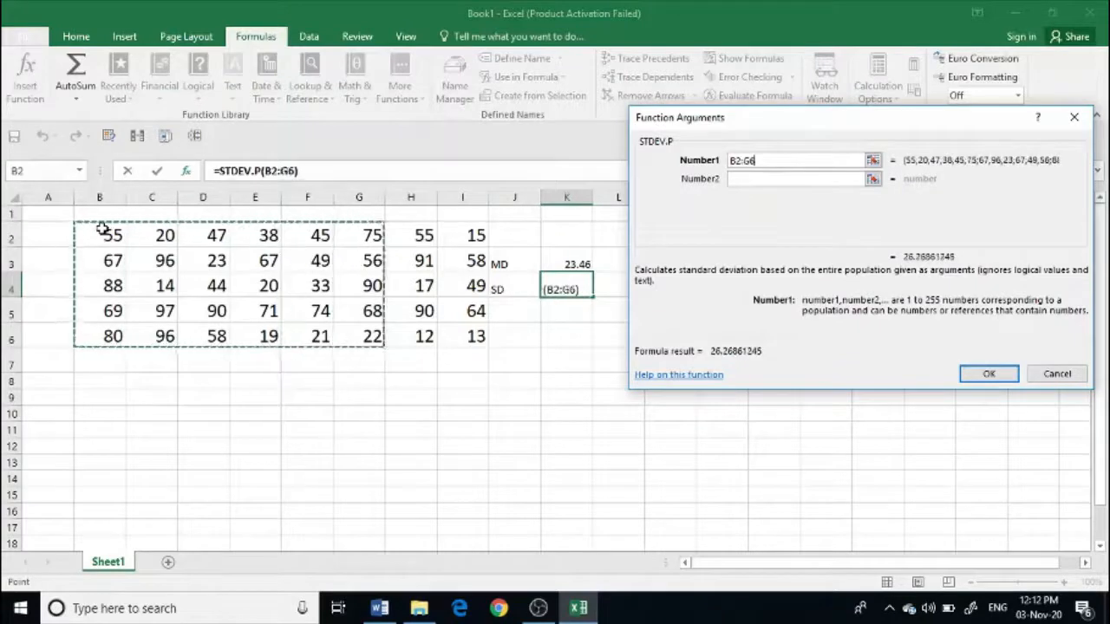
key("shift+Right")
key("shift+Right")
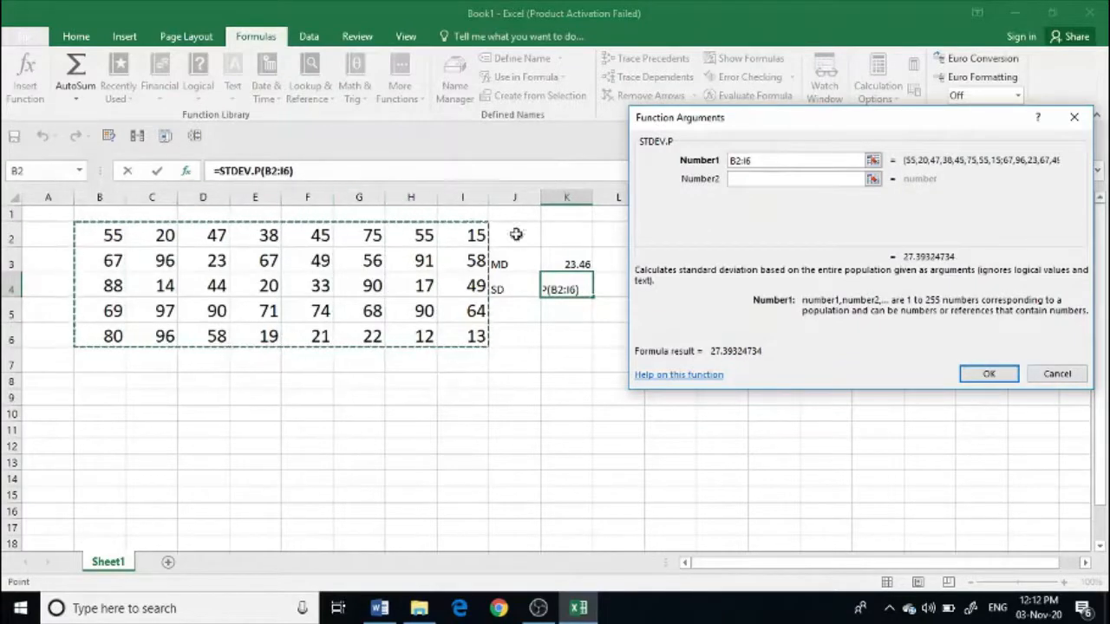
left_click(985, 375)
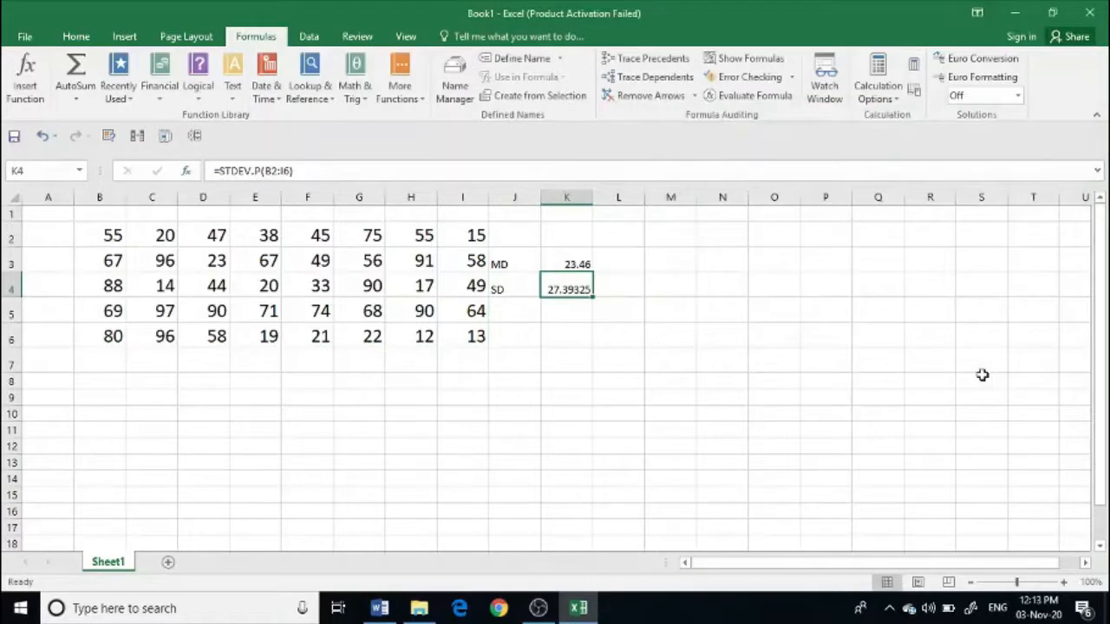
- Label cell J6 "QD" in capital letters
left_click(513, 334)
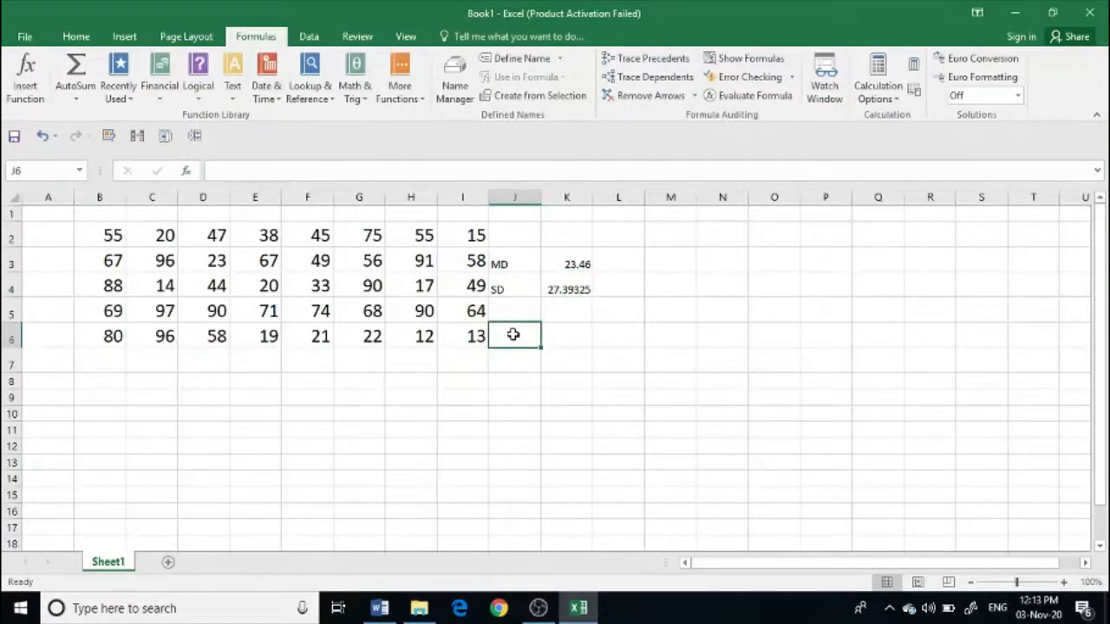
type("Qd")
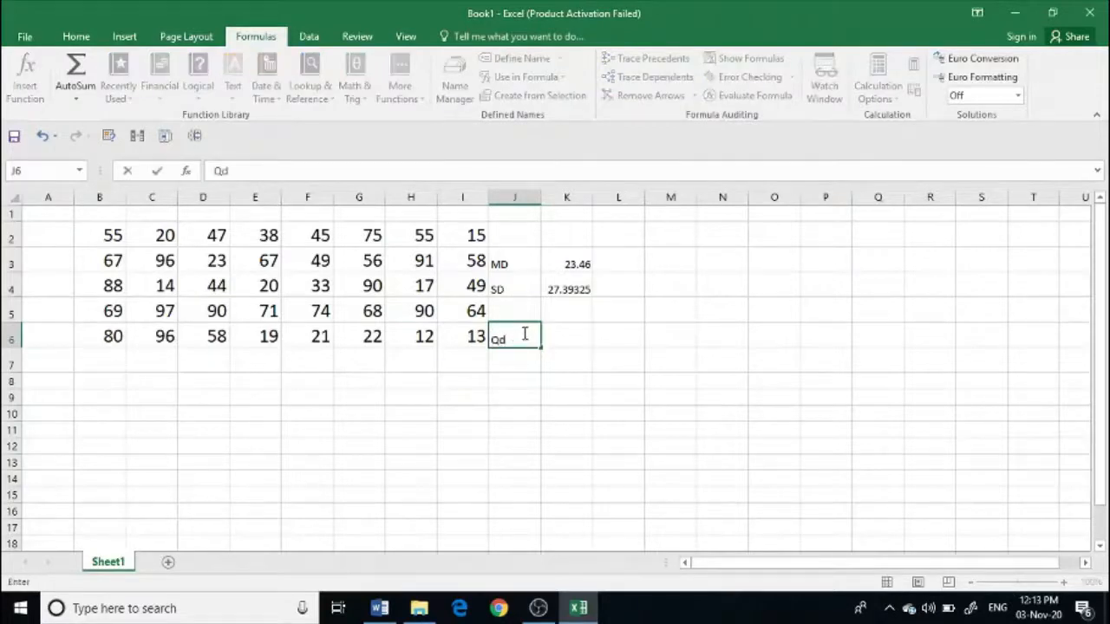
left_click(561, 338)
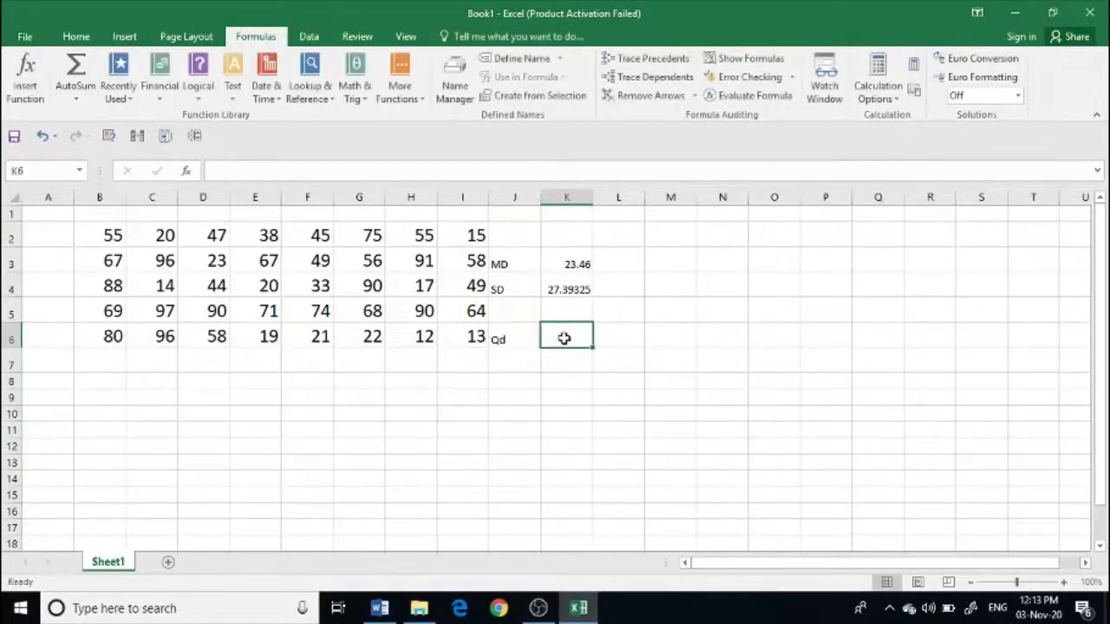
left_click(500, 341)
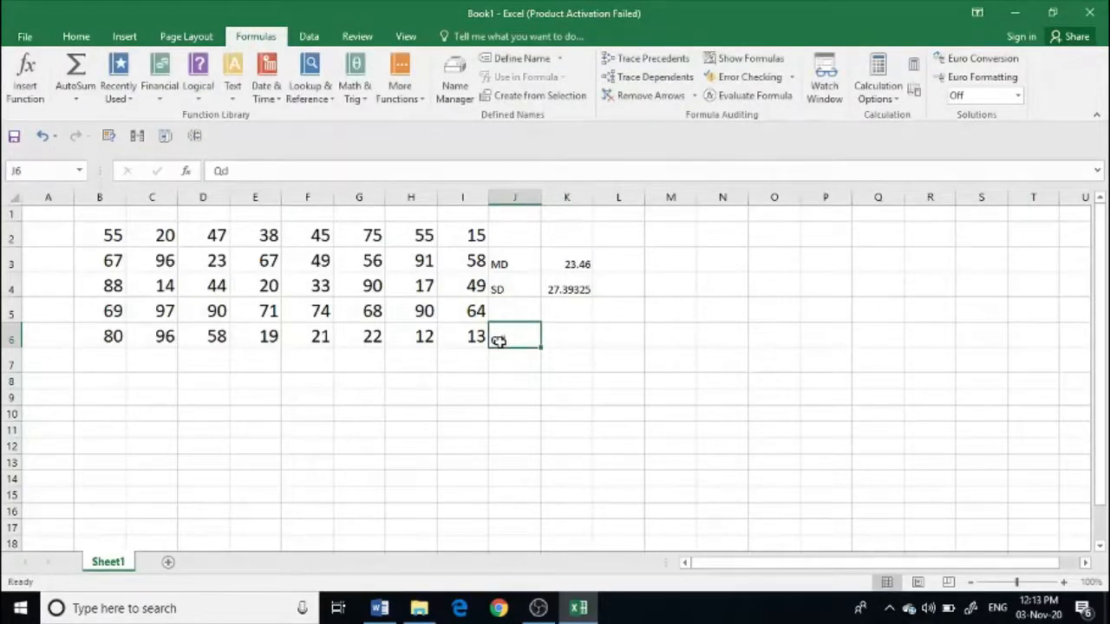
left_click(233, 170)
key("BackSpace")
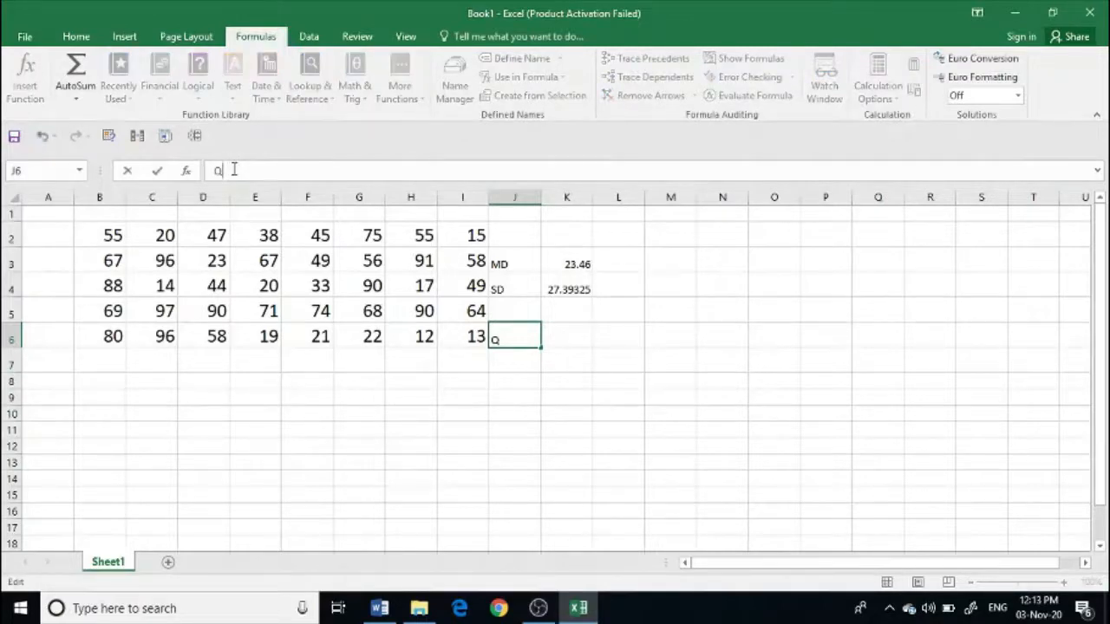
type("D")
- Enter the quartile deviation expression "Q3-Q1/2" as text in cell K6
left_click(563, 323)
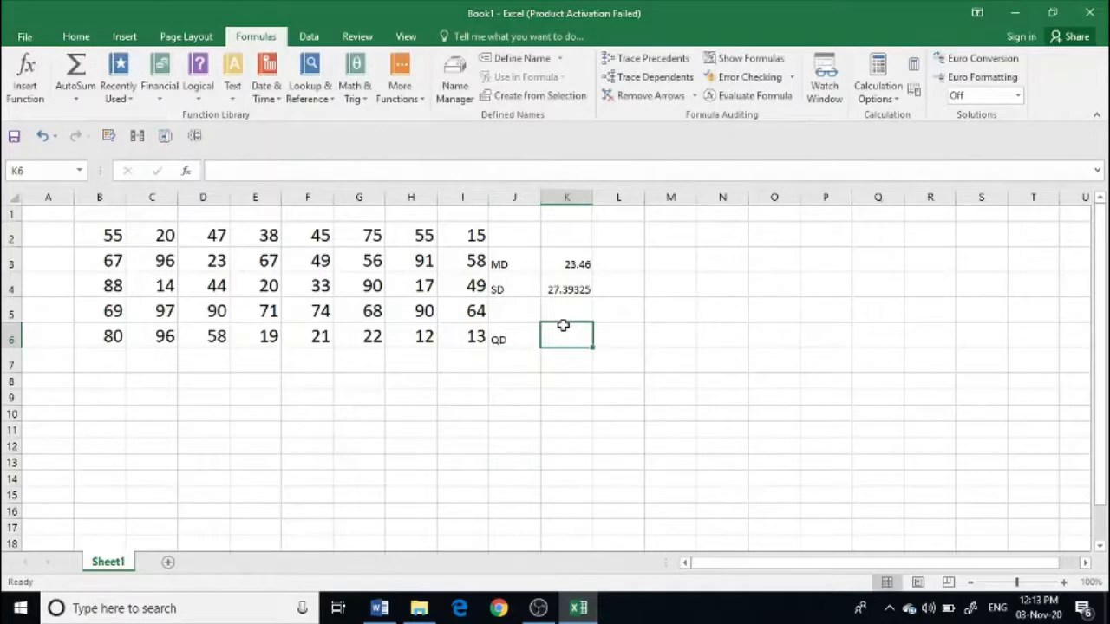
type("Q")
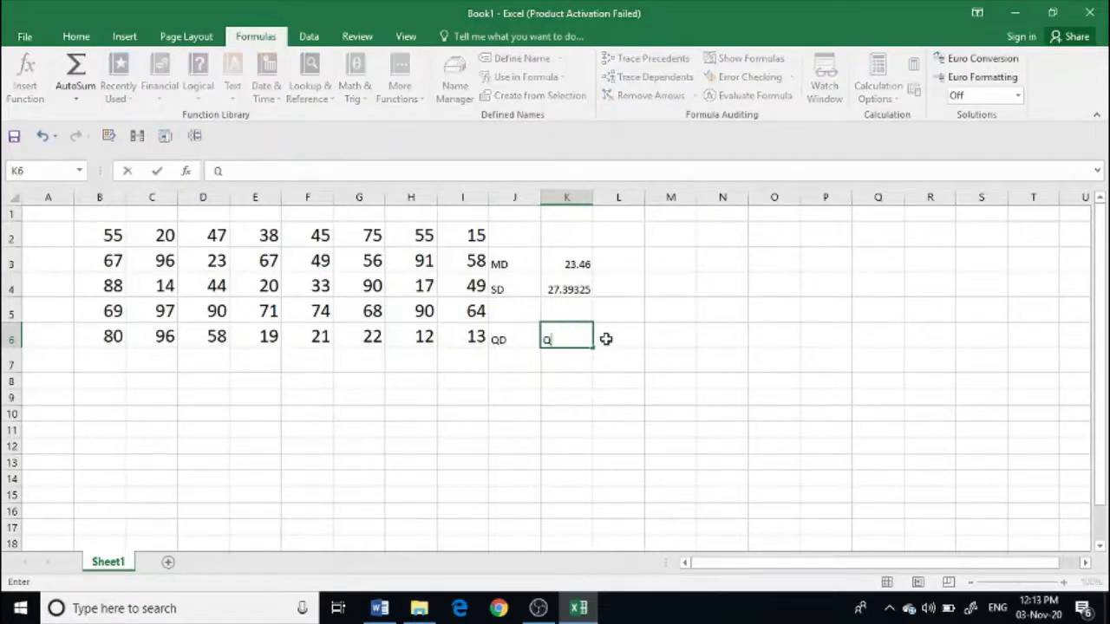
type("3-Q1/2")
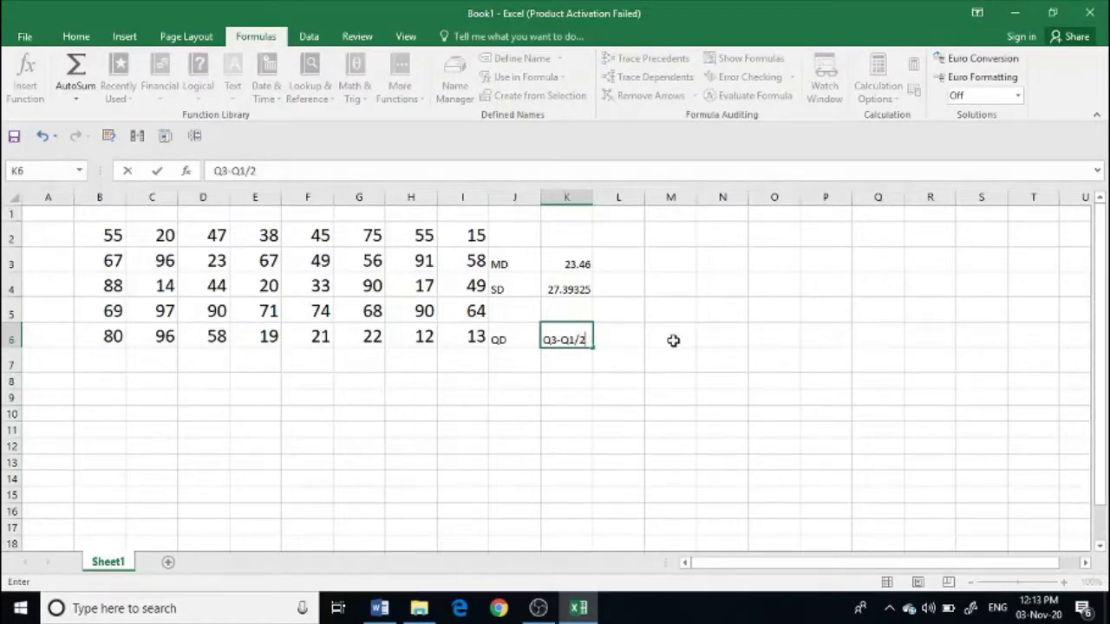
- Label cell J8 "Q1" for the first quartile
left_click(514, 386)
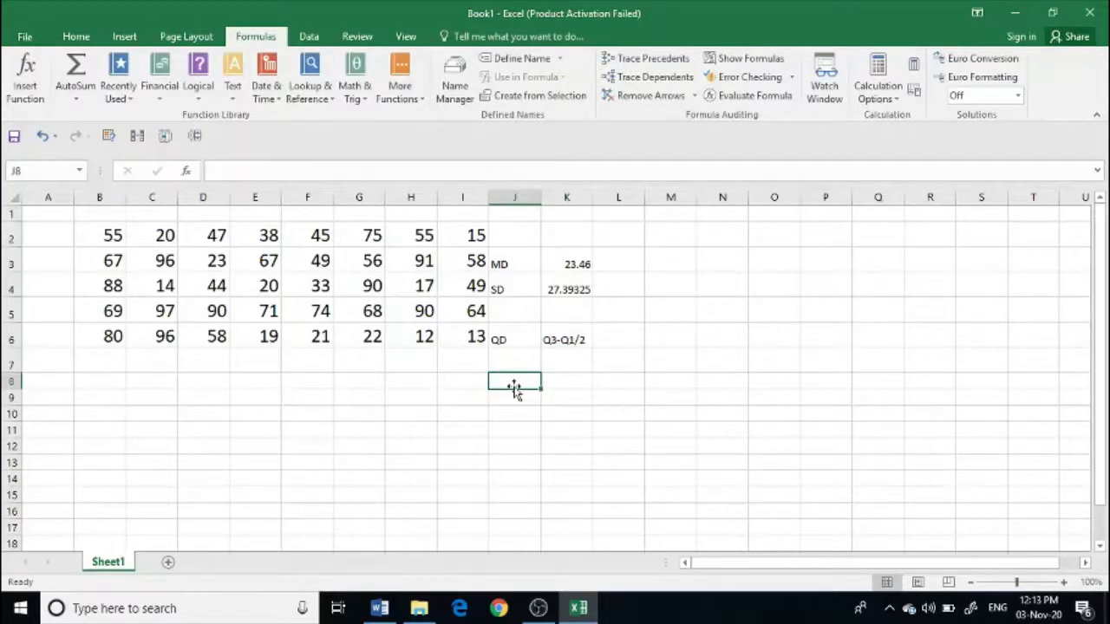
type("Q")
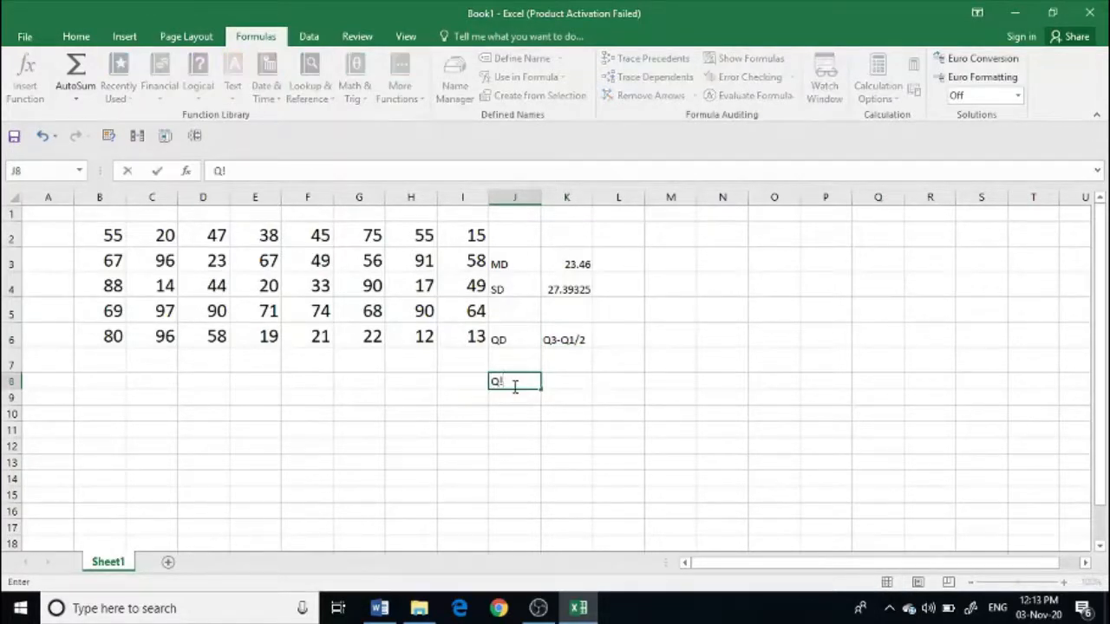
type("!")
key("BackSpace")
type("q")
key("BackSpace")
type("1")
- Insert the statistical QUARTILE.EXC function into cell K8
left_click(580, 385)
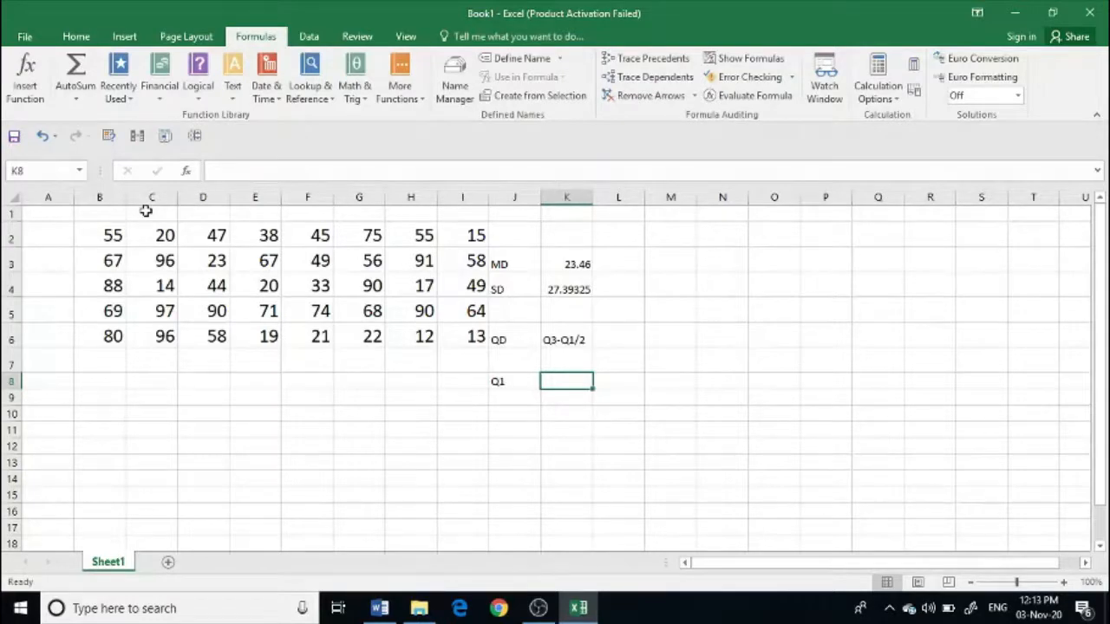
left_click(29, 84)
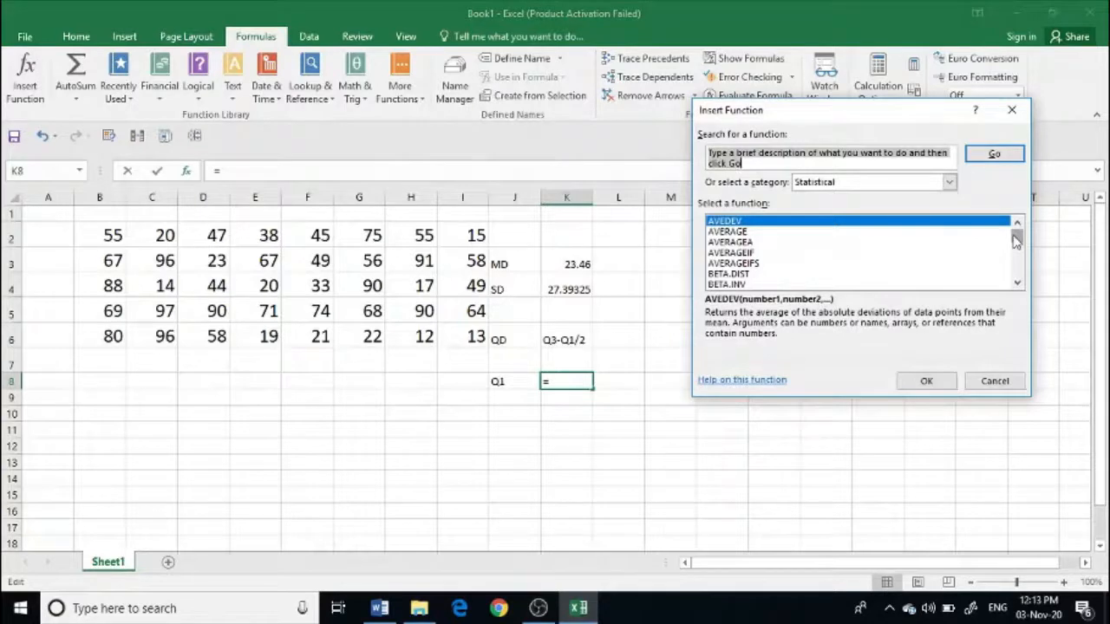
left_click_drag(1016, 242, 1024, 266)
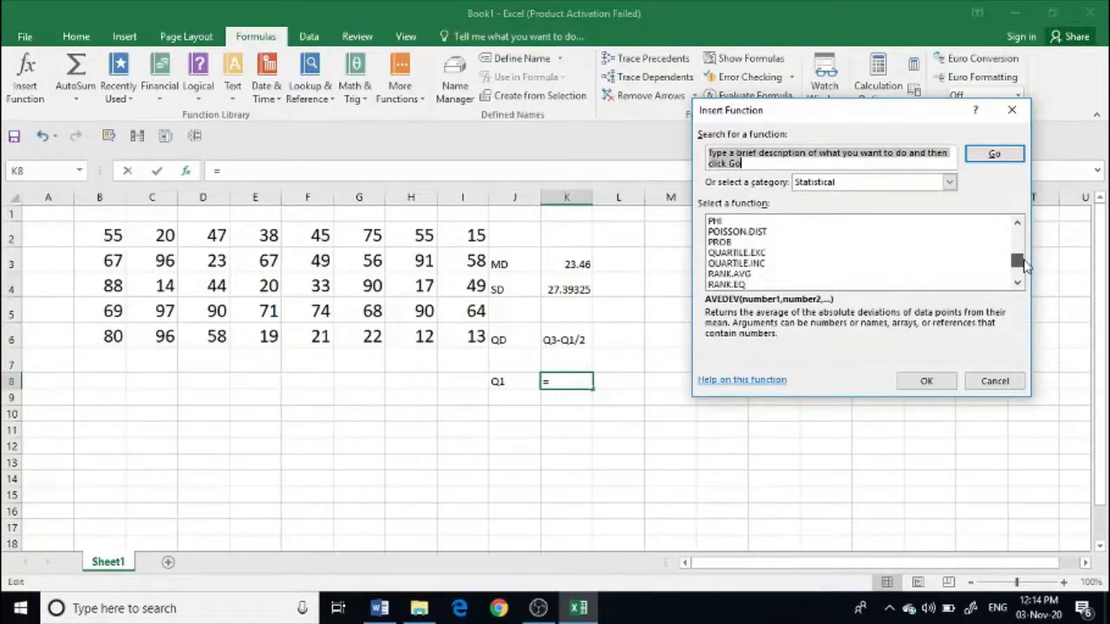
left_click(727, 253)
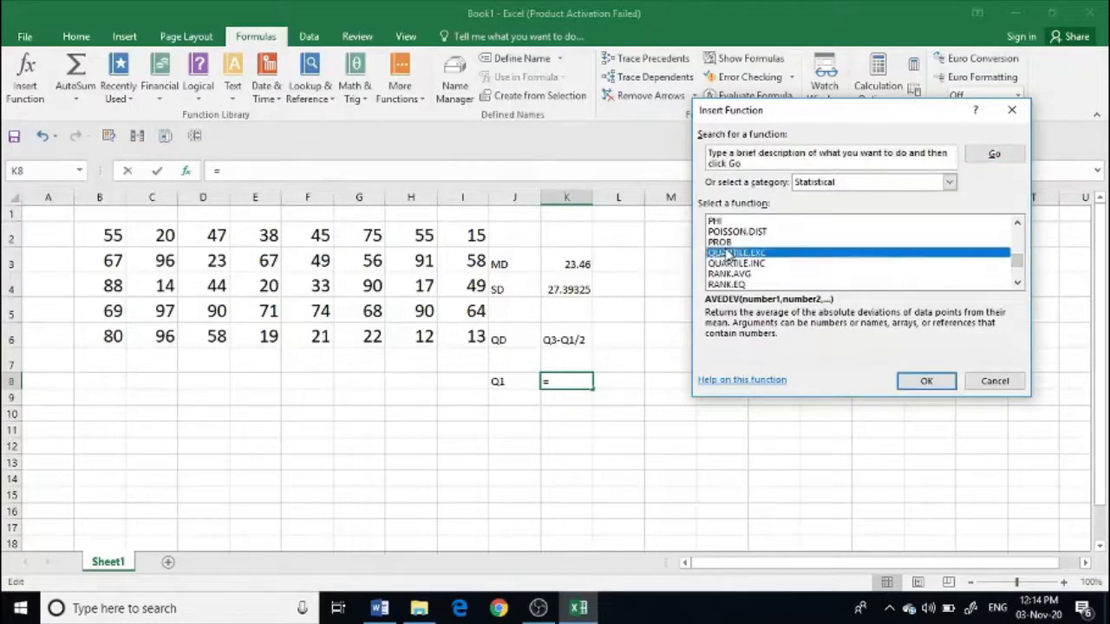
left_click(917, 384)
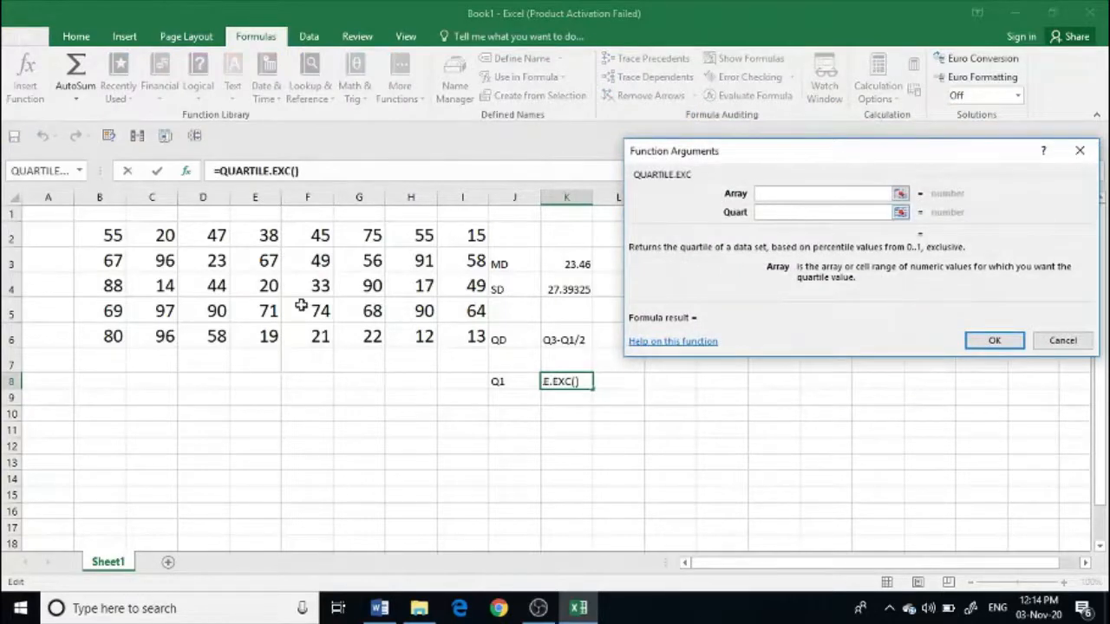
- Set the QUARTILE.EXC array to the marks range B2:I6 and Quart to 1, and complete the formula
left_click_drag(102, 231, 401, 328)
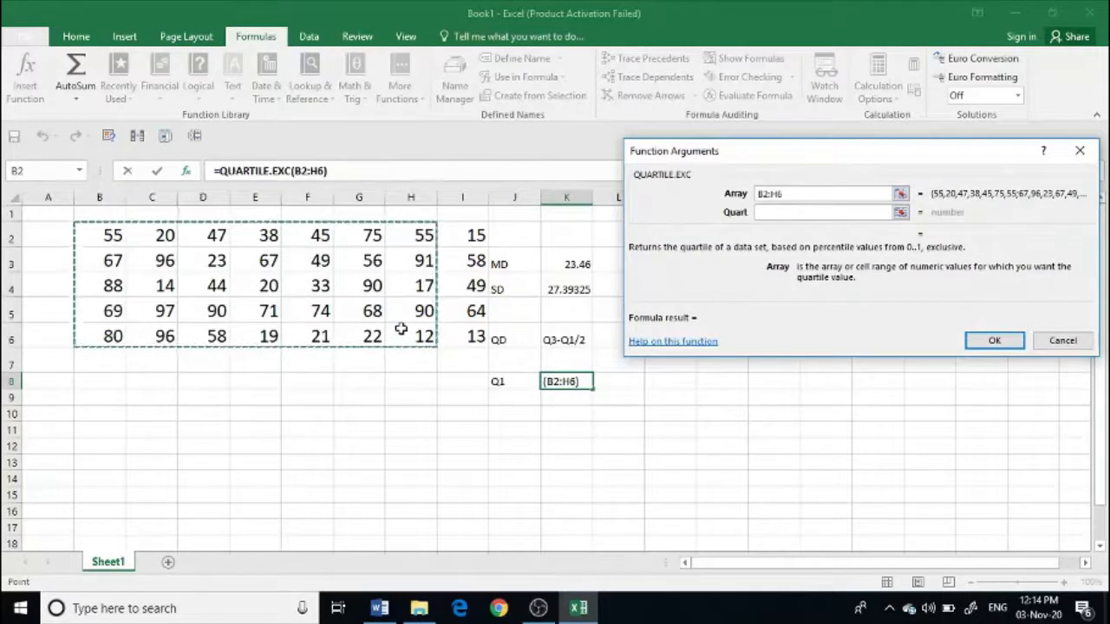
key("shift+Right")
left_click(807, 211)
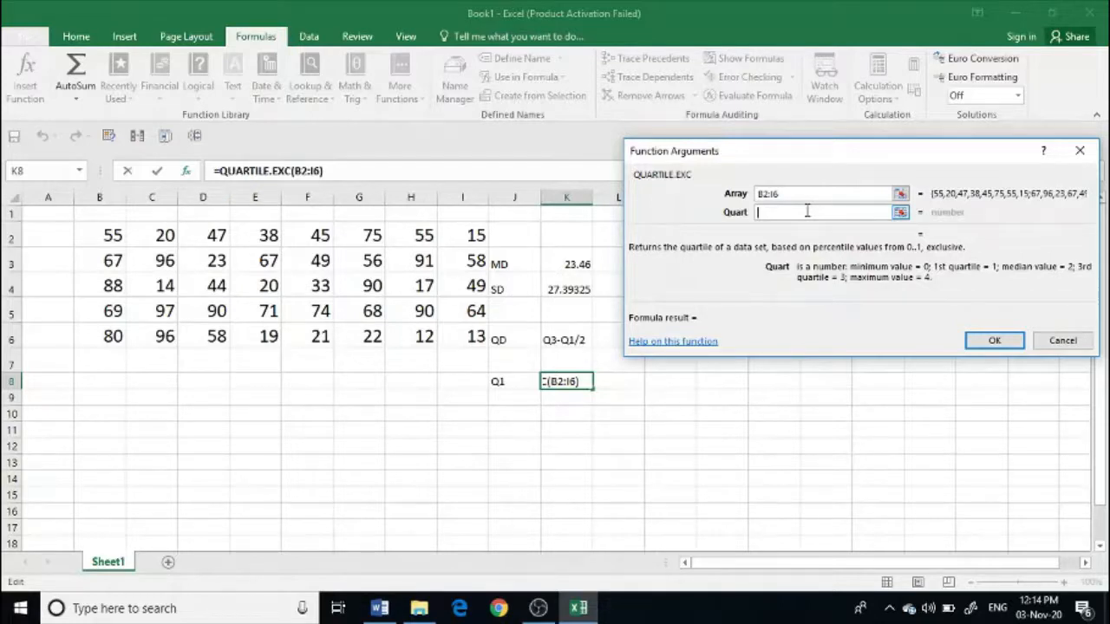
type("1")
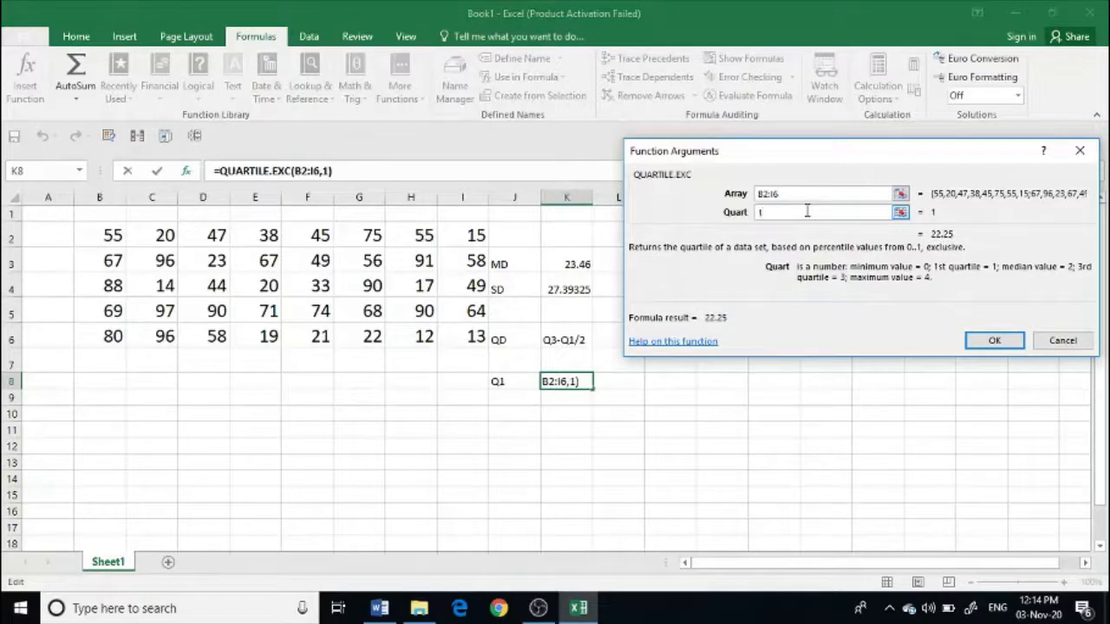
left_click(1004, 340)
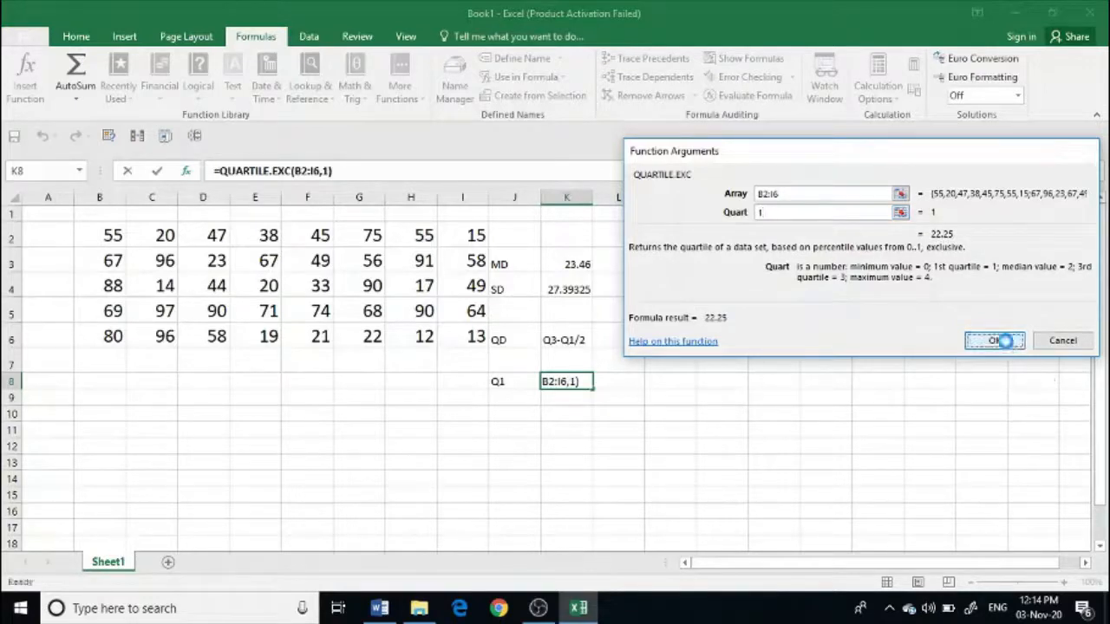
- Label cell J10 "Q3" for the third quartile and select cell K10 beside it
left_click(518, 415)
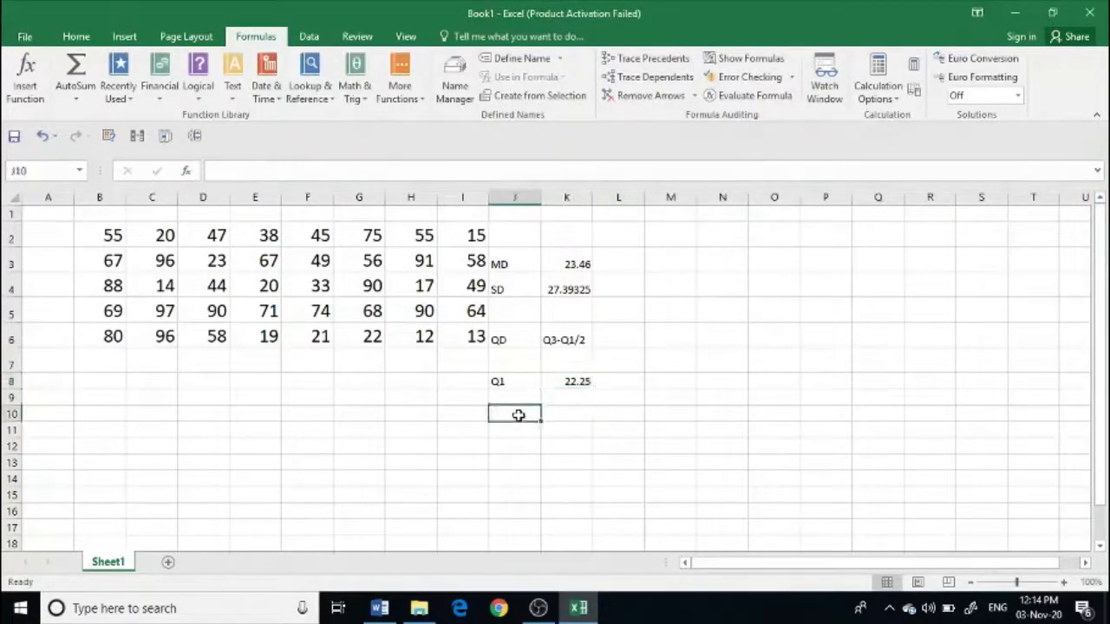
type("Q#")
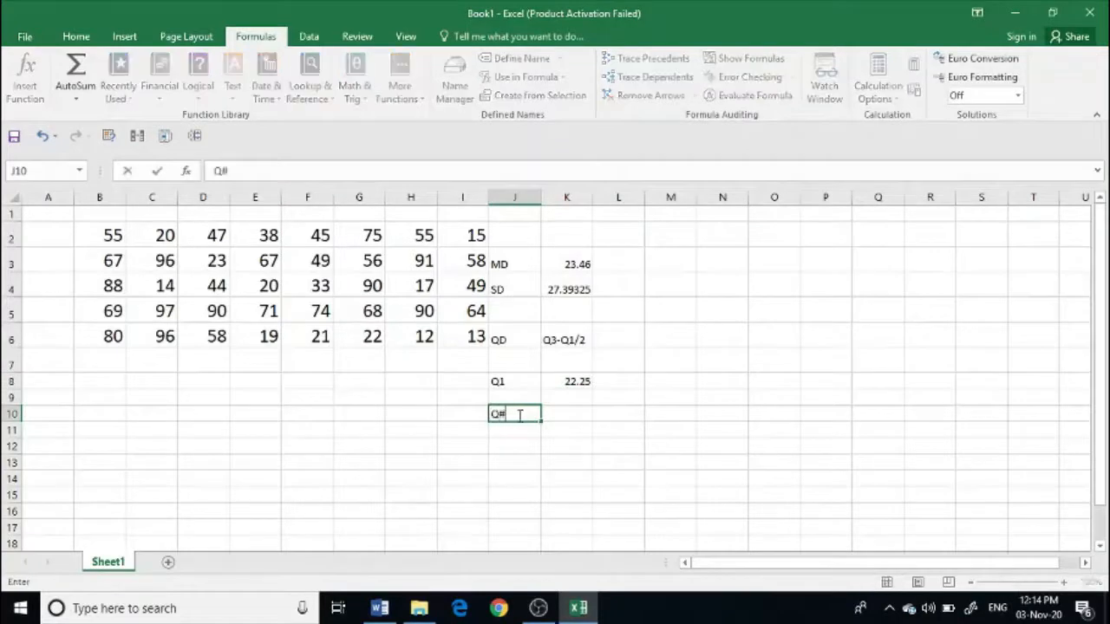
key("BackSpace")
type("3")
left_click(561, 416)
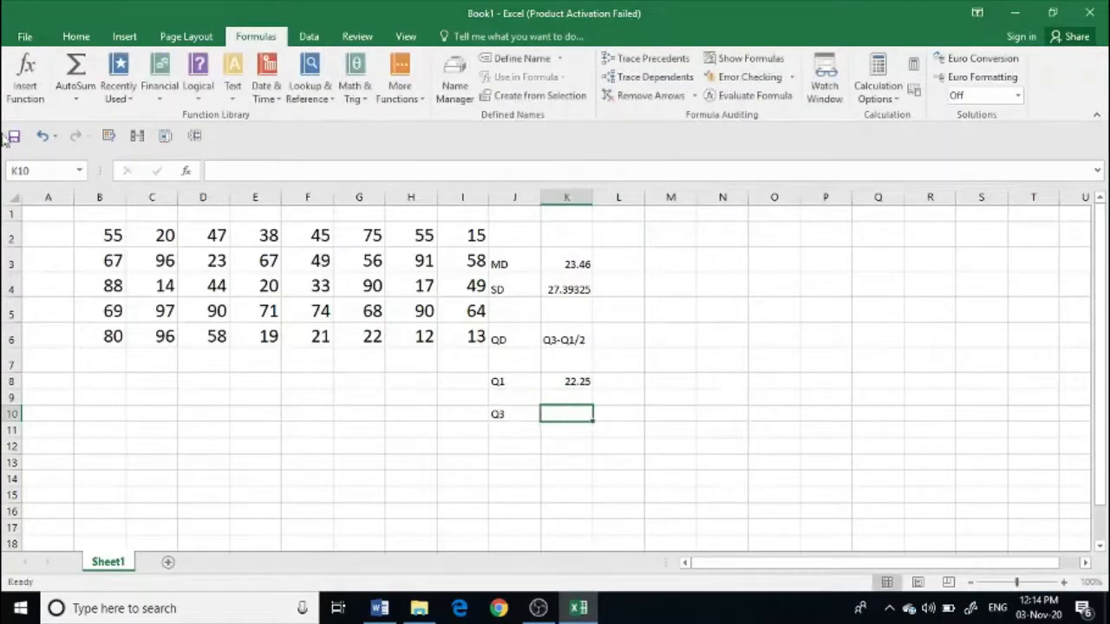
- Insert the statistical QUARTILE.EXC function into cell K10
left_click(25, 79)
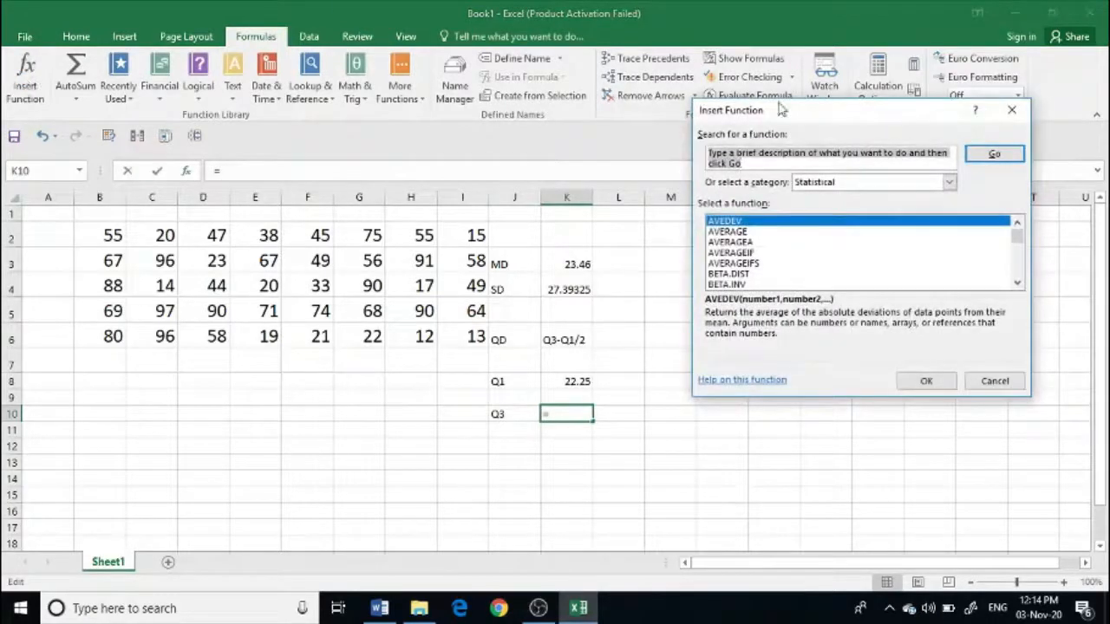
left_click_drag(1017, 239, 1018, 264)
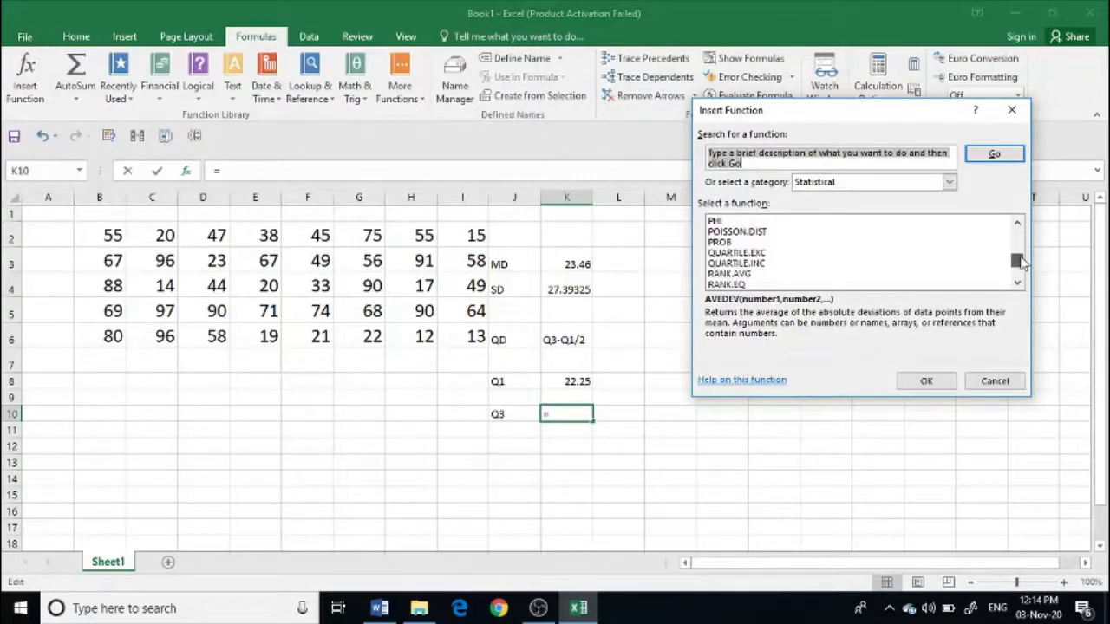
left_click(736, 252)
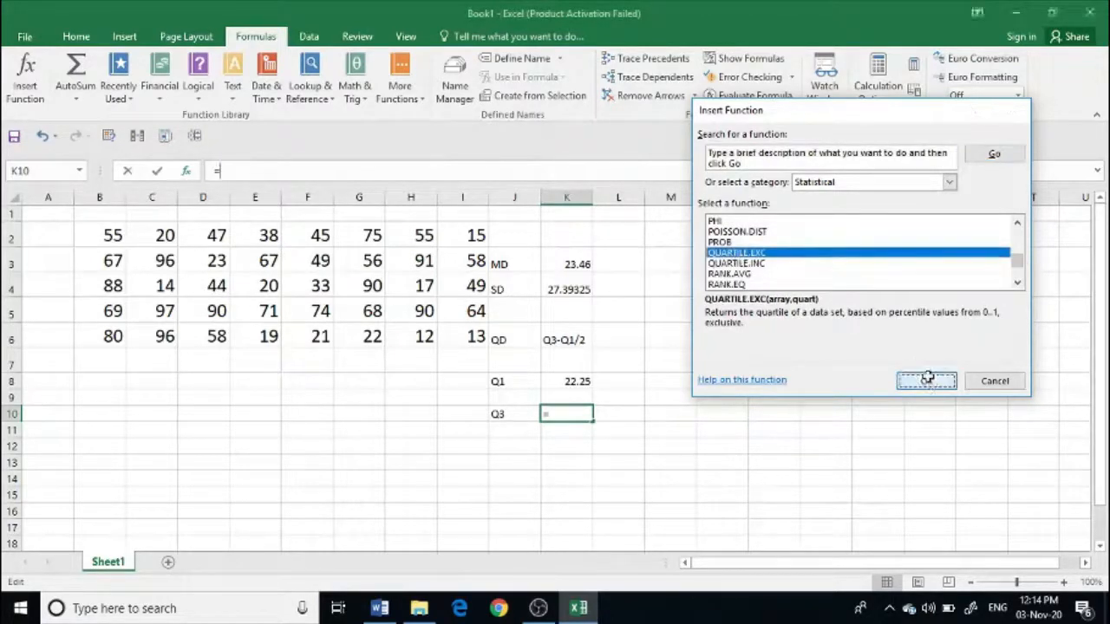
left_click(926, 381)
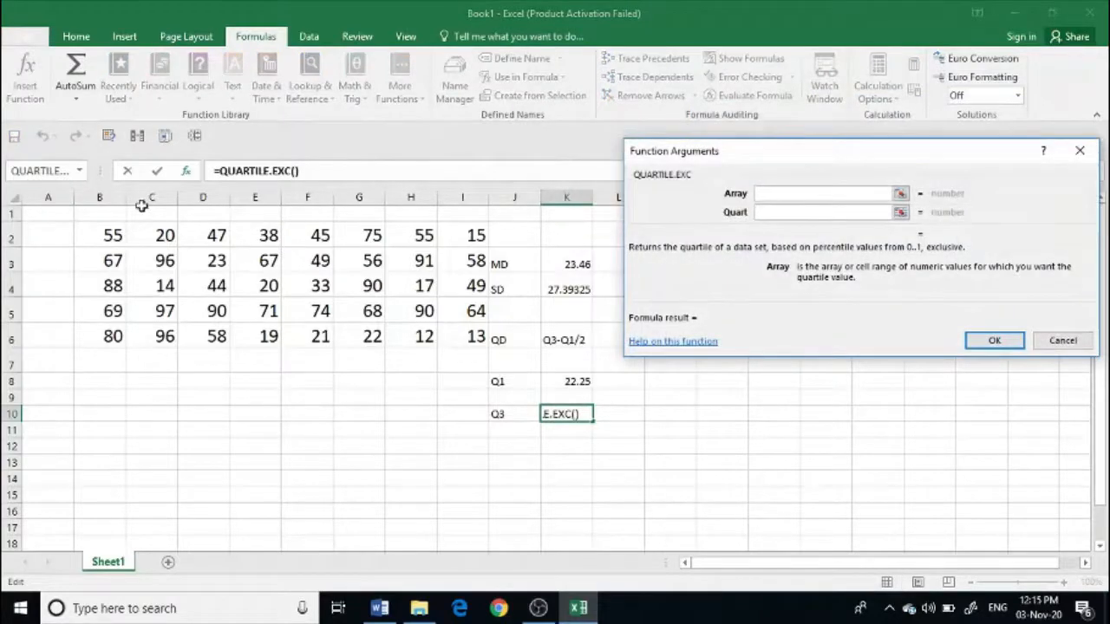
- Set the QUARTILE.EXC array to the marks range B2:I6 and Quart to 3, and complete the formula
left_click_drag(99, 231, 453, 337)
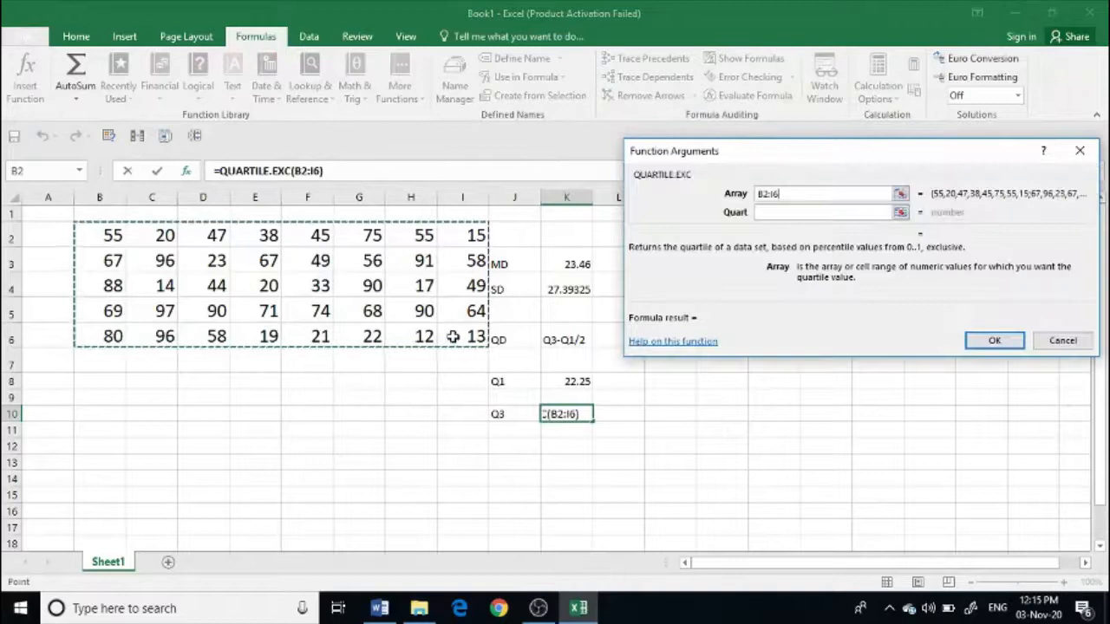
left_click(817, 211)
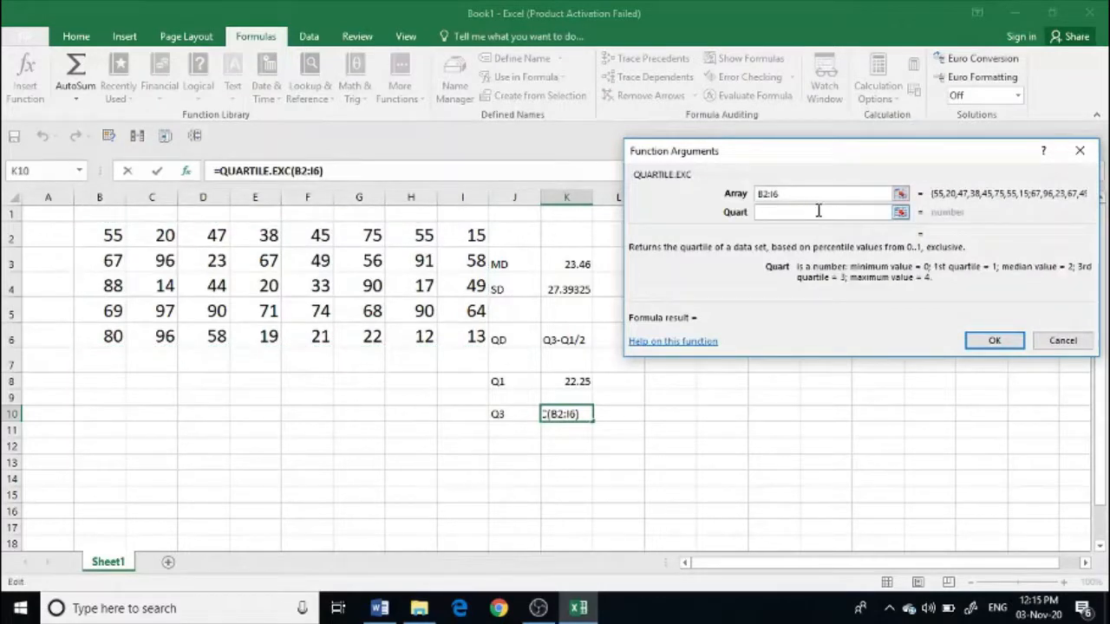
type("3")
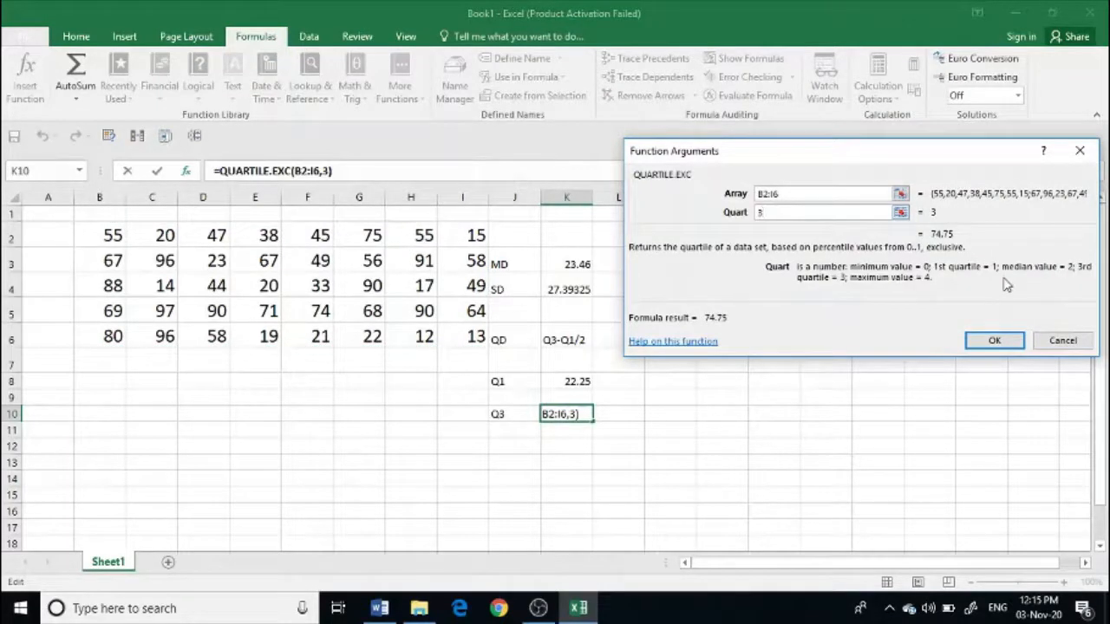
left_click(995, 341)
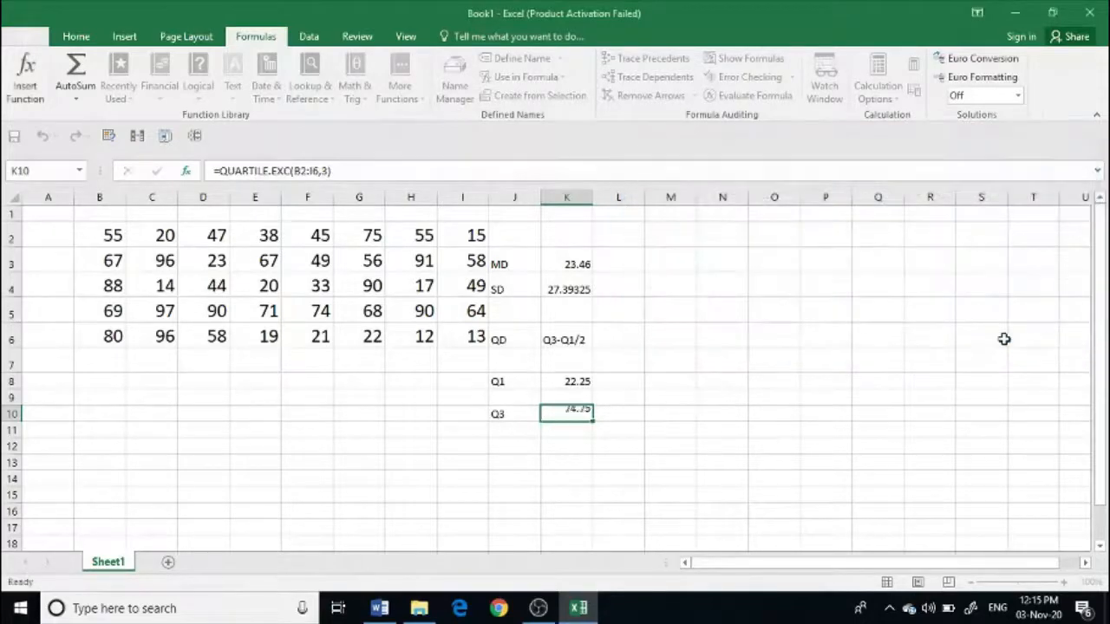
- Calculate the quartile deviation in cell L6 with the formula =(K10-K8)/2
left_click(628, 341)
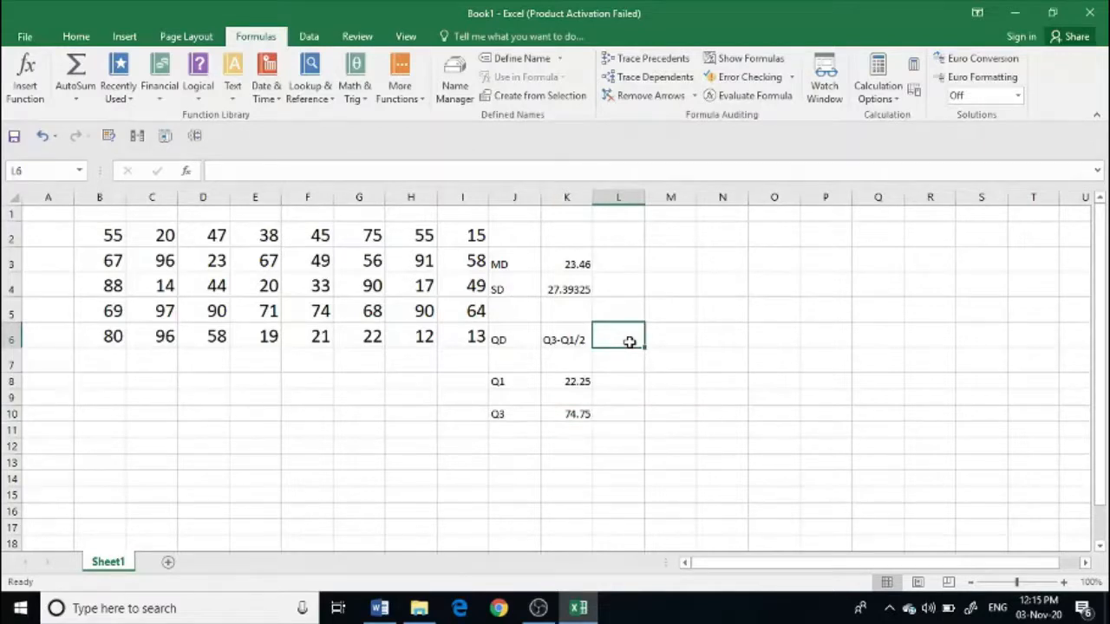
type("=")
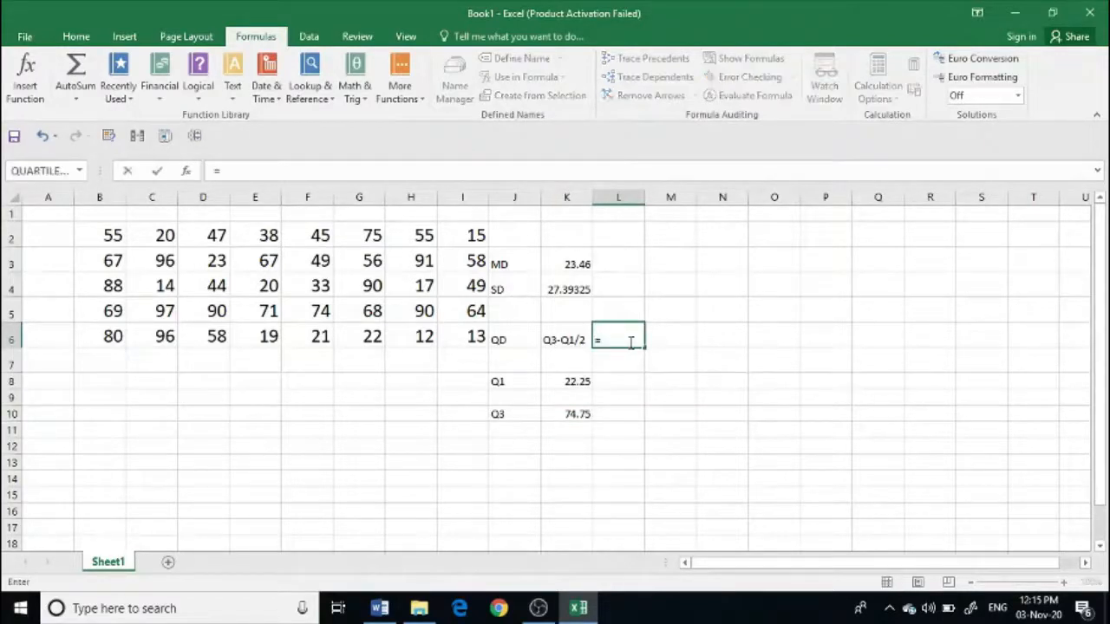
type("(")
left_click(578, 413)
type("-")
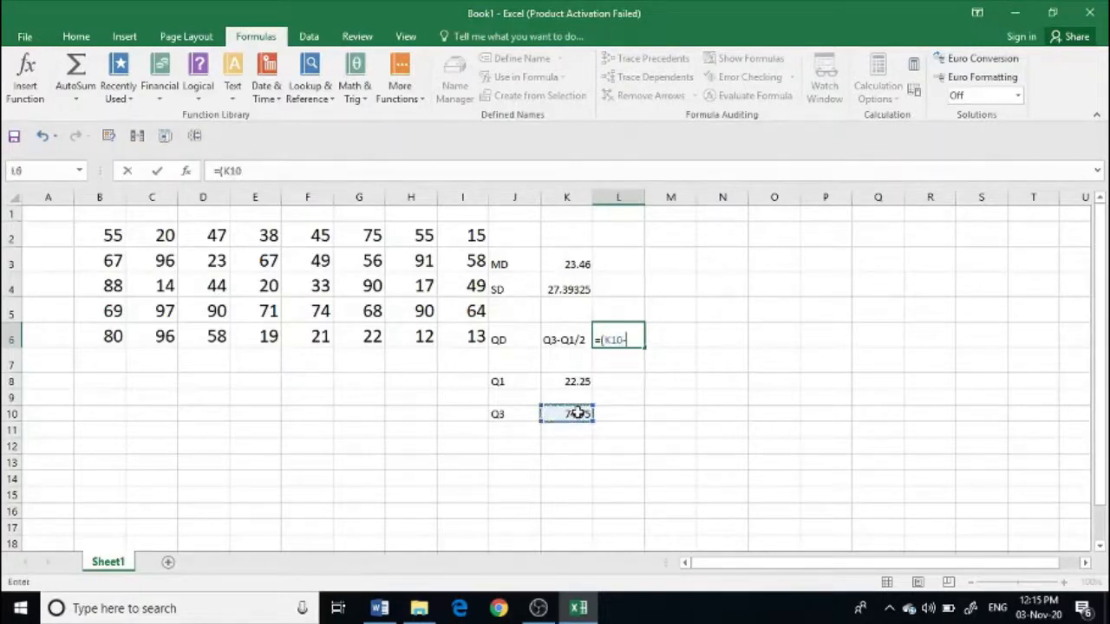
left_click(571, 382)
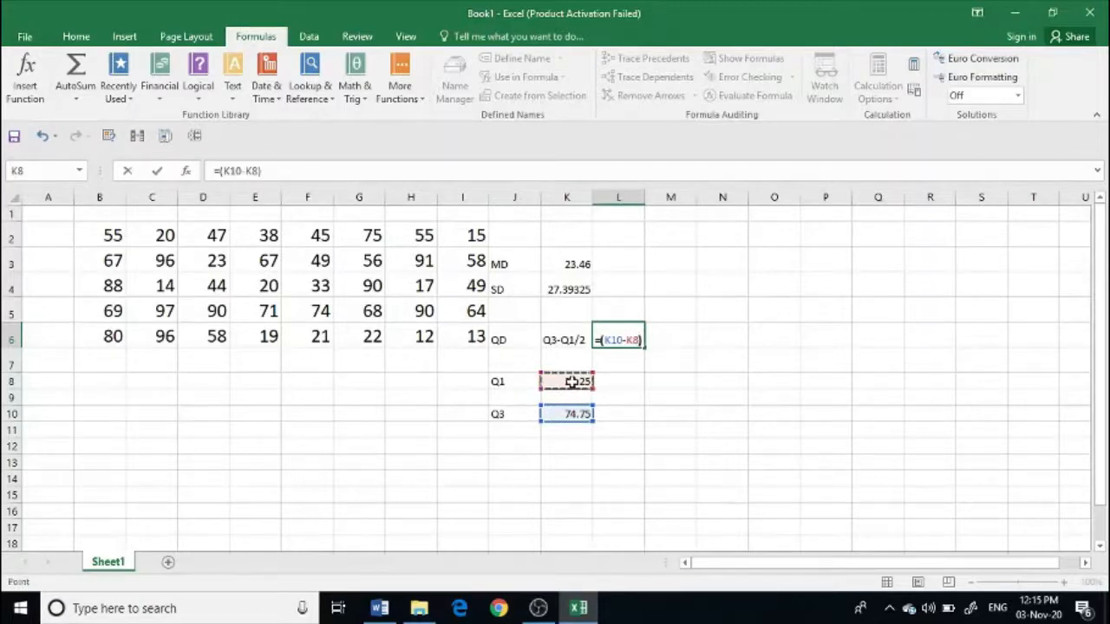
type(")/2")
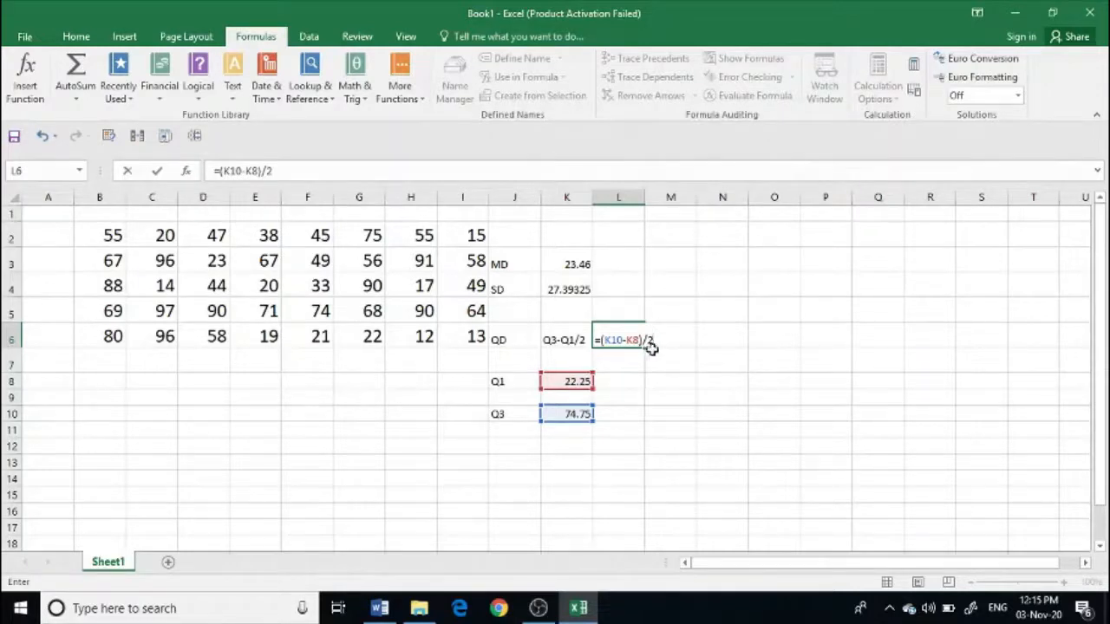
left_click(298, 170)
key("Return")
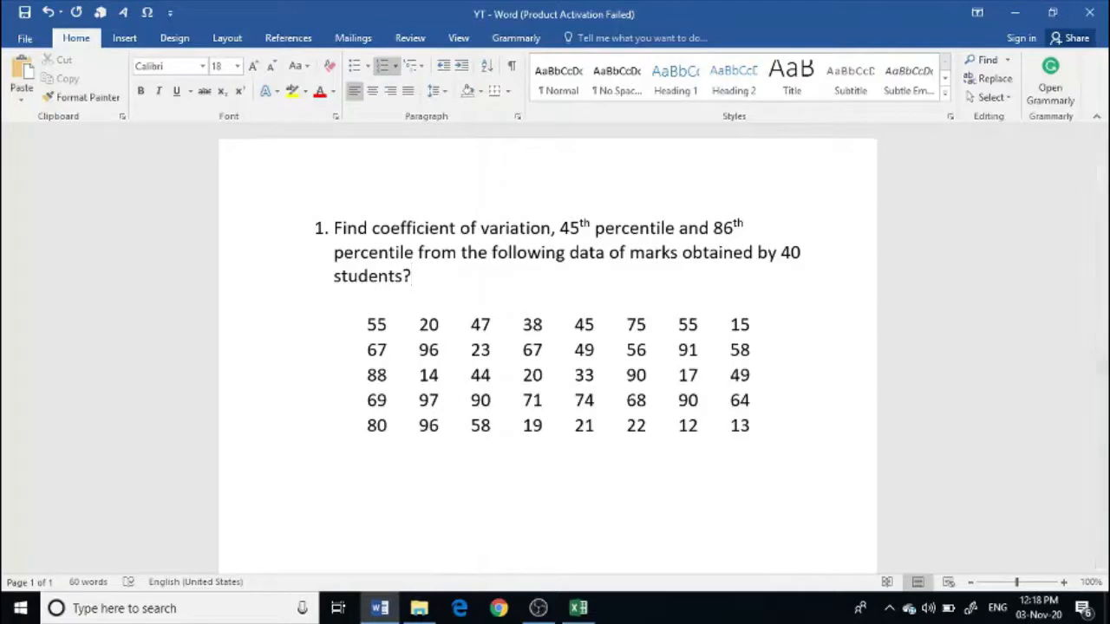
- Switch to the "yt video" Excel workbook and label cell K3 "CV" for the coefficient of variation
left_click(578, 611)
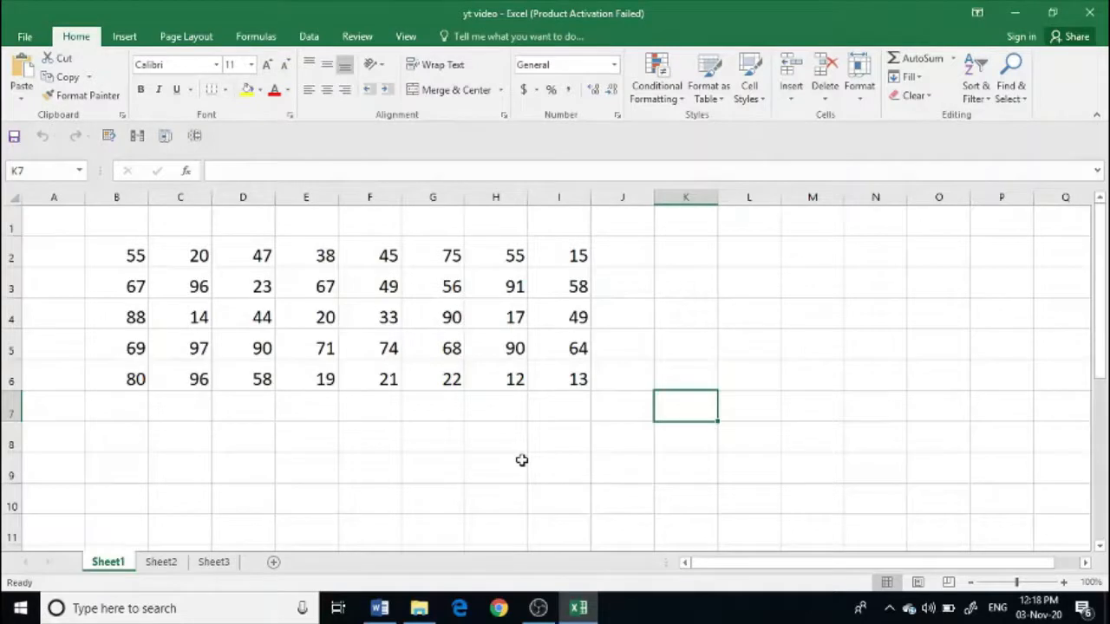
left_click(685, 277)
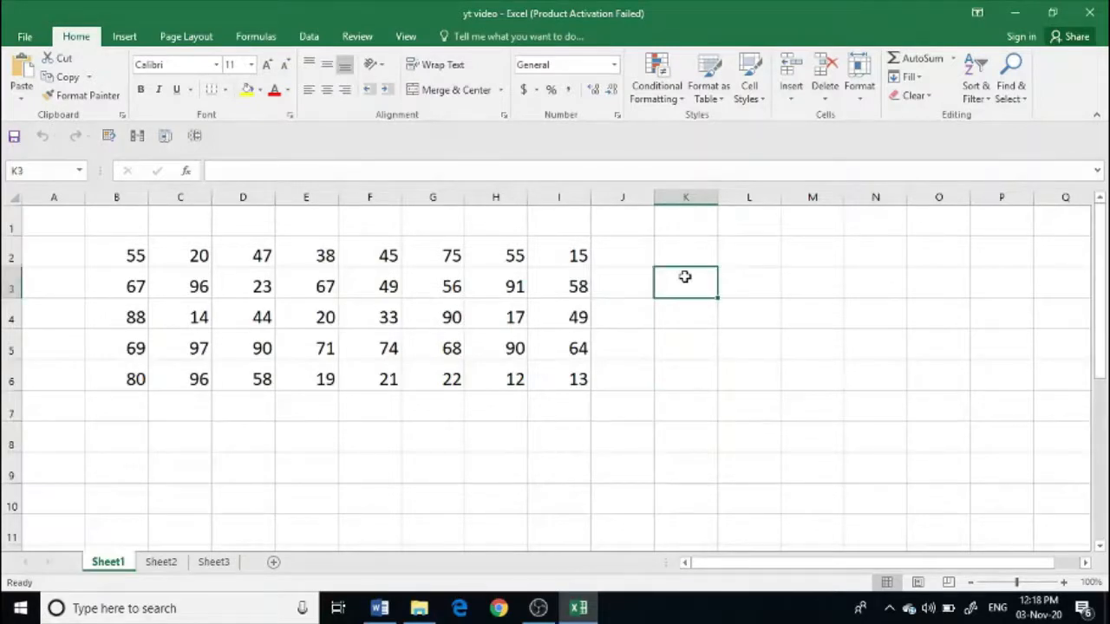
type("CV")
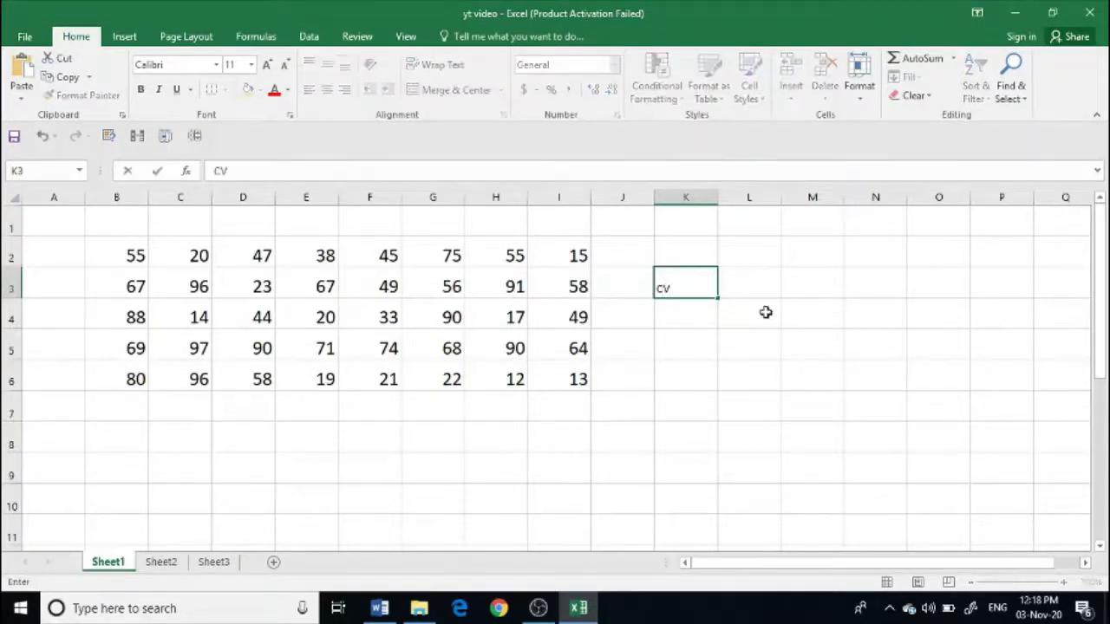
- Write the coefficient of variation formula as the text "(SD/Mean)*100" in cell L3
left_click(775, 298)
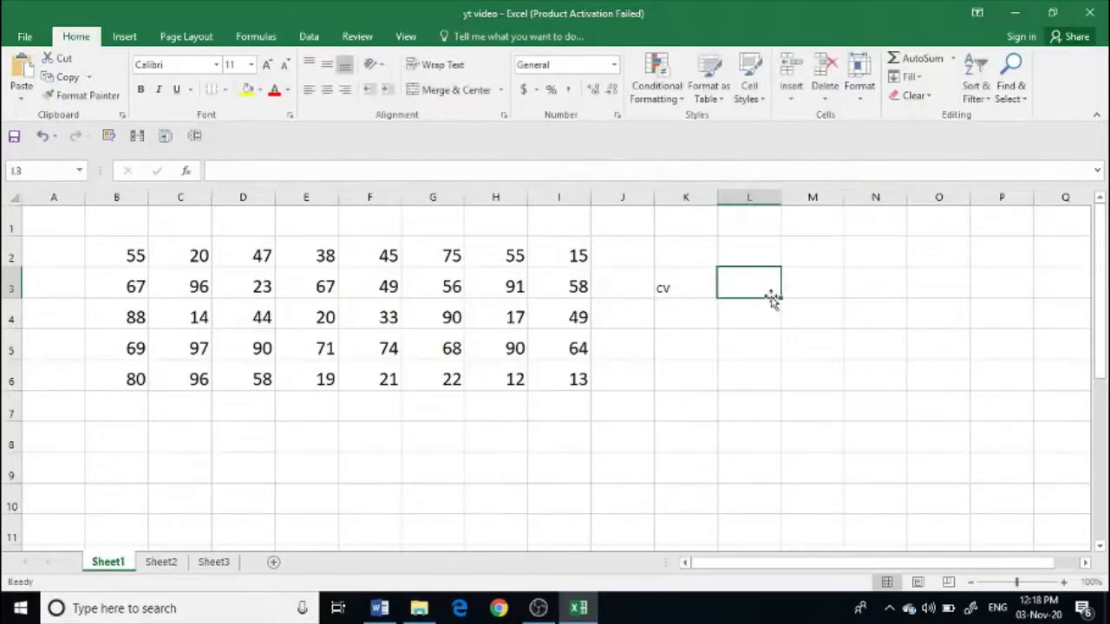
type("SD")
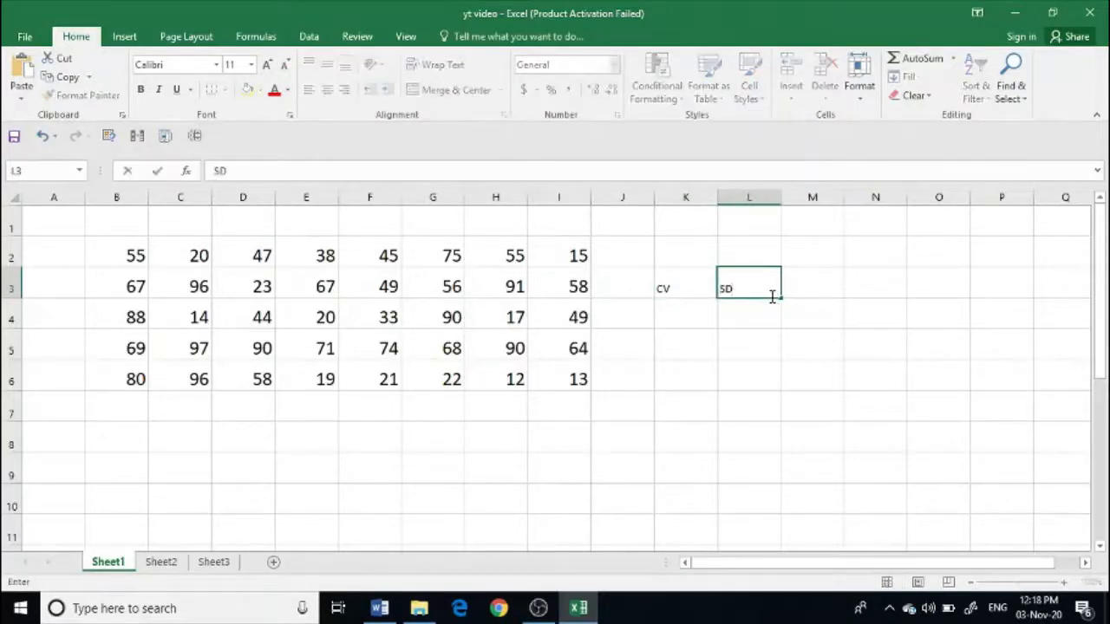
type("/Mean)")
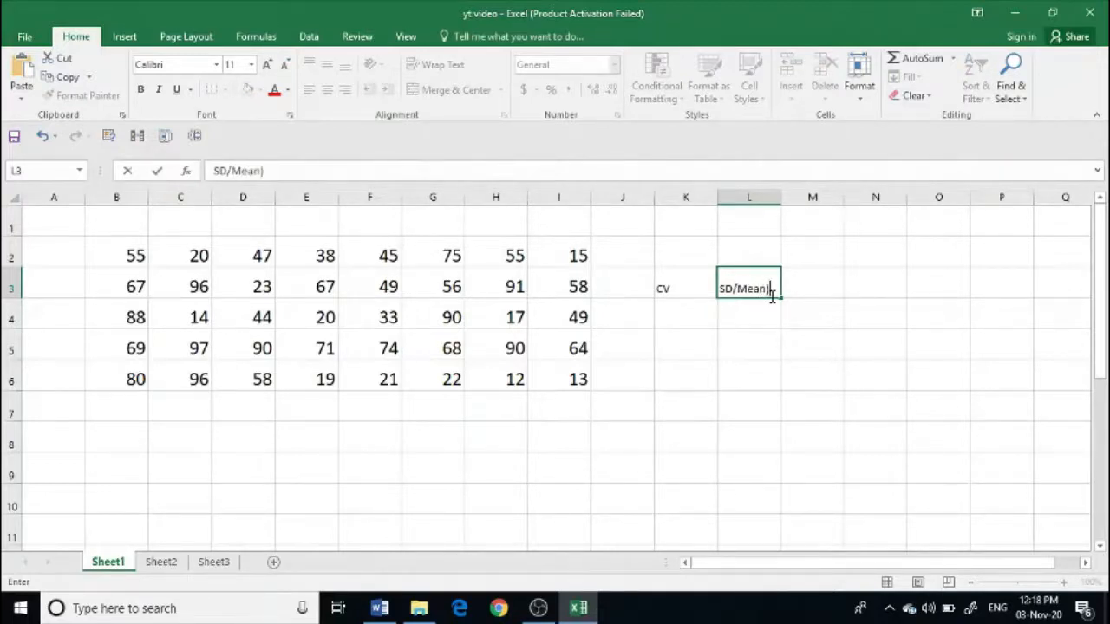
left_click(720, 289)
type("(")
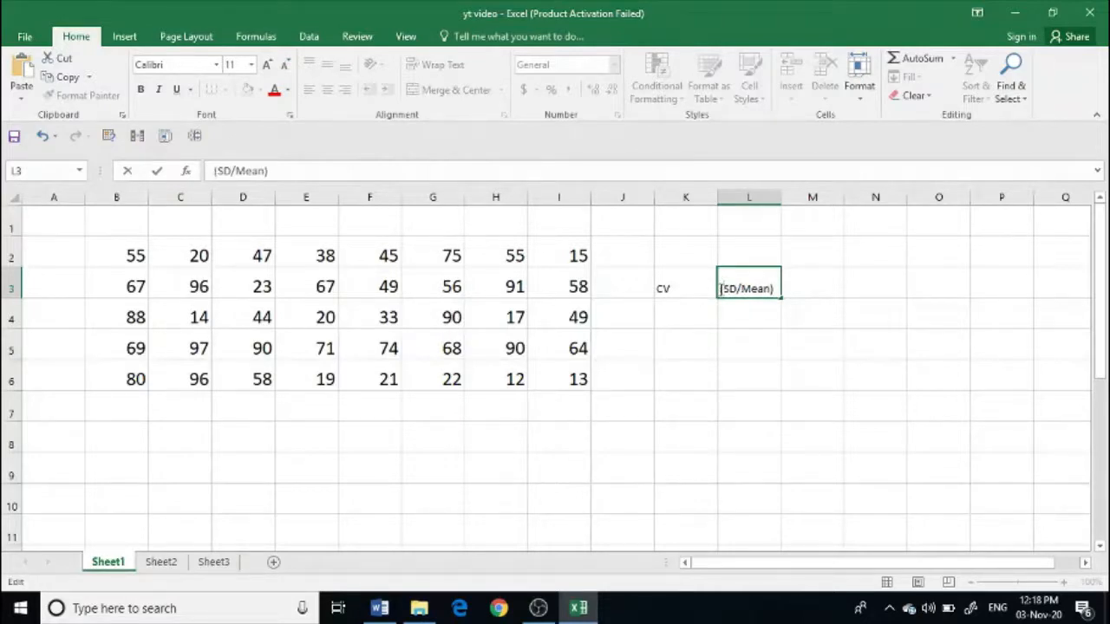
left_click(777, 290)
type("*100")
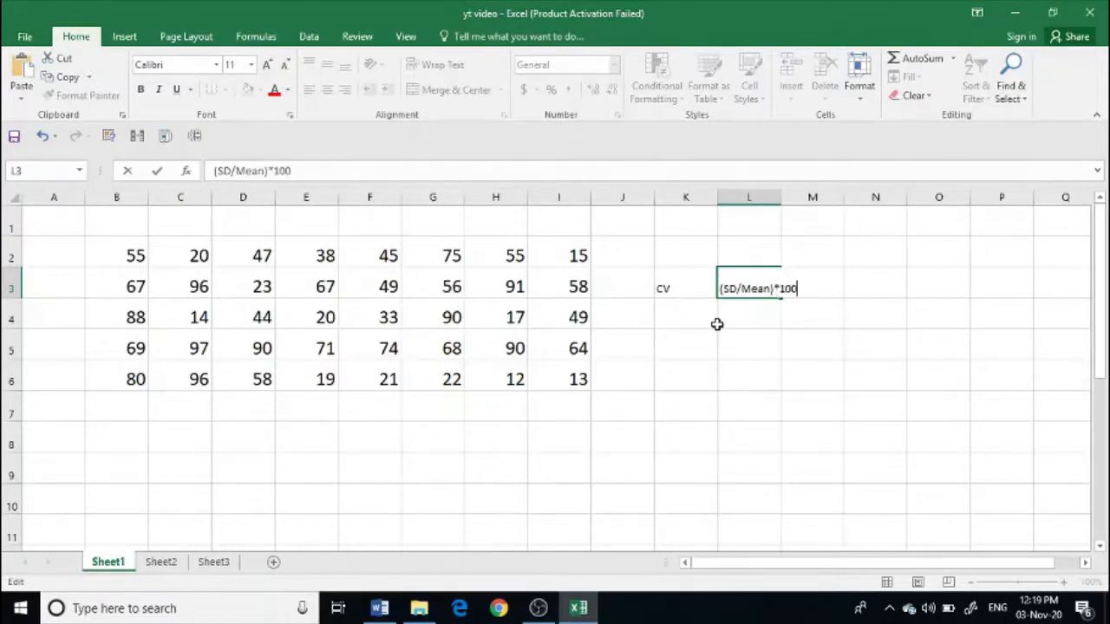
- Label cell K5 "SD" for the standard deviation and select cell L5 beside it
left_click(674, 344)
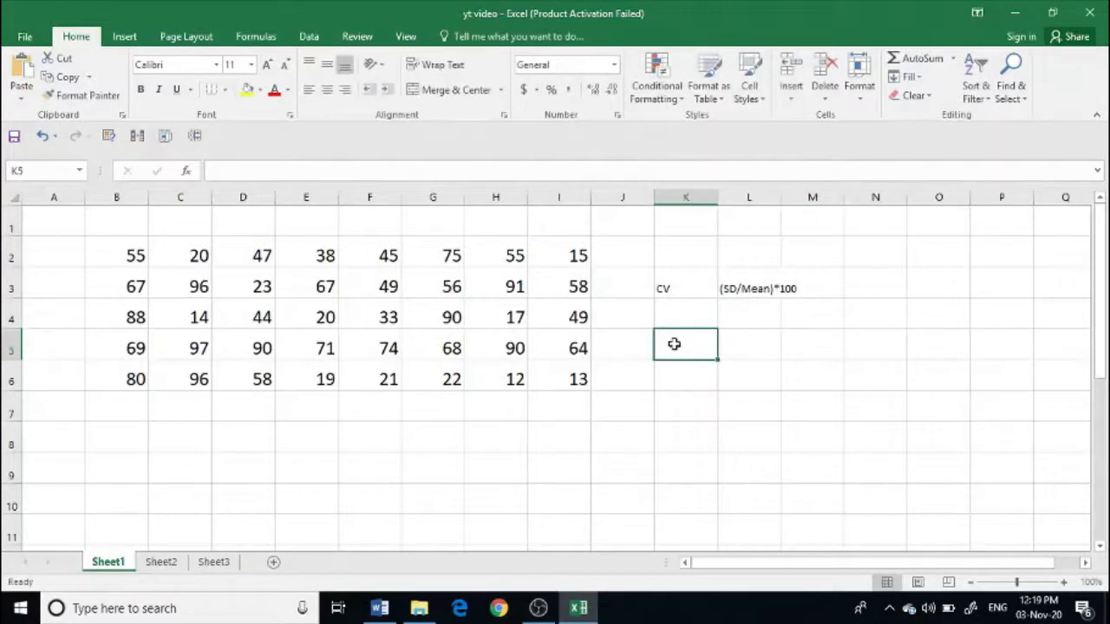
type("SD")
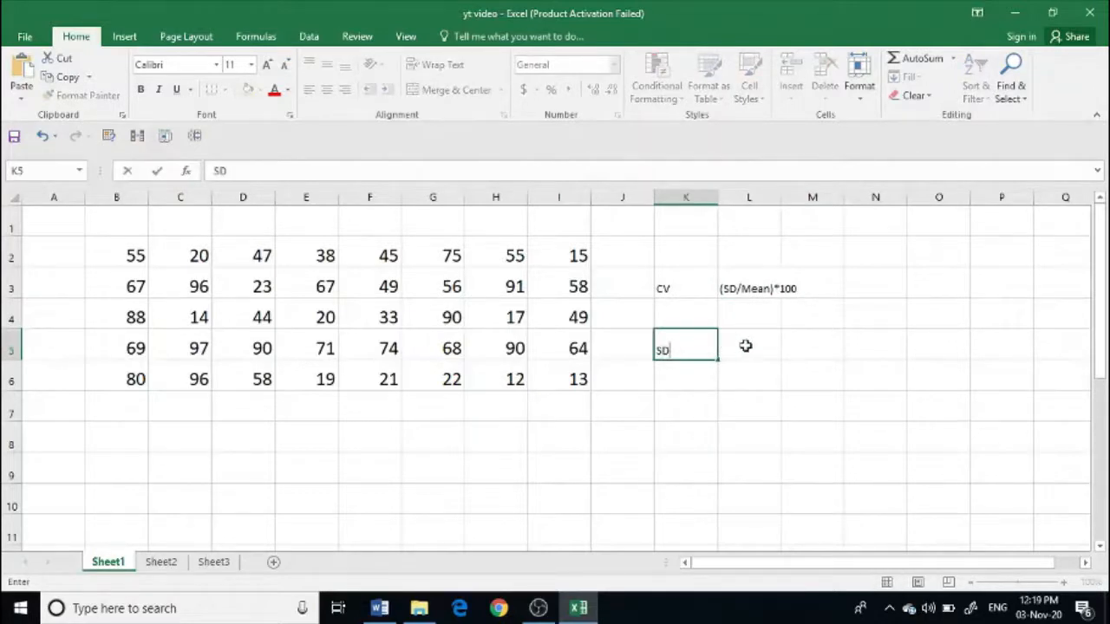
left_click(746, 346)
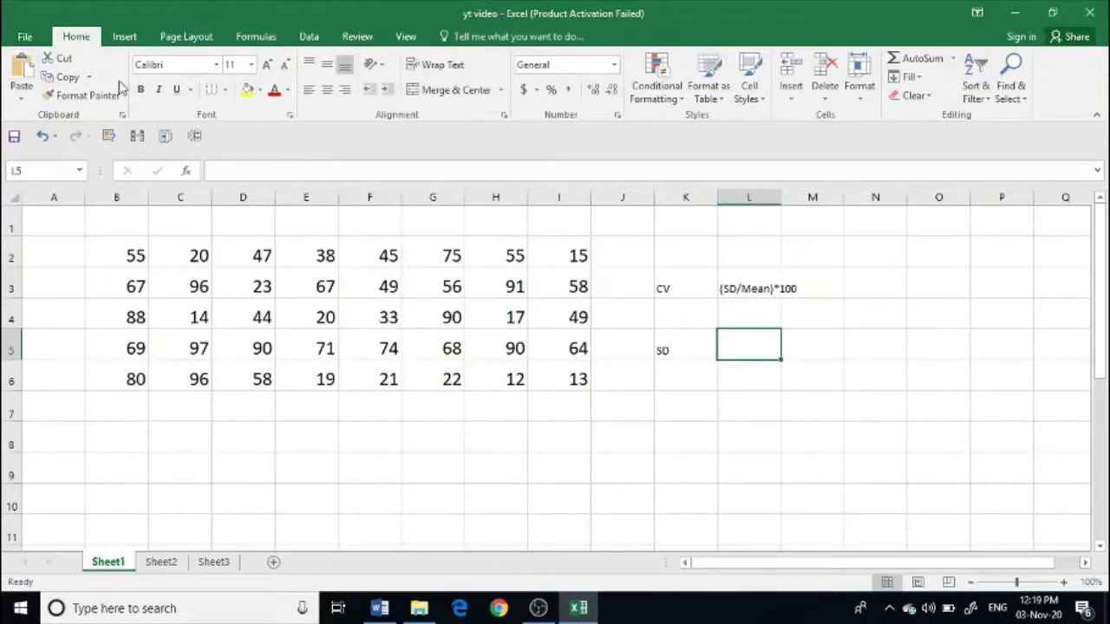
- Insert the STDEV.P function from the Statistical category into cell L5
left_click(254, 36)
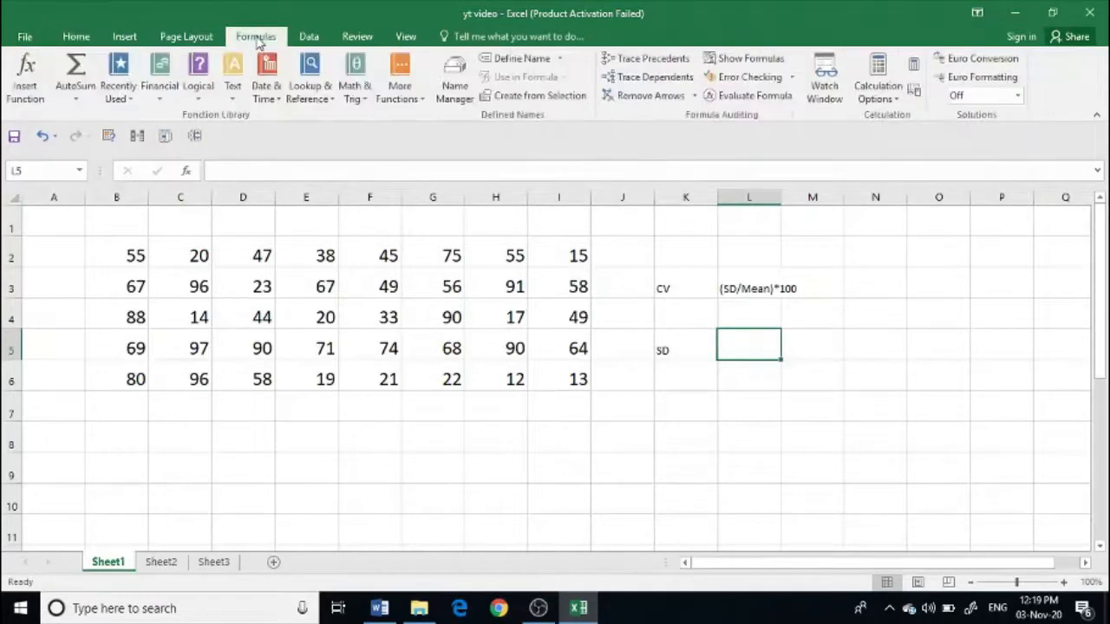
left_click(38, 80)
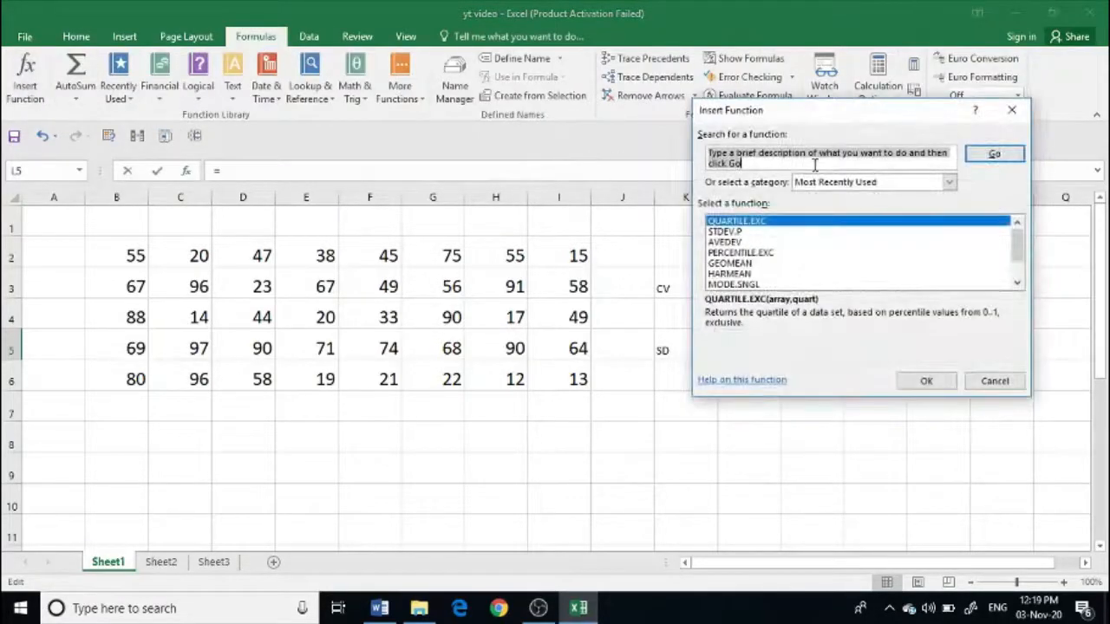
left_click(950, 183)
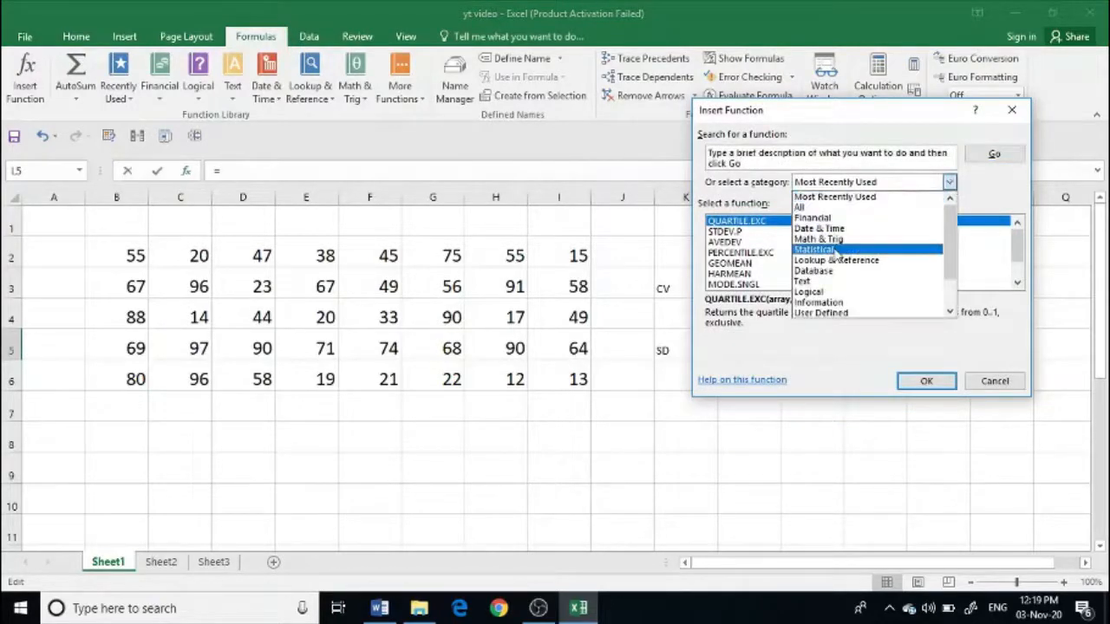
left_click(835, 251)
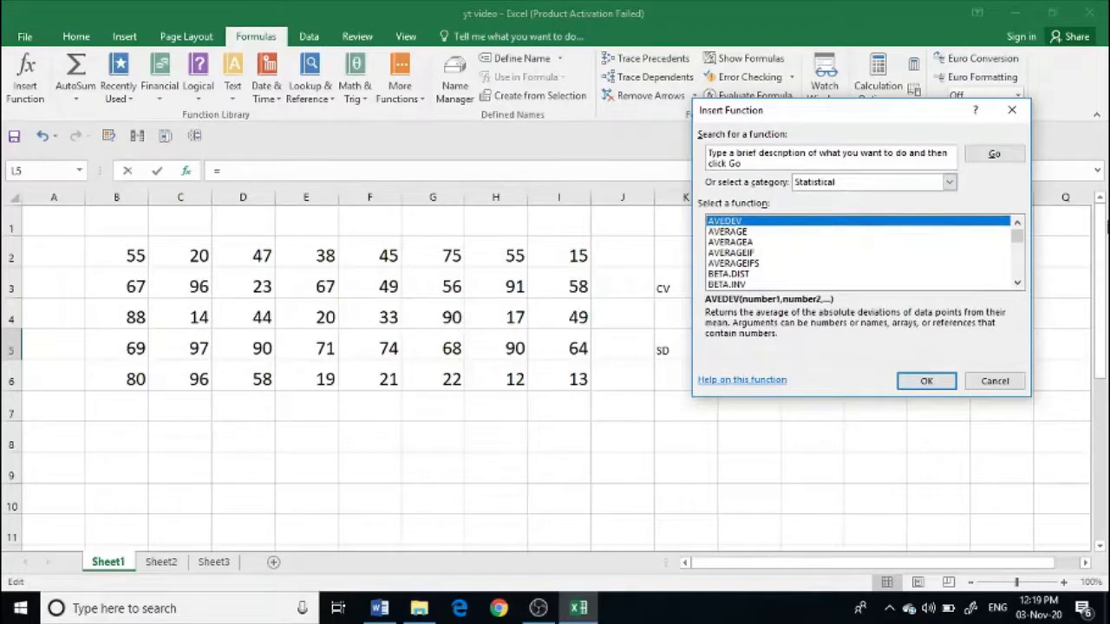
left_click_drag(1015, 232, 1025, 269)
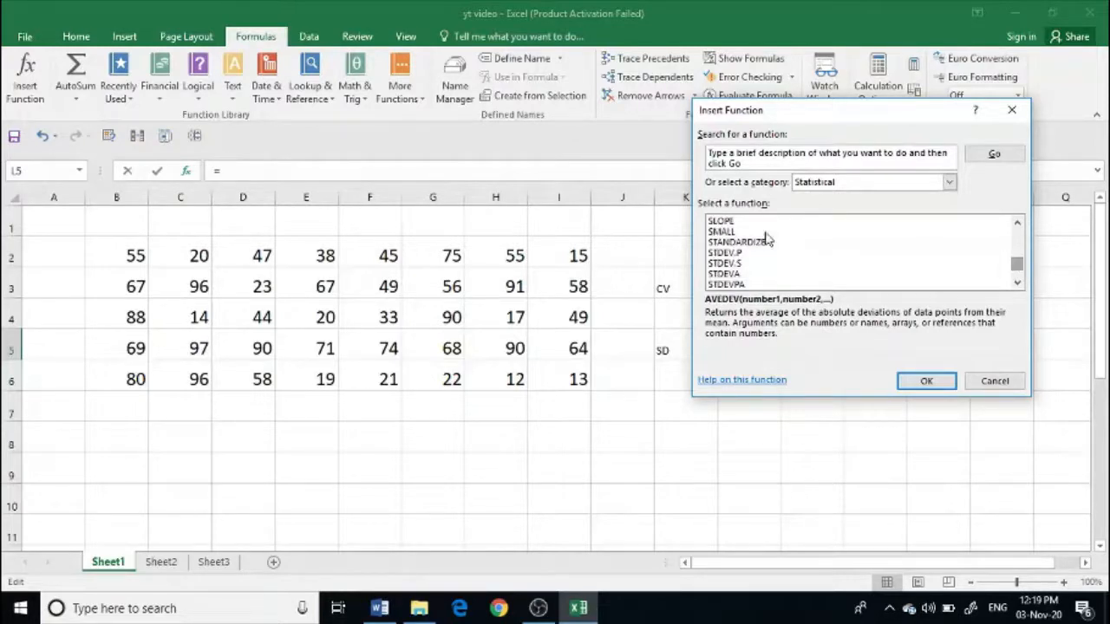
left_click(725, 253)
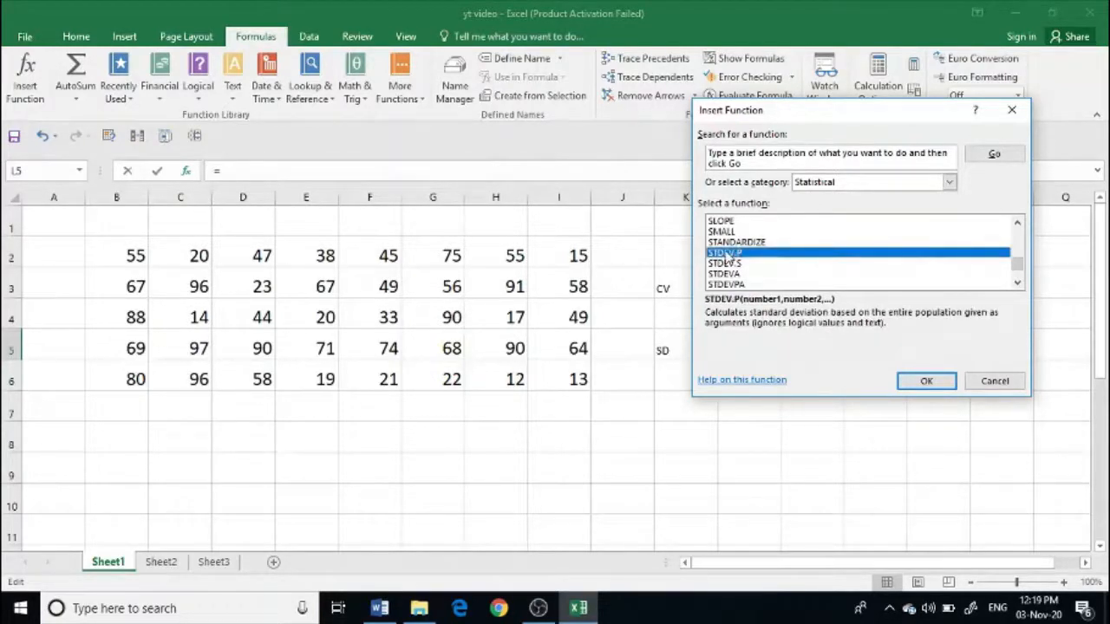
left_click(925, 381)
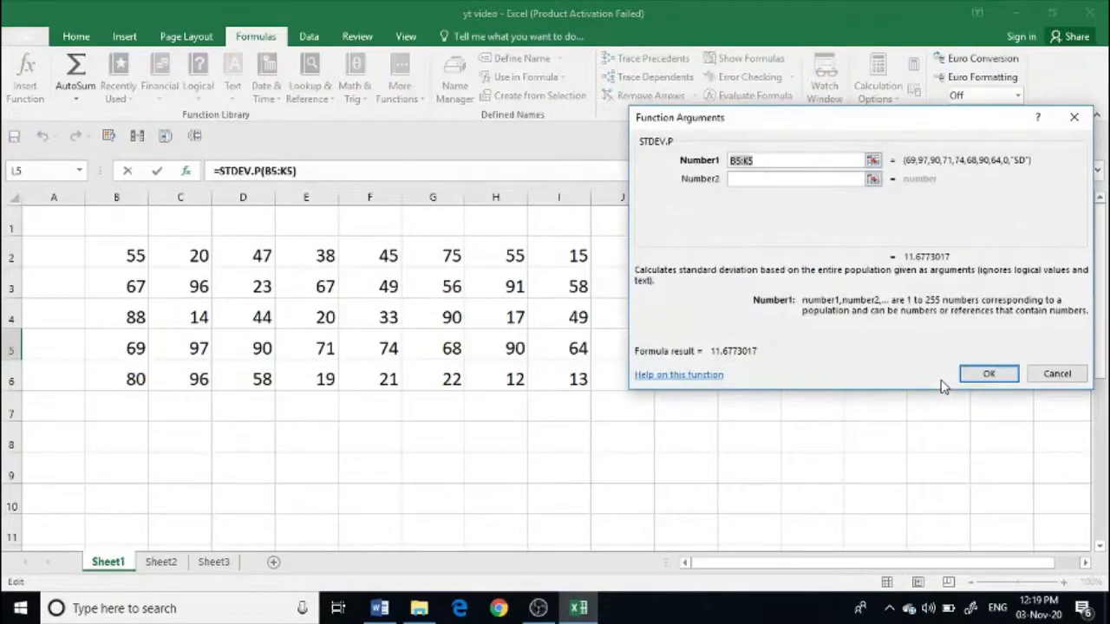
- Set the STDEV.P range to all the marks in B2:I6 and confirm the function in cell L5
key("BackSpace")
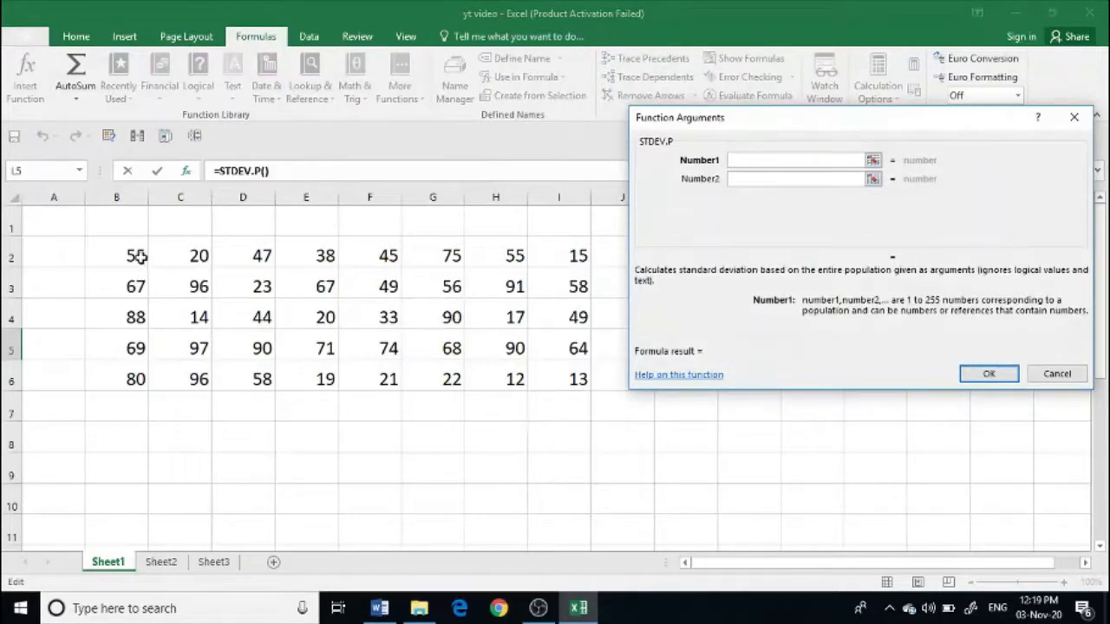
left_click_drag(124, 252, 450, 348)
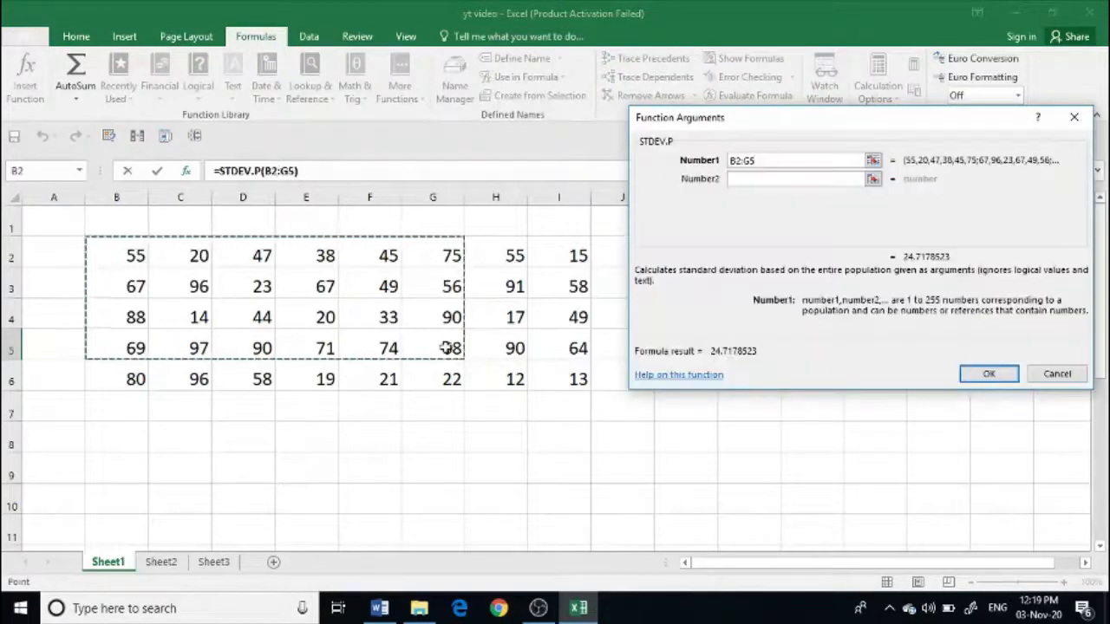
key("shift+Right")
key("shift+Right")
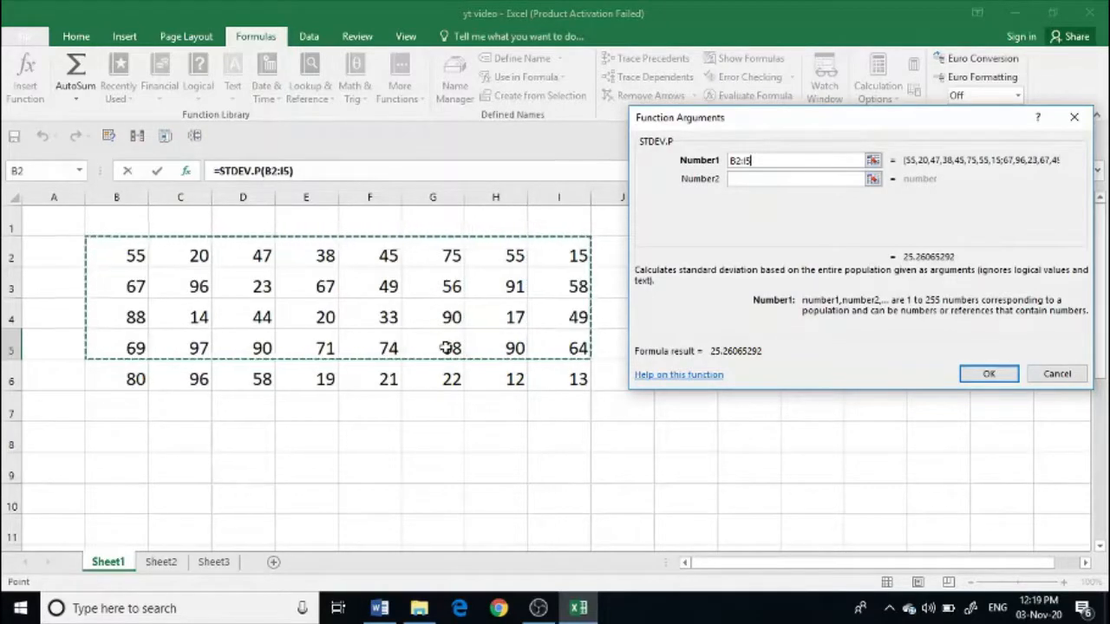
key("shift+Down")
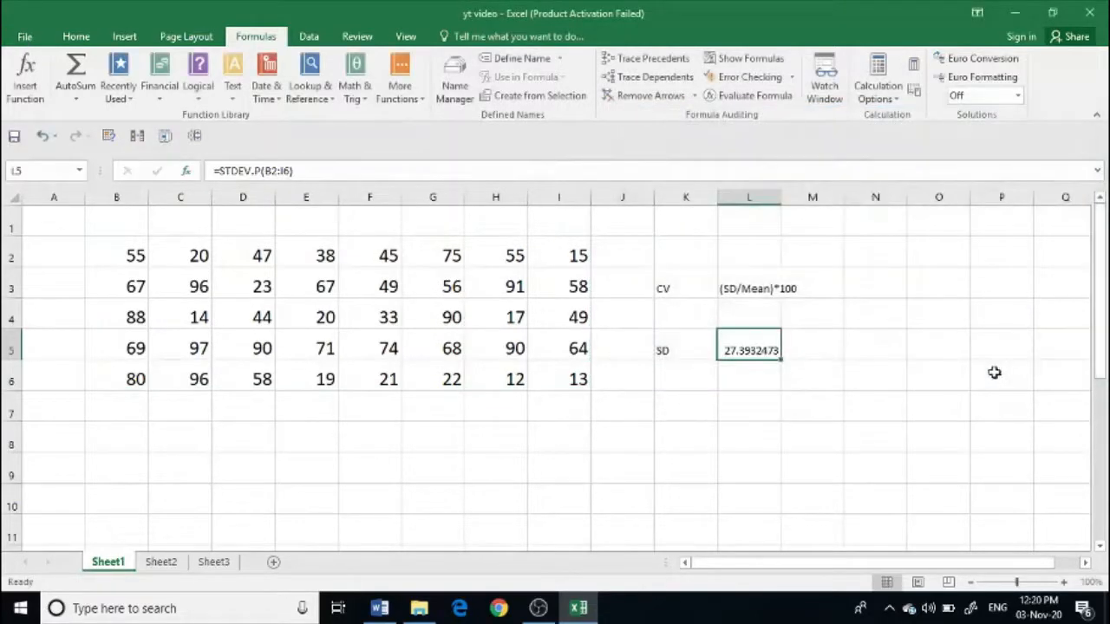
- Label cell K6 "Mean" and select cell L6 beside it
left_click(682, 383)
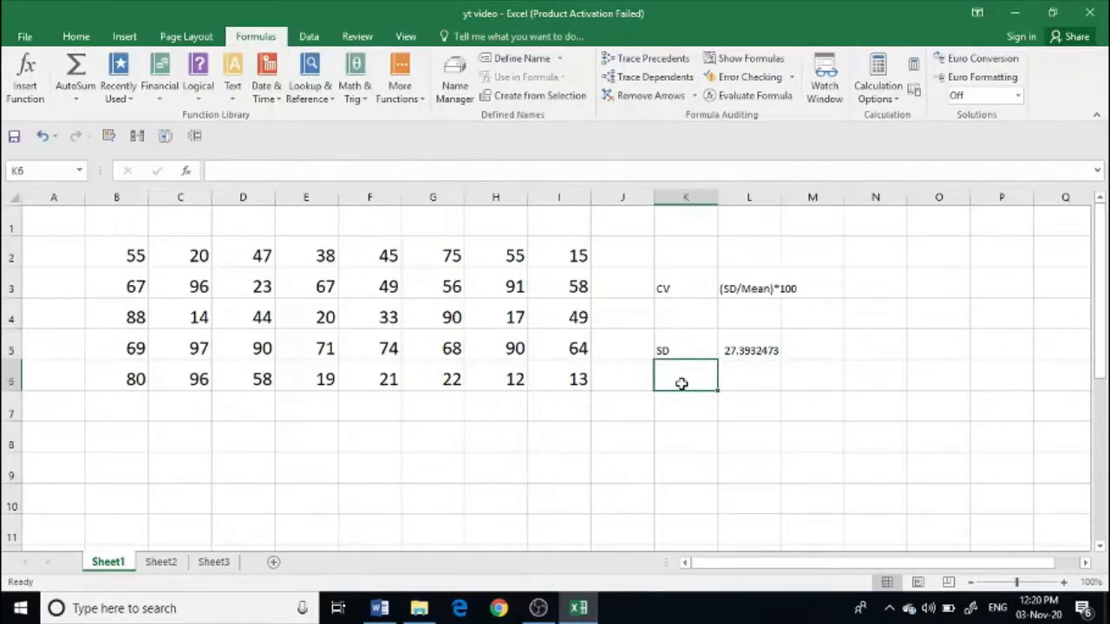
type("Mean")
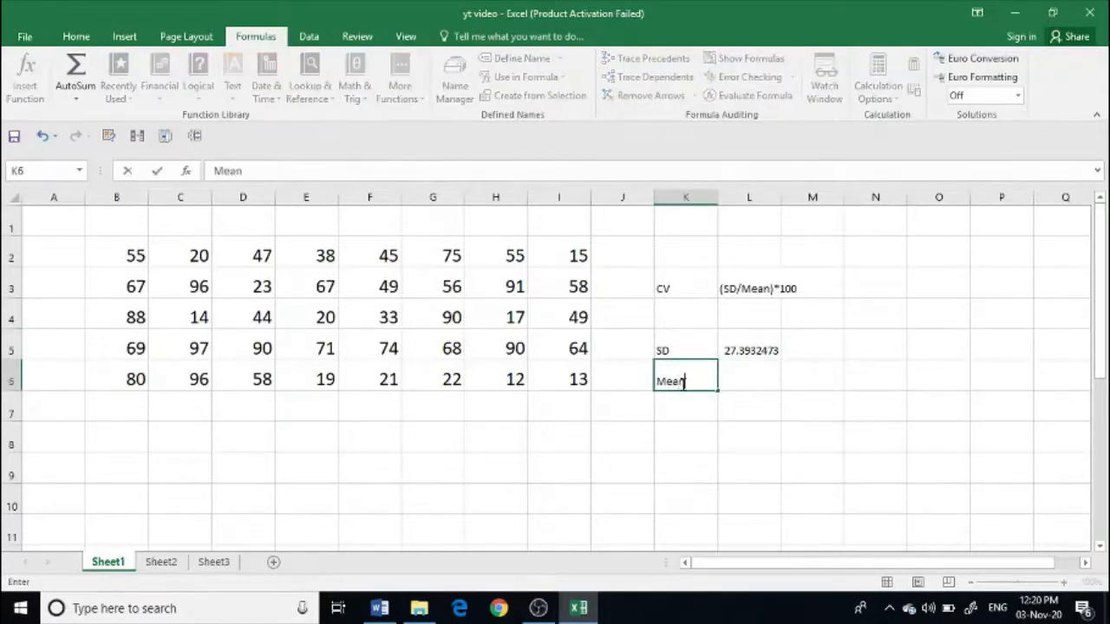
left_click(743, 382)
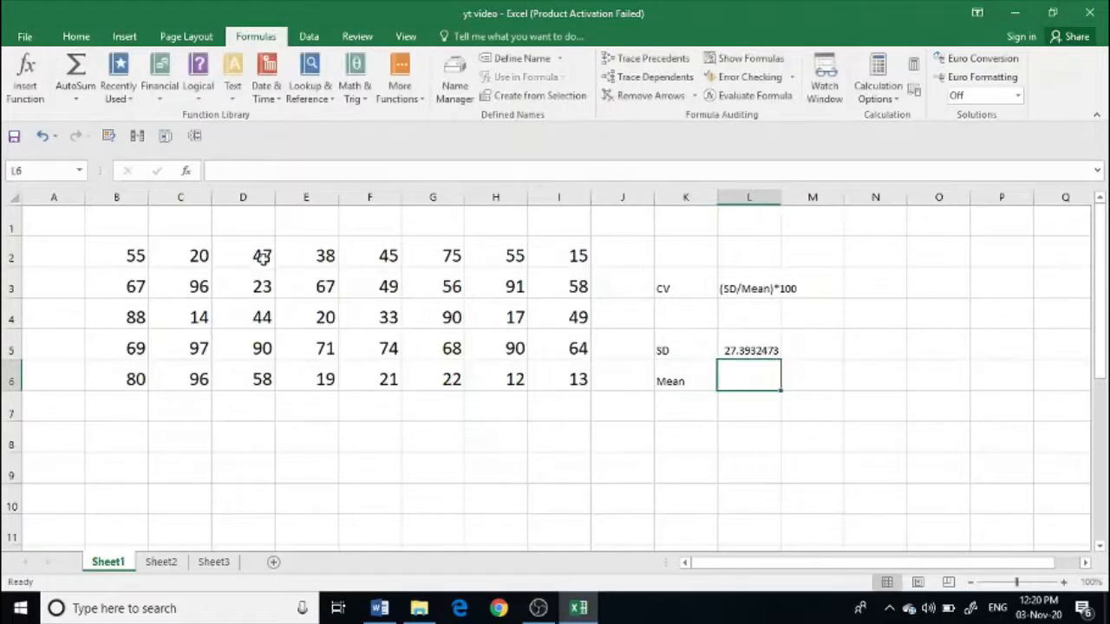
- Calculate the mean of the marks in cell L6 with the statistical AVERAGE function over B2:I6
left_click(25, 76)
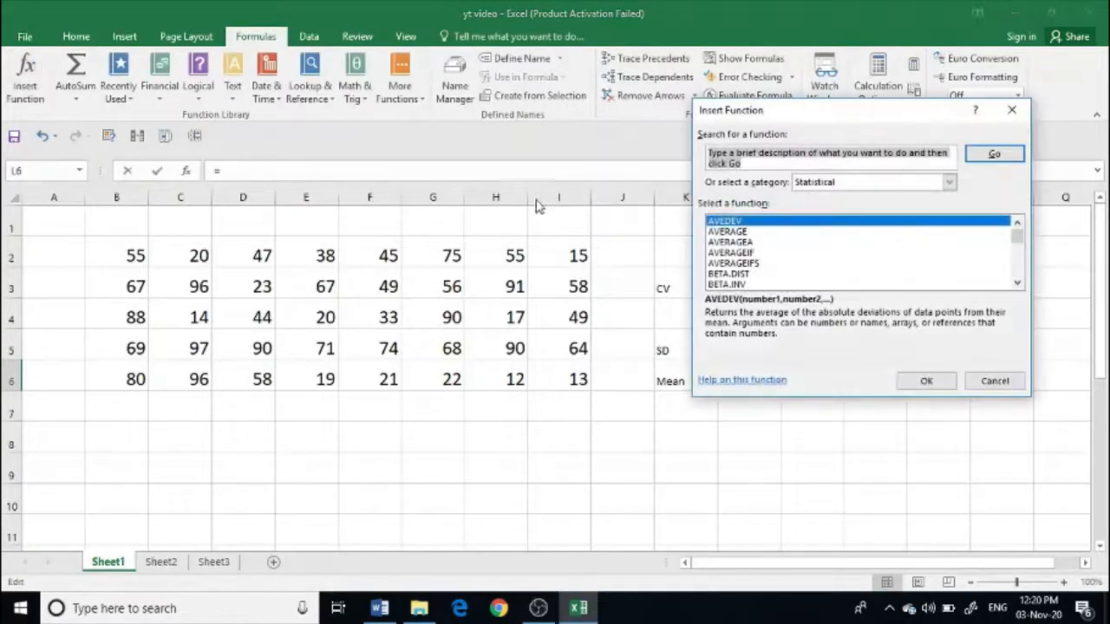
left_click(716, 233)
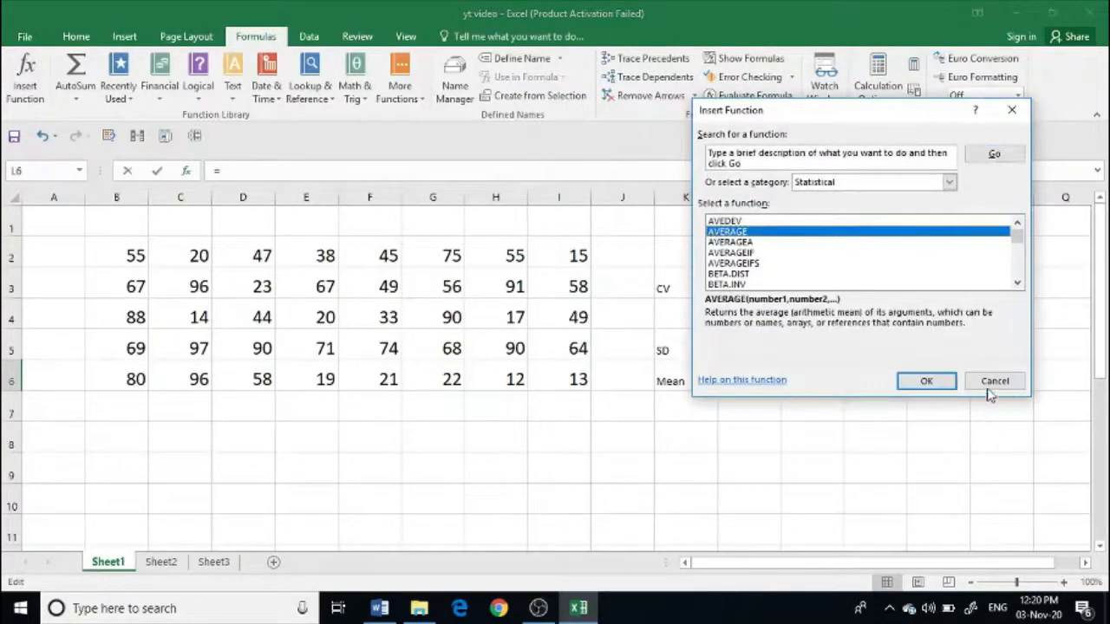
left_click(925, 380)
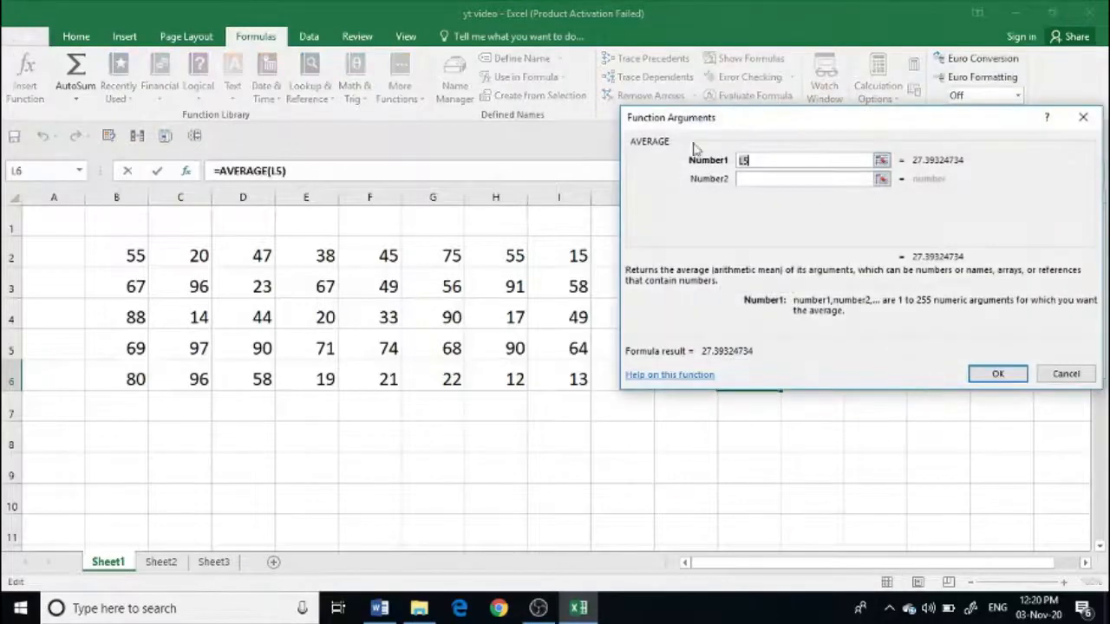
left_click_drag(130, 251, 546, 355)
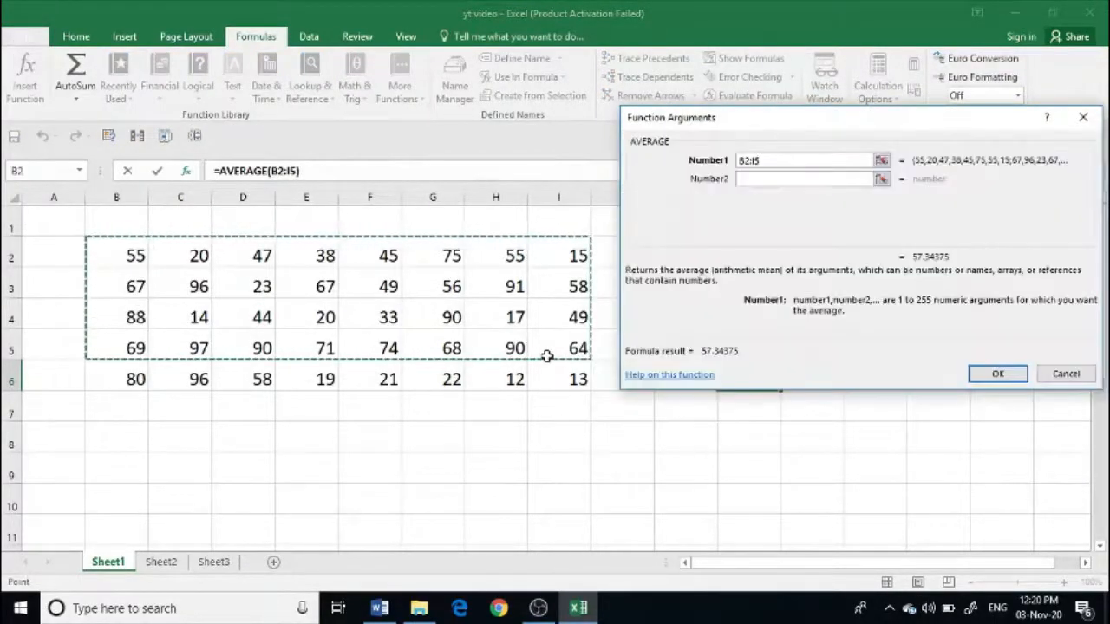
key("shift+Down")
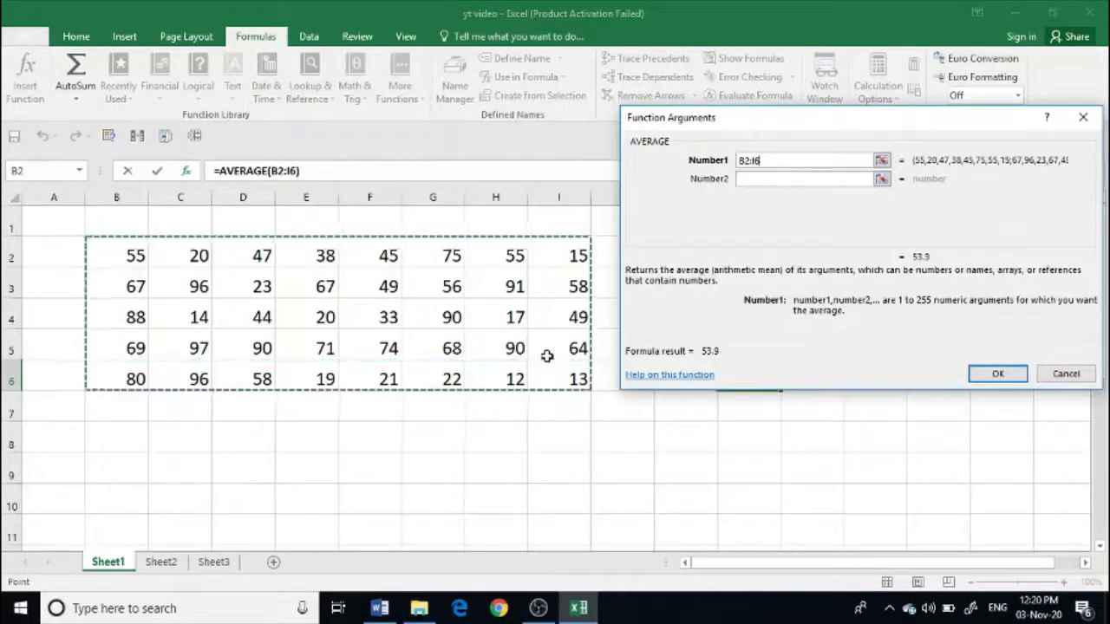
left_click(995, 373)
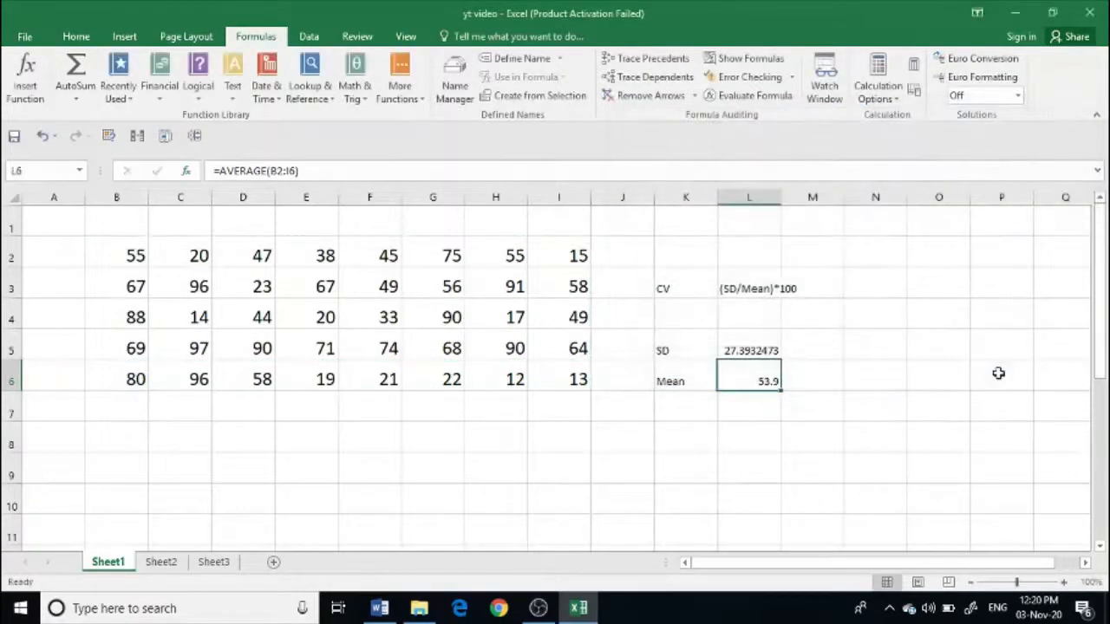
- Calculate the coefficient of variation in cell N3 with the formula =(L5/L6)*100
left_click(866, 289)
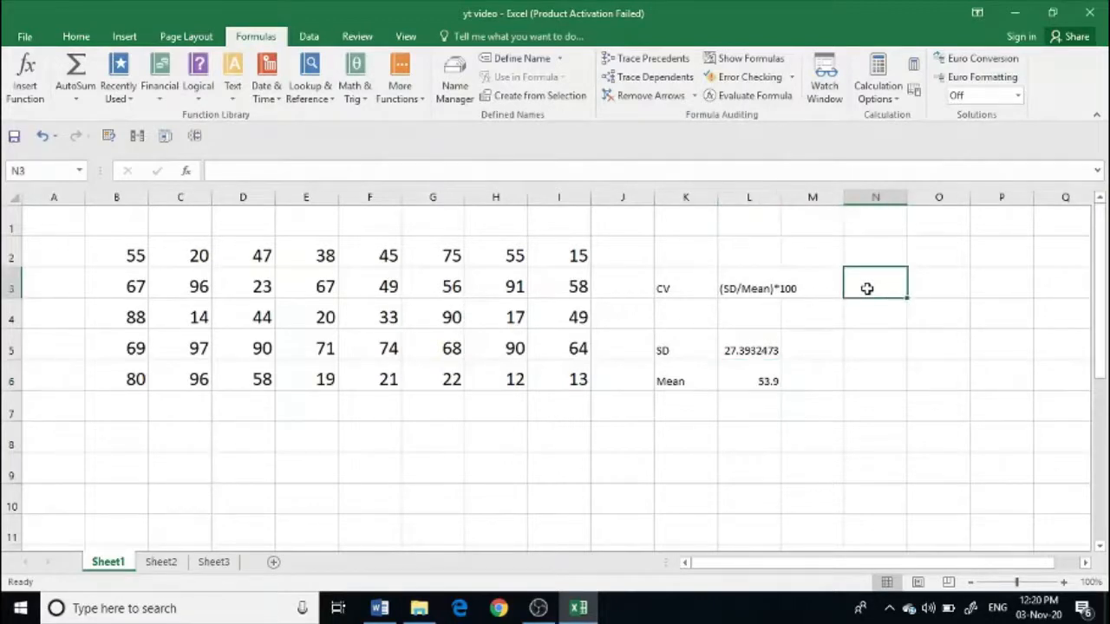
type("=")
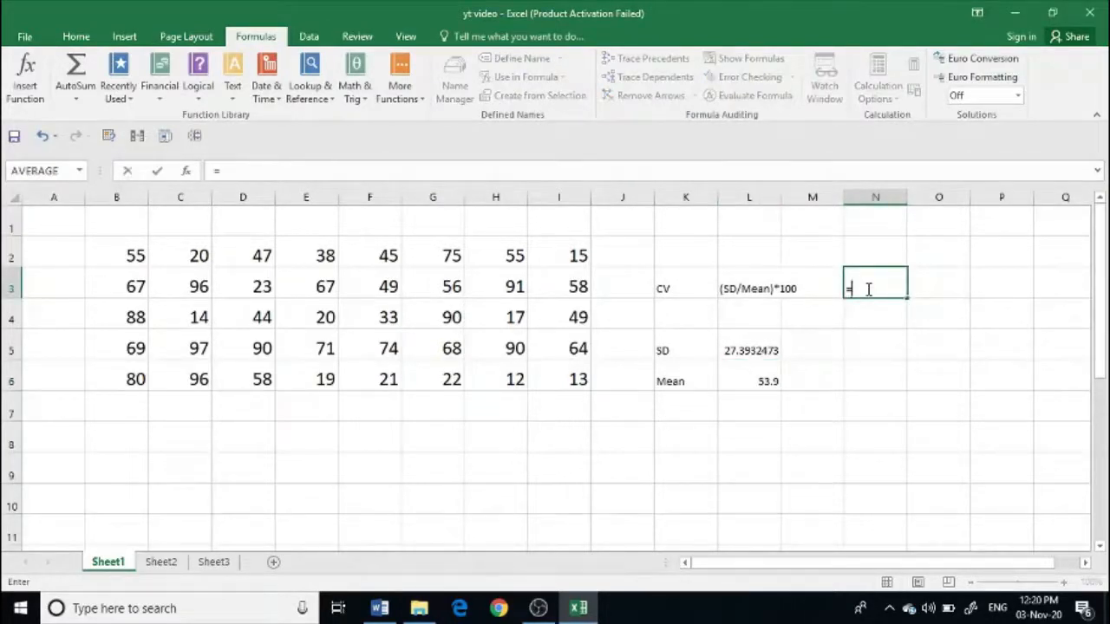
type("(")
left_click(739, 349)
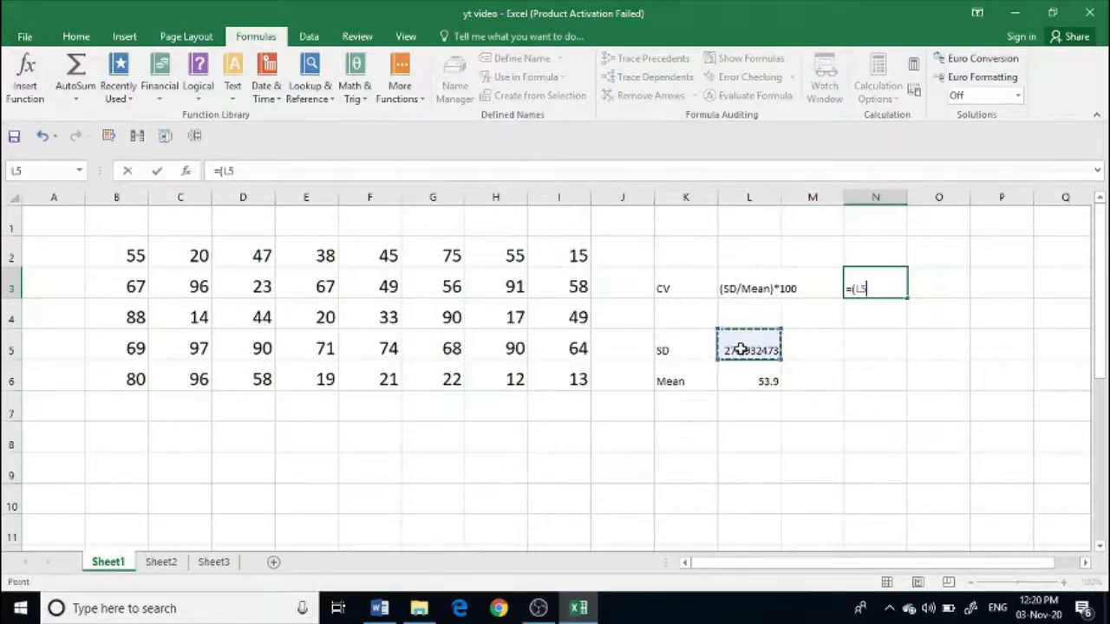
type("/")
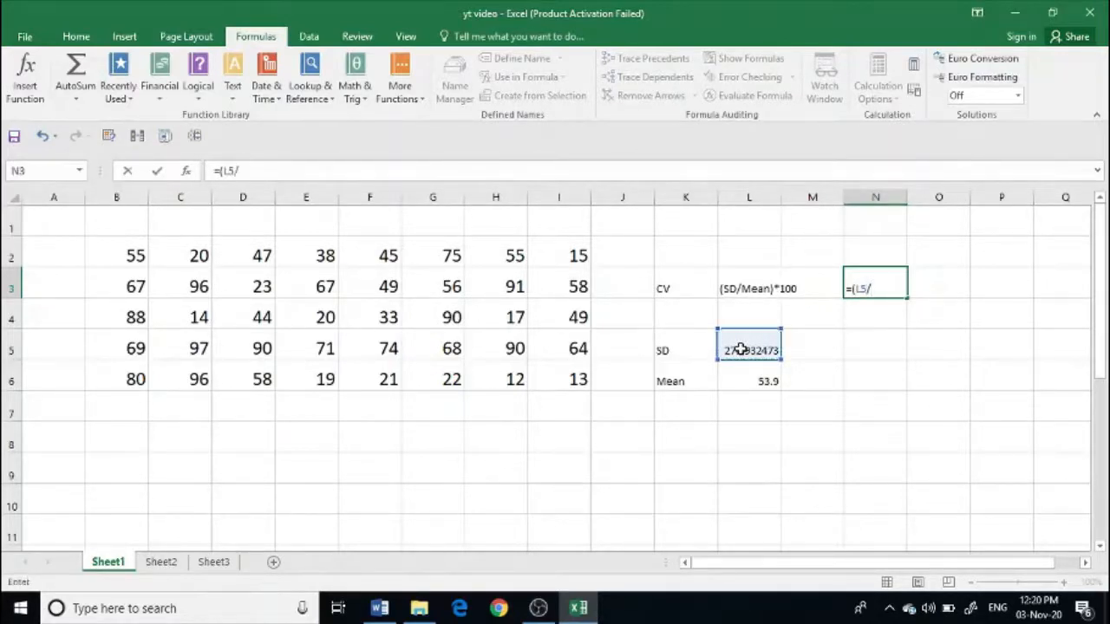
left_click(743, 375)
type(")")
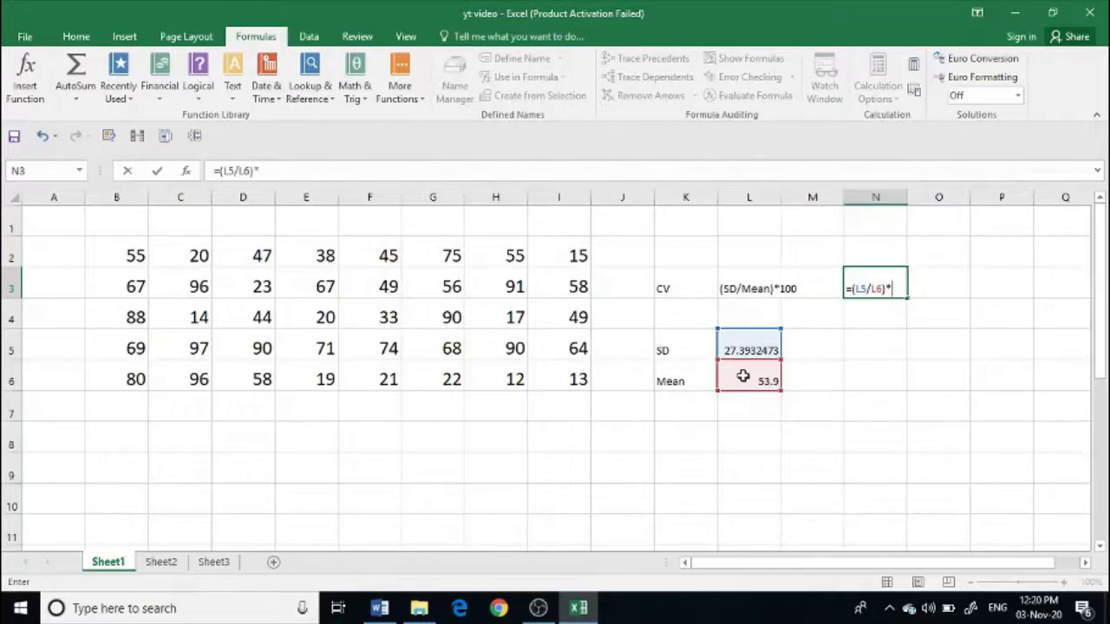
type("*100")
key("Return")
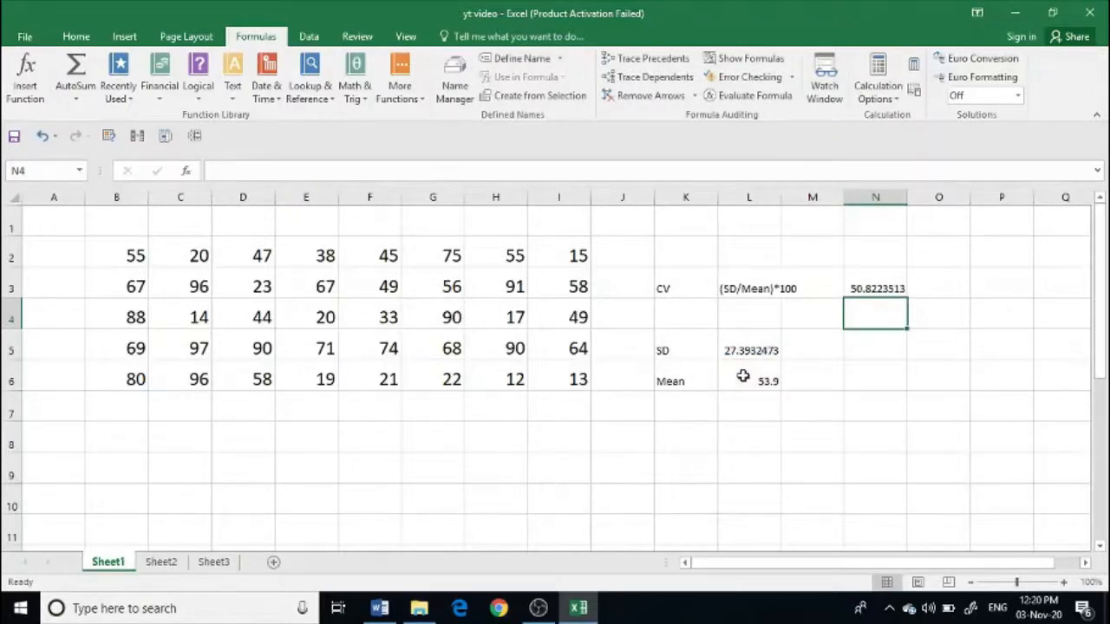
- Check the question in the Word document, and label cell F8 "P45" for the 45th percentile in the Excel workbook
left_click(387, 611)
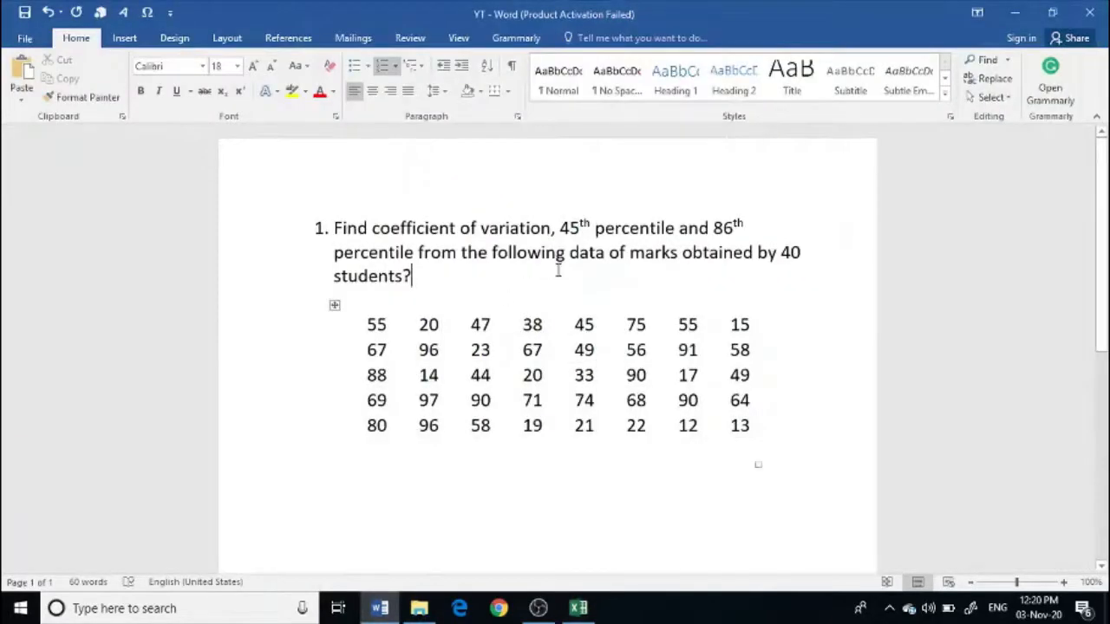
left_click(579, 612)
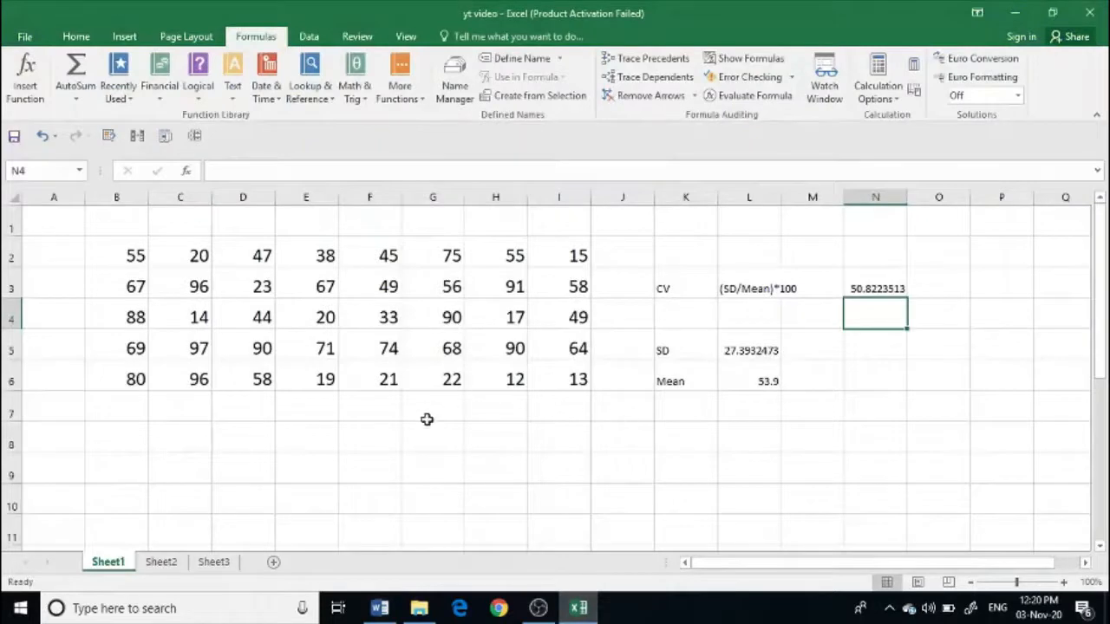
left_click(362, 449)
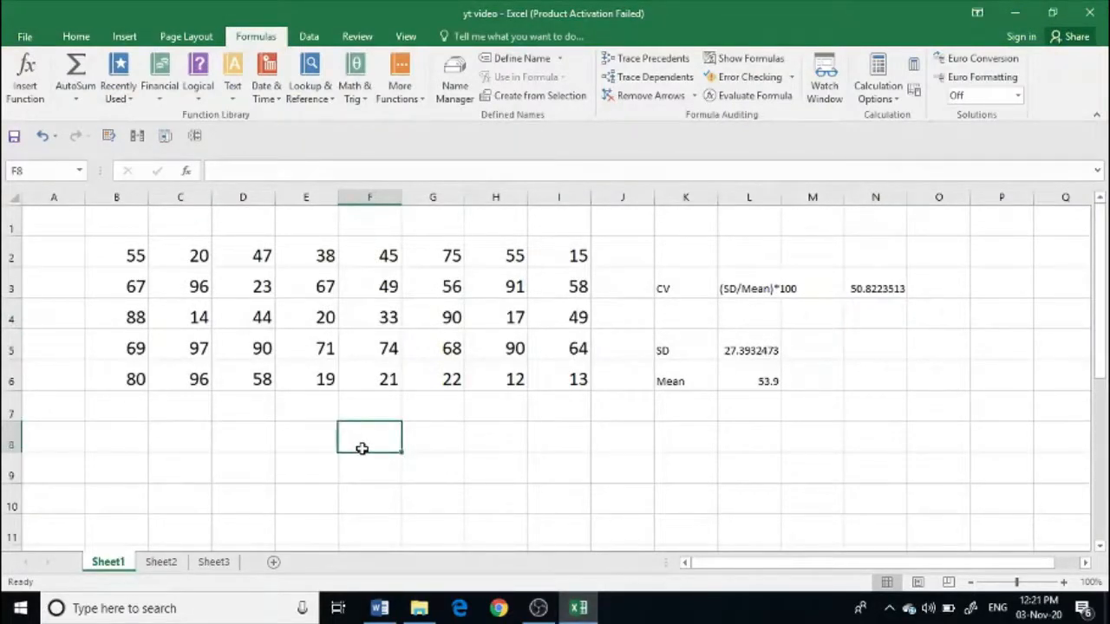
type("P45")
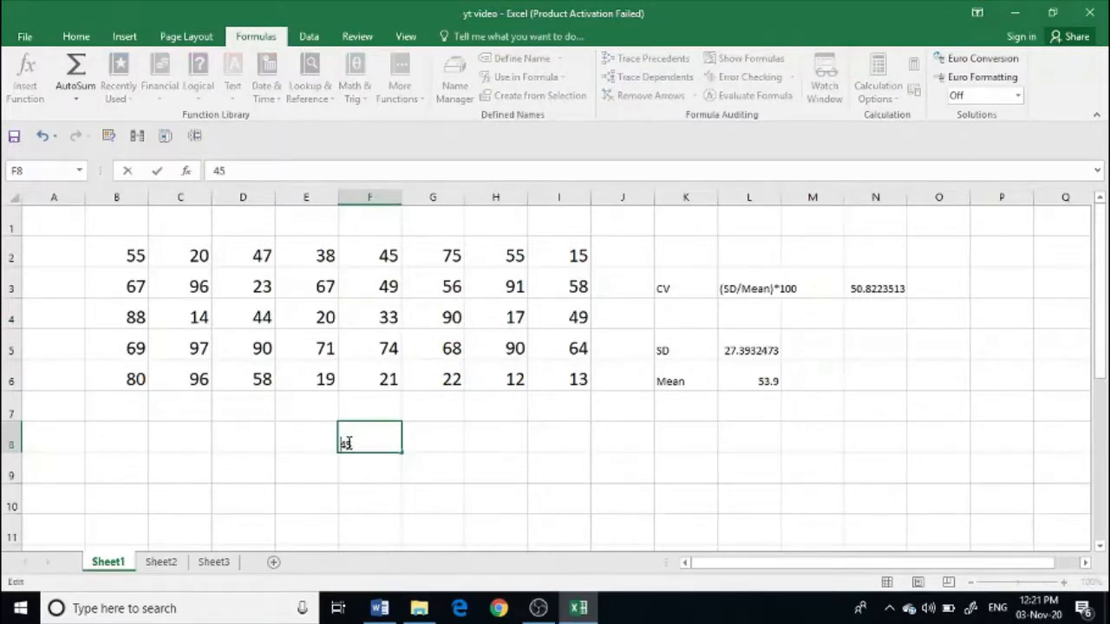
left_click(444, 444)
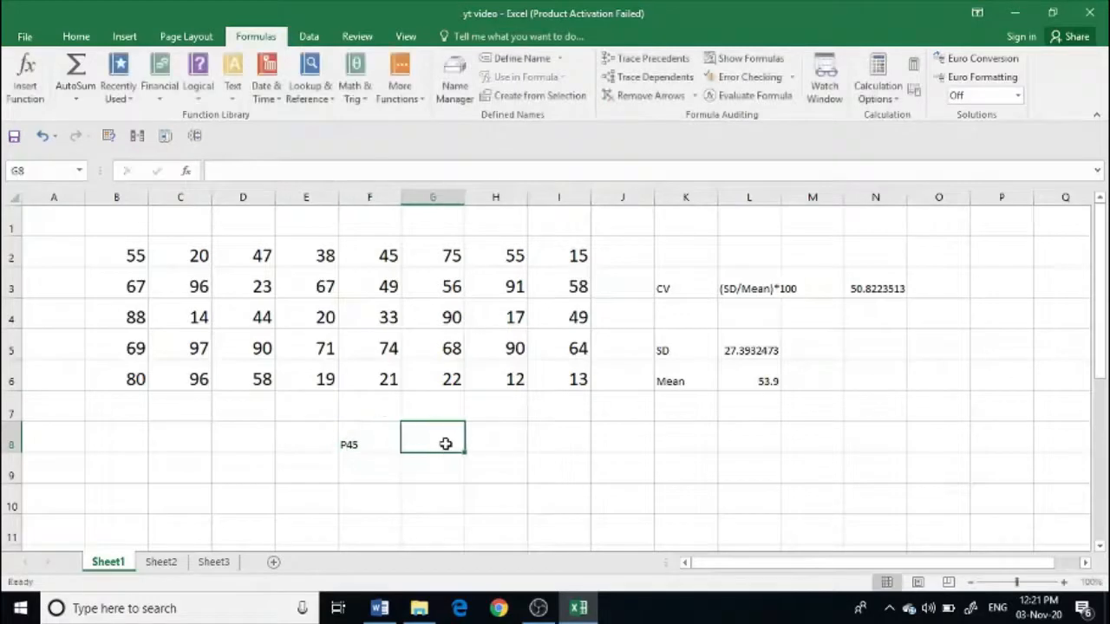
- Insert the PERCENTILE.EXC function from the Statistical category into cell G8
left_click(29, 94)
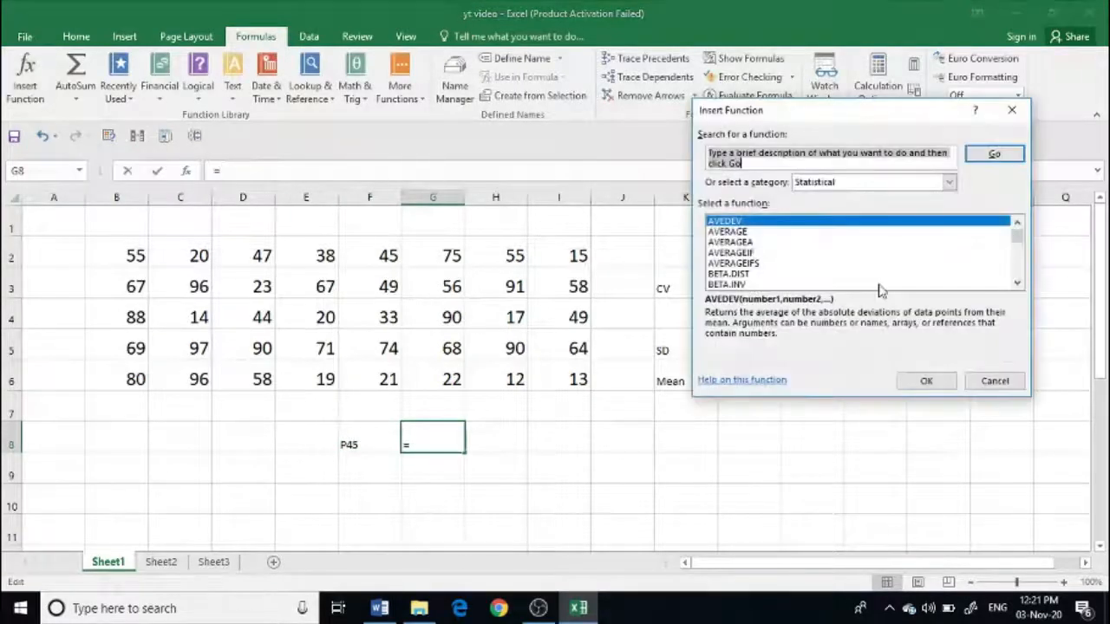
left_click_drag(1020, 236, 1023, 264)
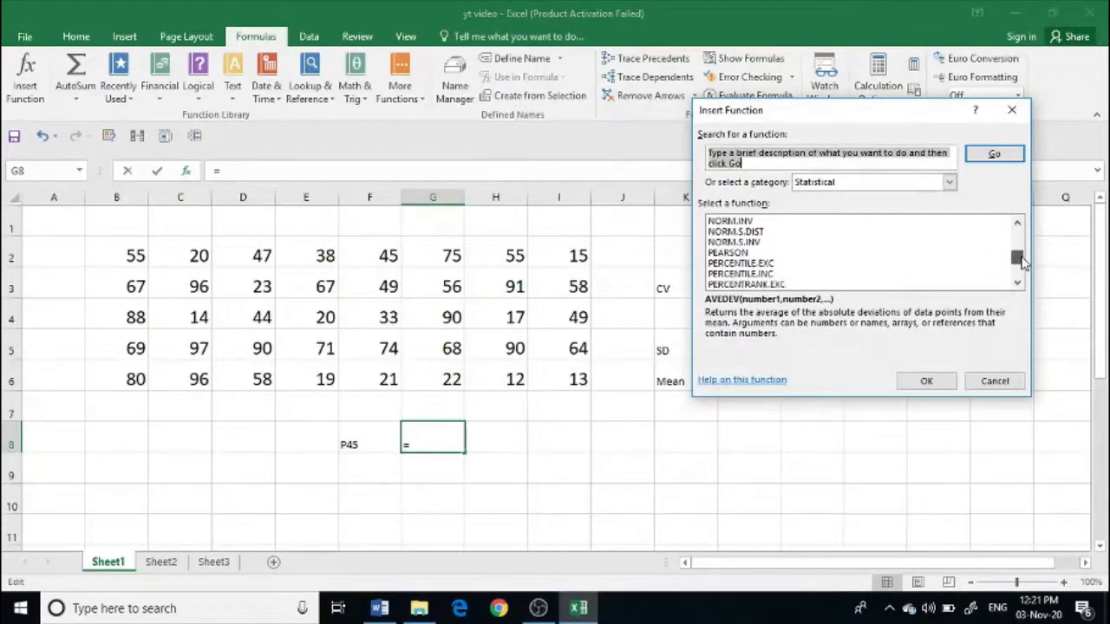
left_click(759, 263)
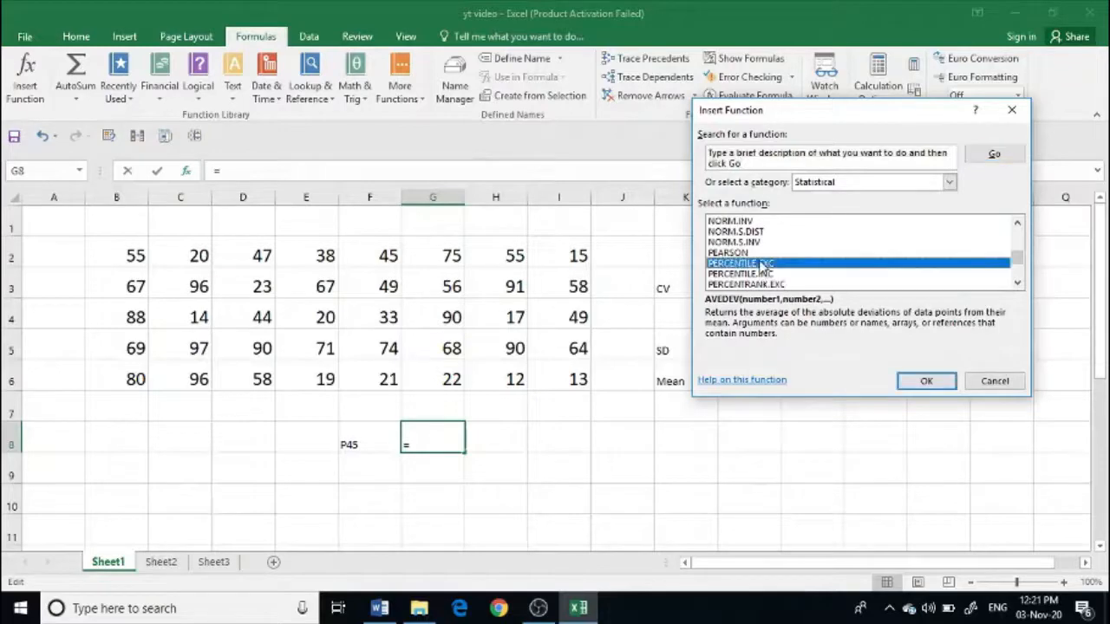
left_click(926, 381)
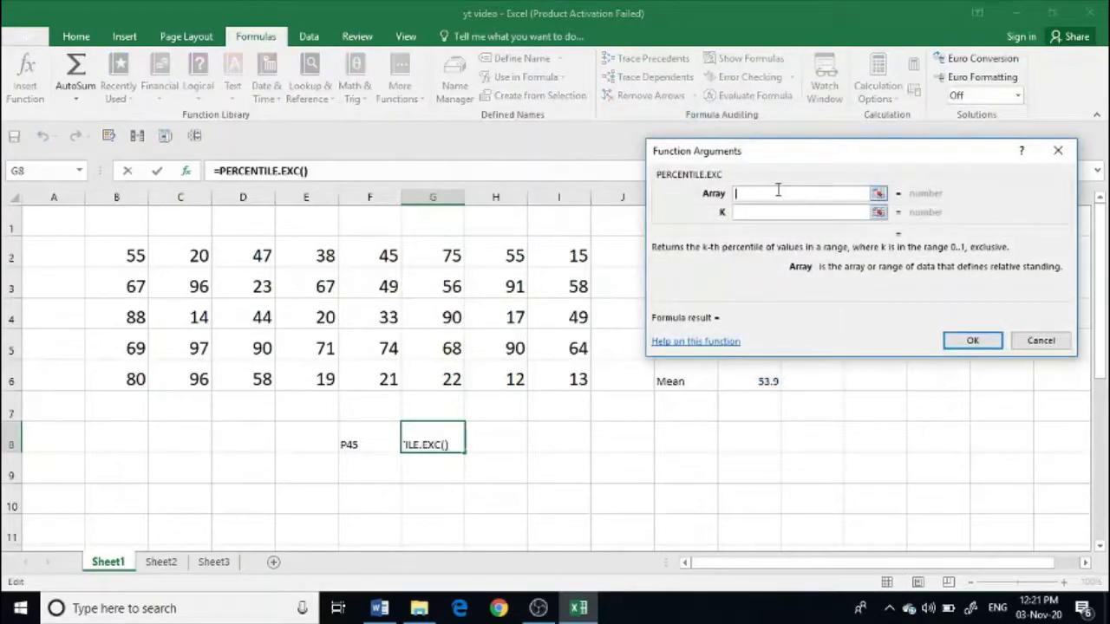
- Set the PERCENTILE.EXC array to B2:I6 and K to .45, and confirm the function
left_click_drag(117, 258, 425, 385)
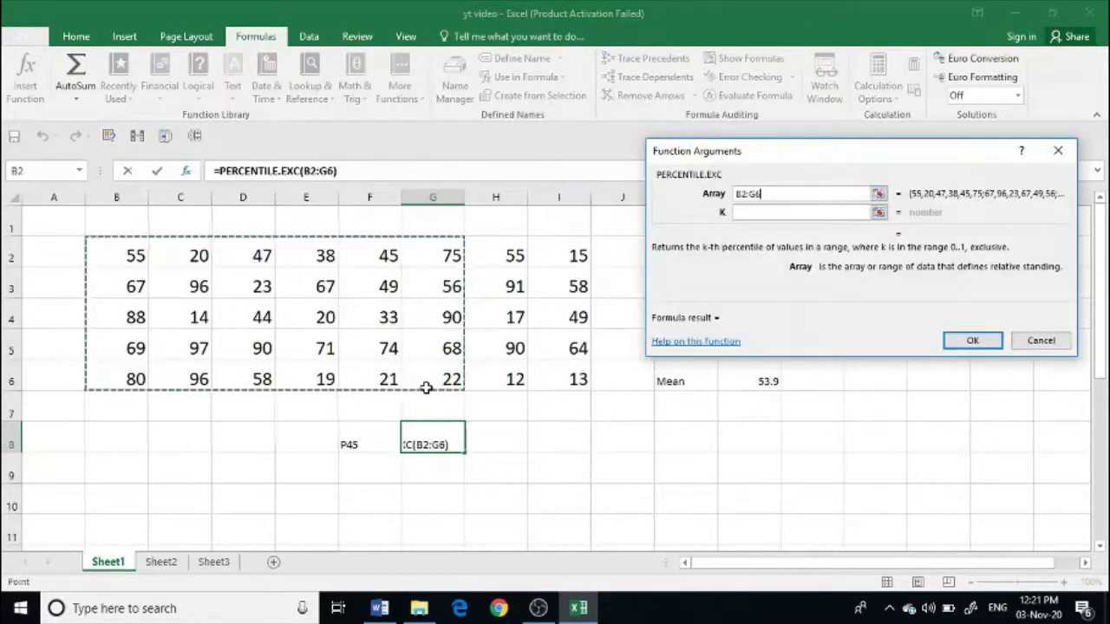
key("shift+Right")
key("shift+Right")
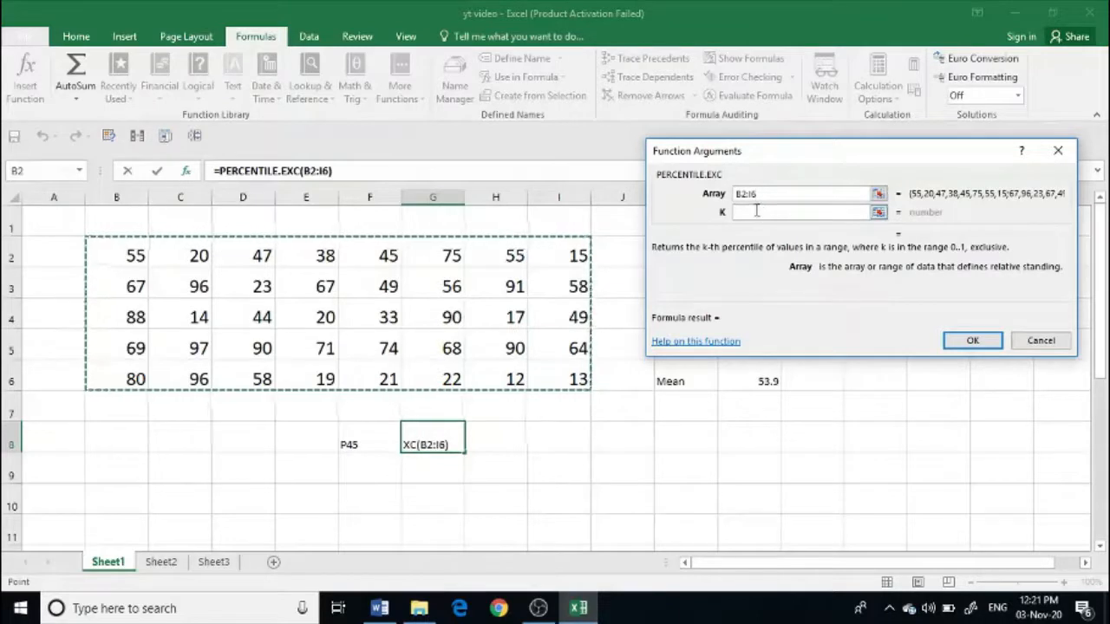
left_click(756, 210)
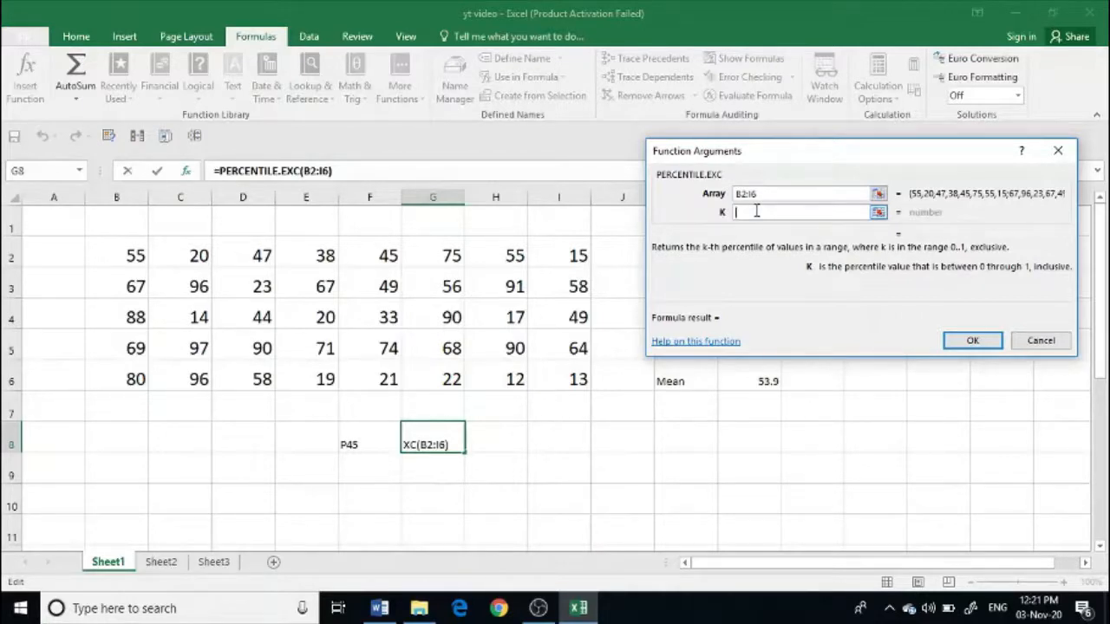
type(".45")
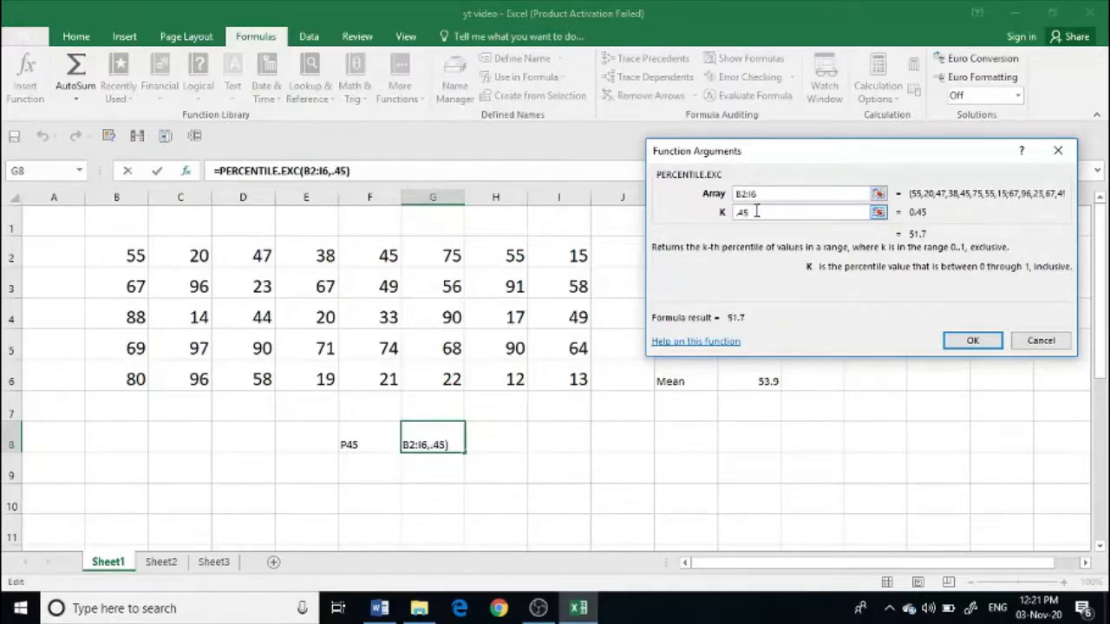
left_click(973, 342)
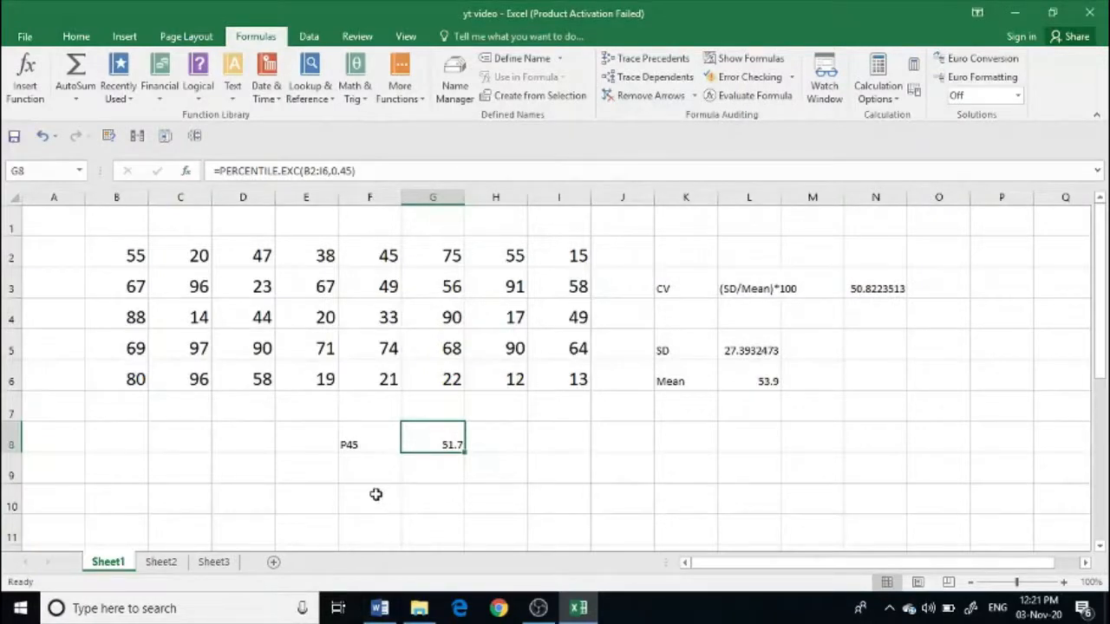
- Label cell F10 "P86" for the 86th percentile and select cell G10 beside it
left_click(375, 494)
type("P")
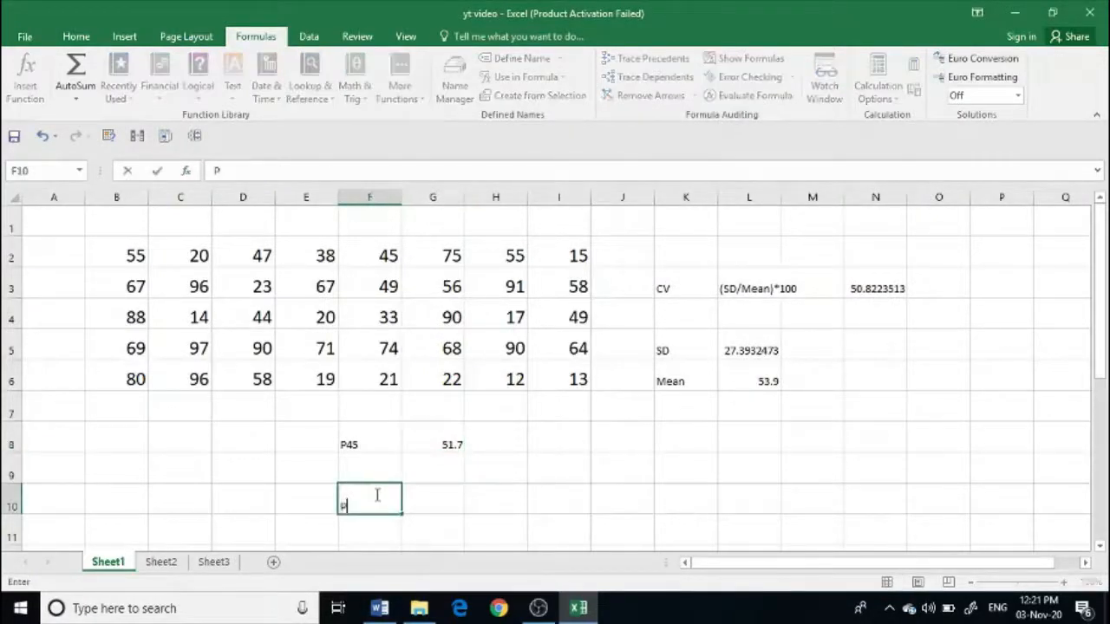
type("86")
left_click(440, 503)
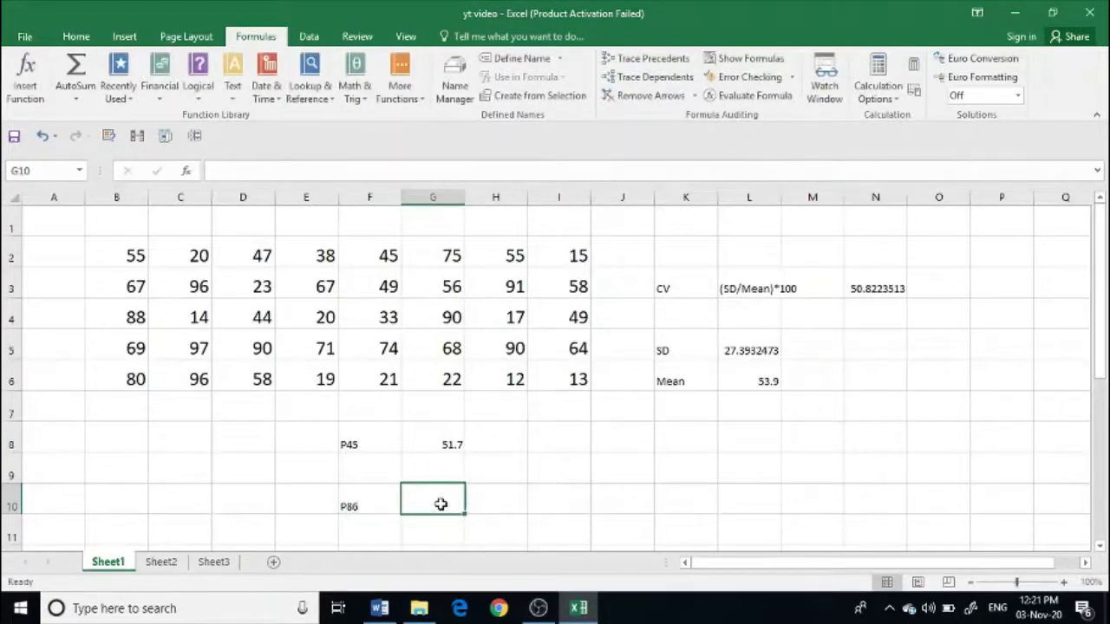
- Insert the PERCENTILE.EXC function from the Statistical category into cell G10
left_click(29, 87)
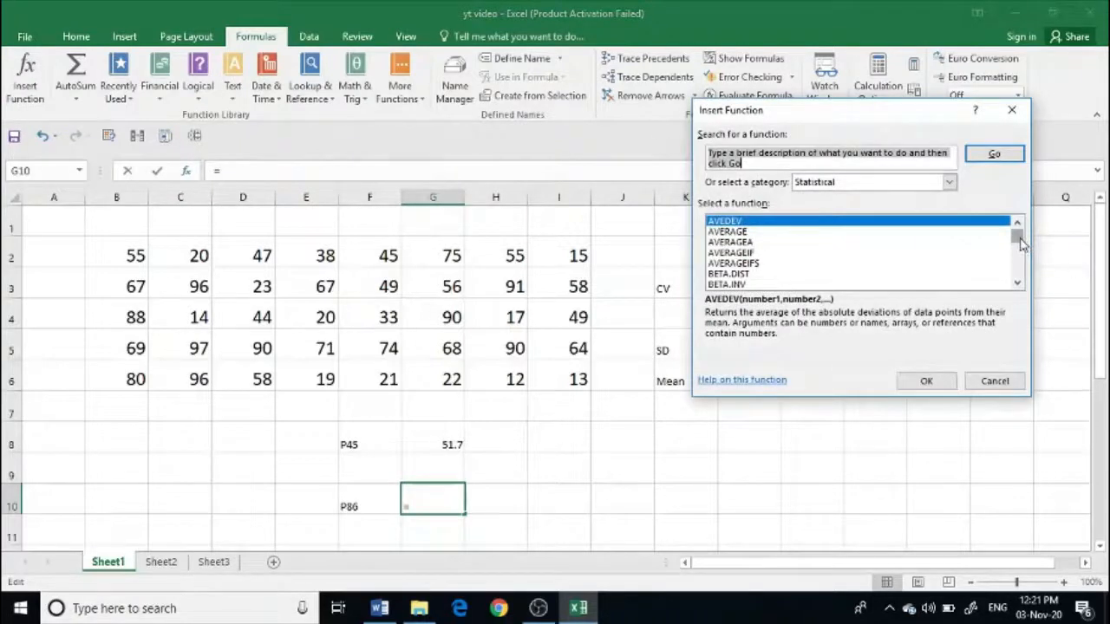
left_click_drag(1020, 245, 1021, 267)
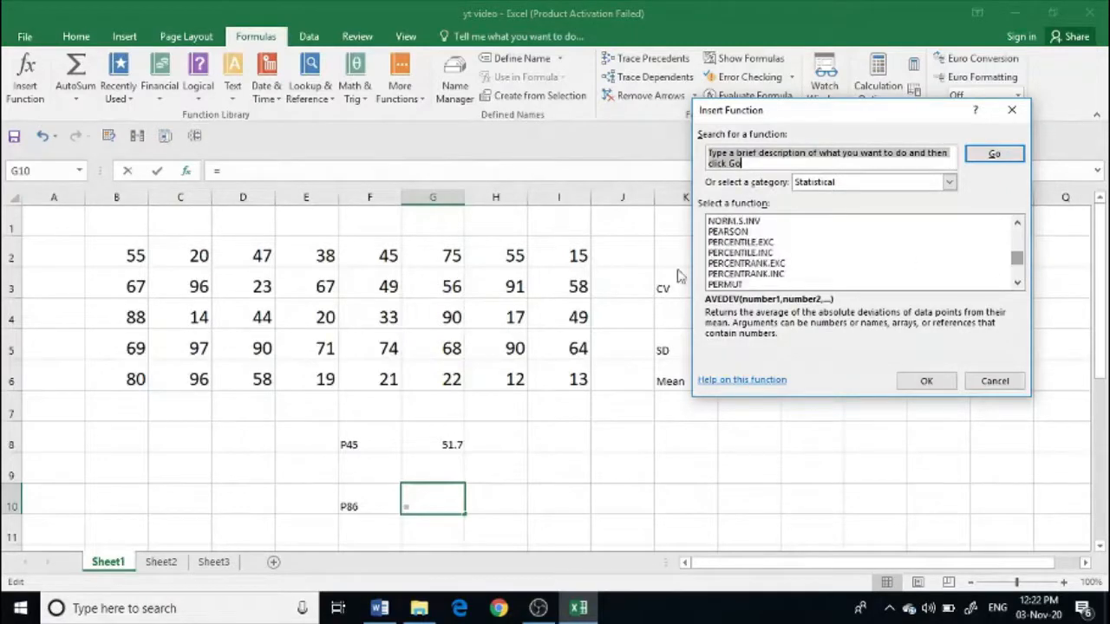
left_click(724, 243)
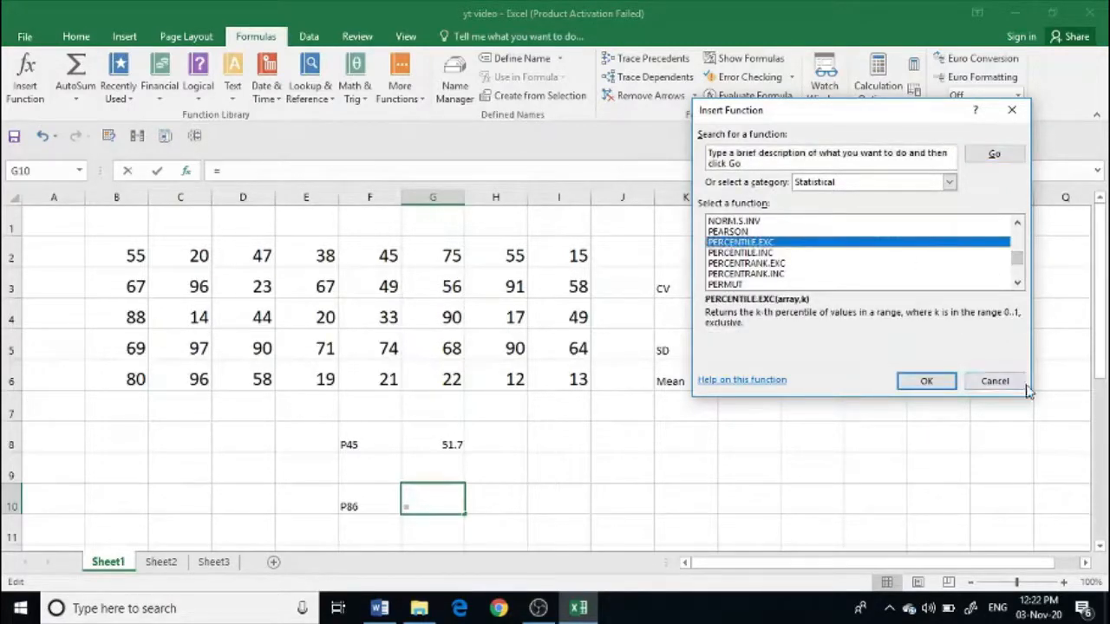
left_click(926, 382)
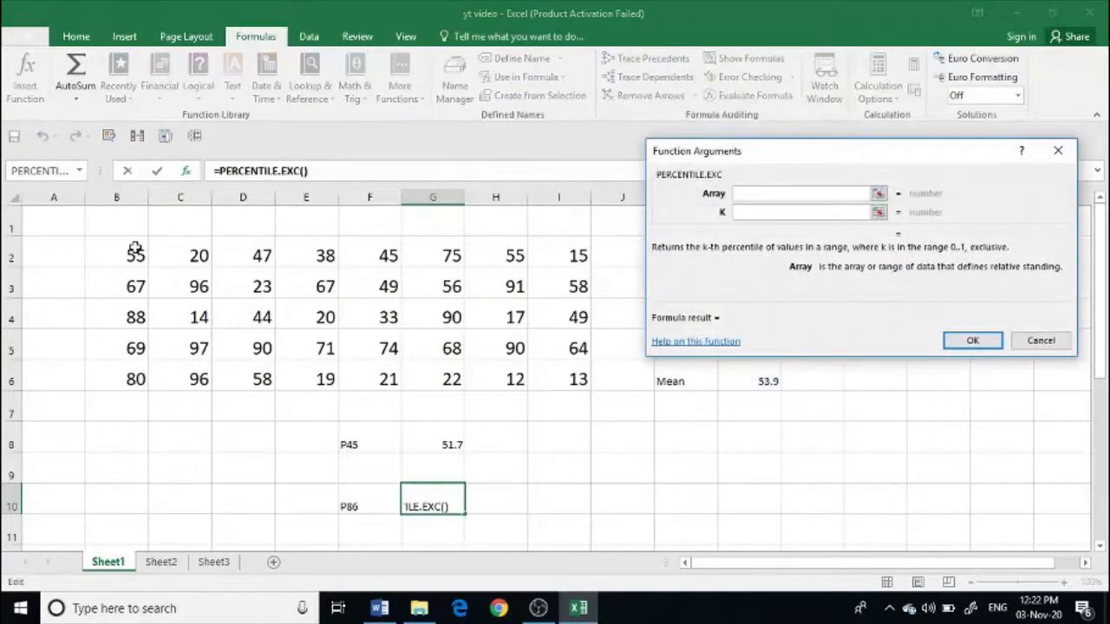
- Set the PERCENTILE.EXC array to B2:I6 and K to .86 for cell G10, and confirm the function
left_click(130, 250)
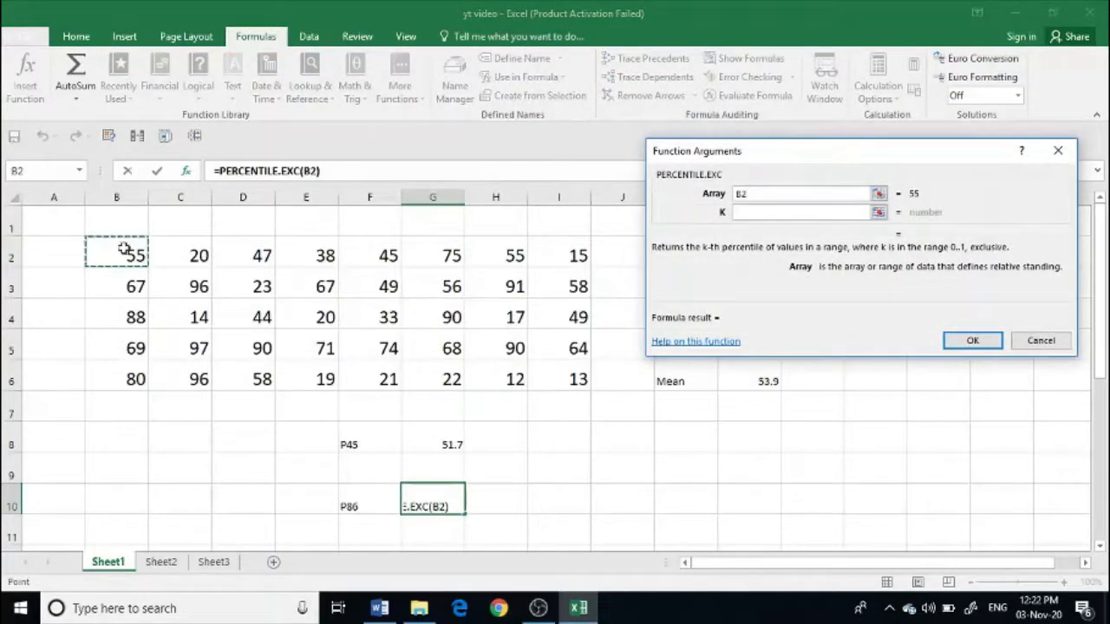
key("shift+Right")
key("shift+Right")
key("shift+Right")
key("shift+Right")
key("shift+Right")
key("shift+Right")
key("shift+Right")
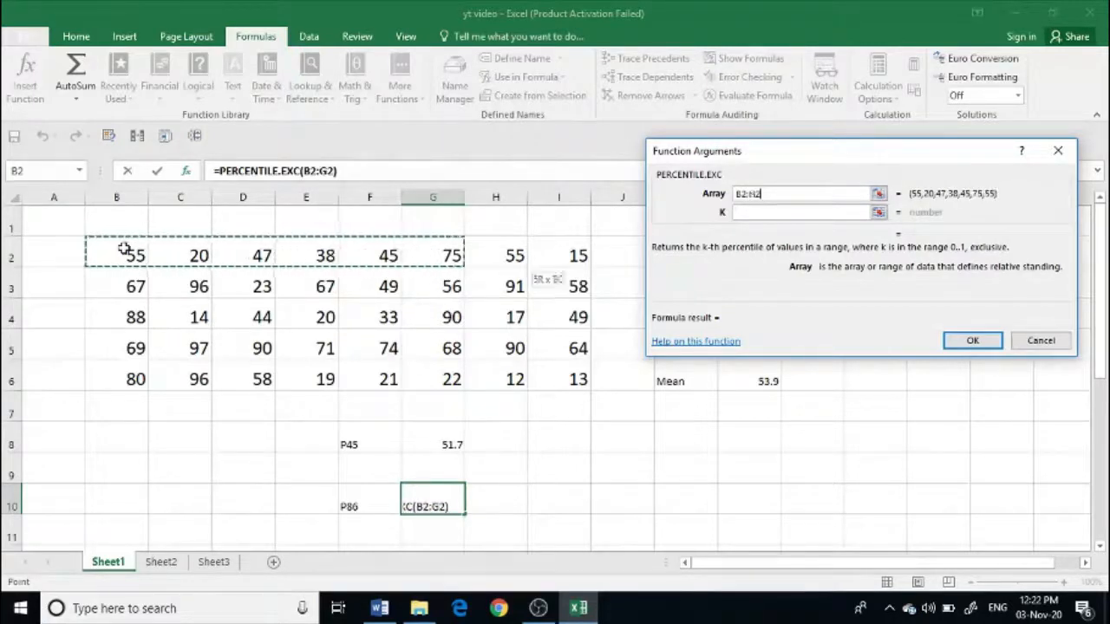
key("shift+Down")
key("shift+Down")
key("shift+Down")
key("shift+Down")
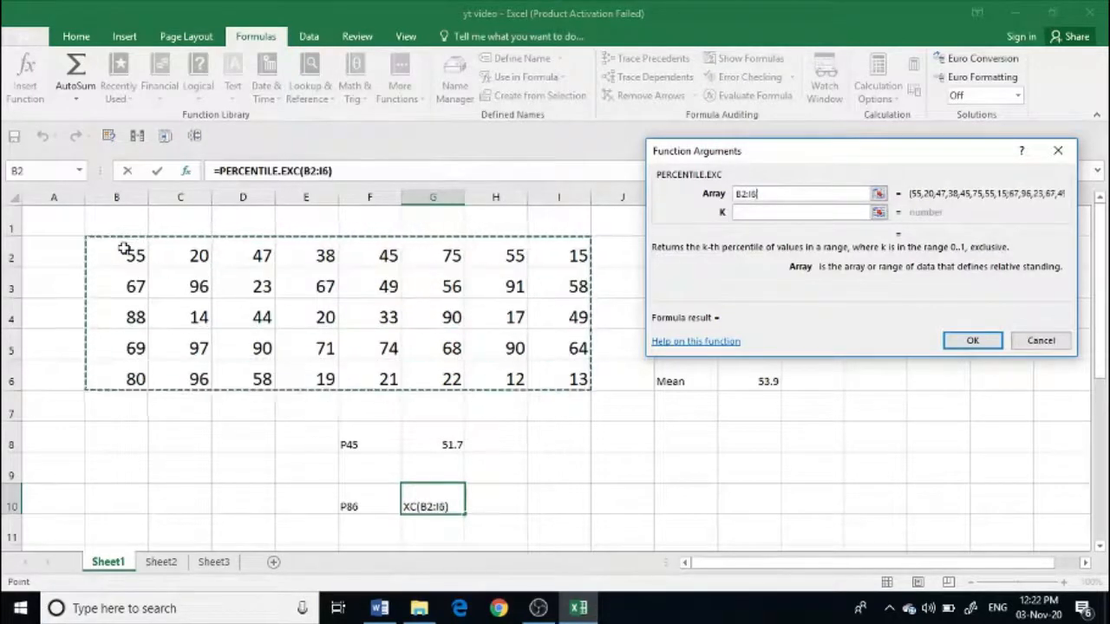
left_click(754, 212)
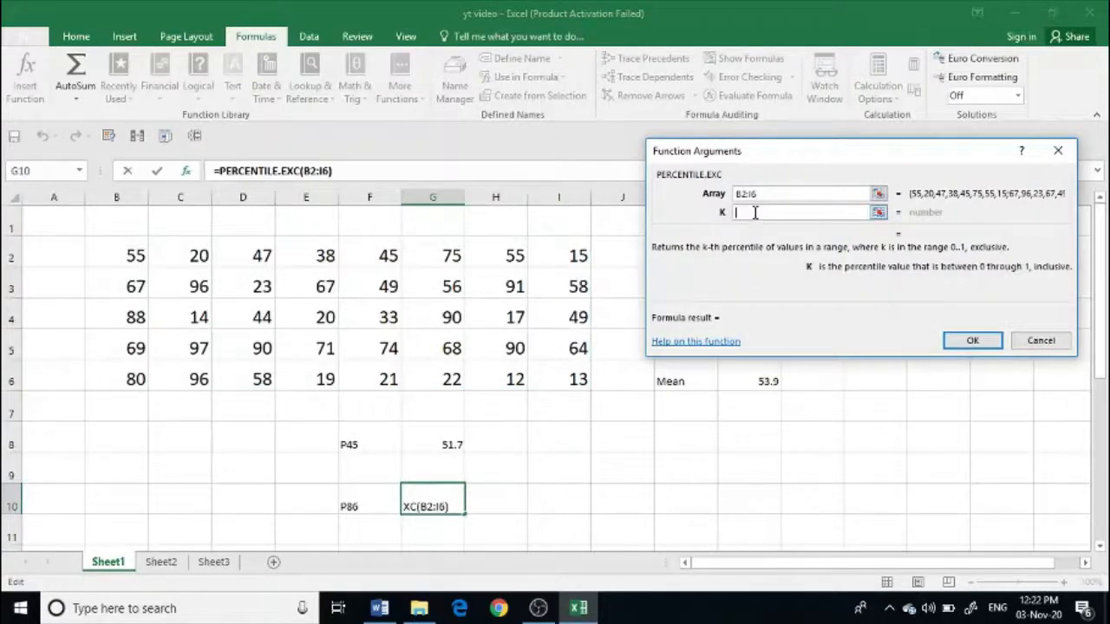
type(".")
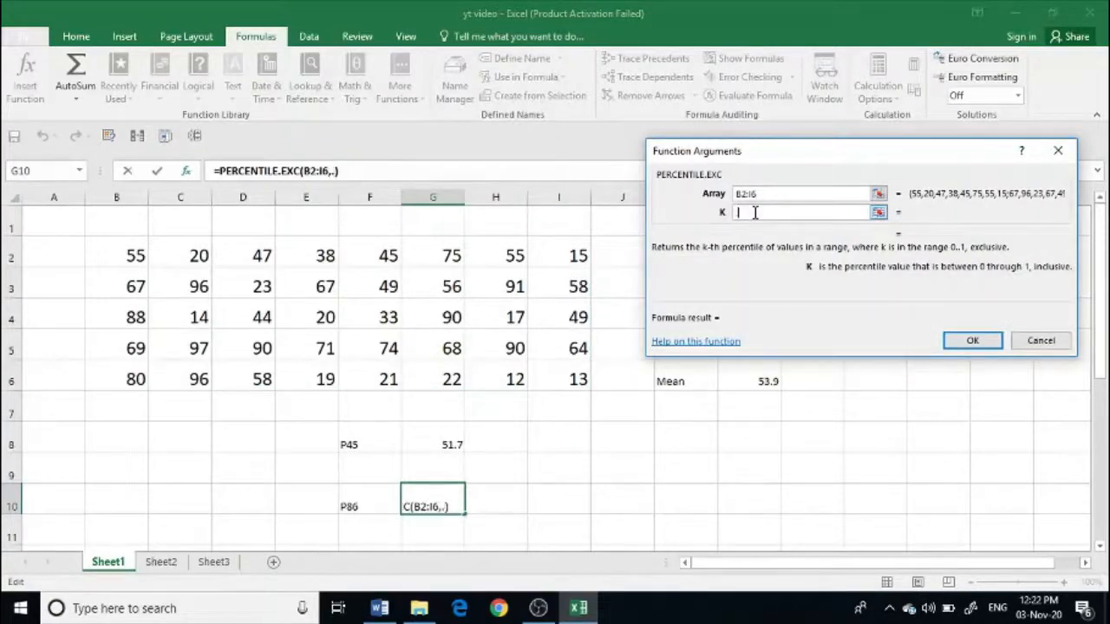
type("86")
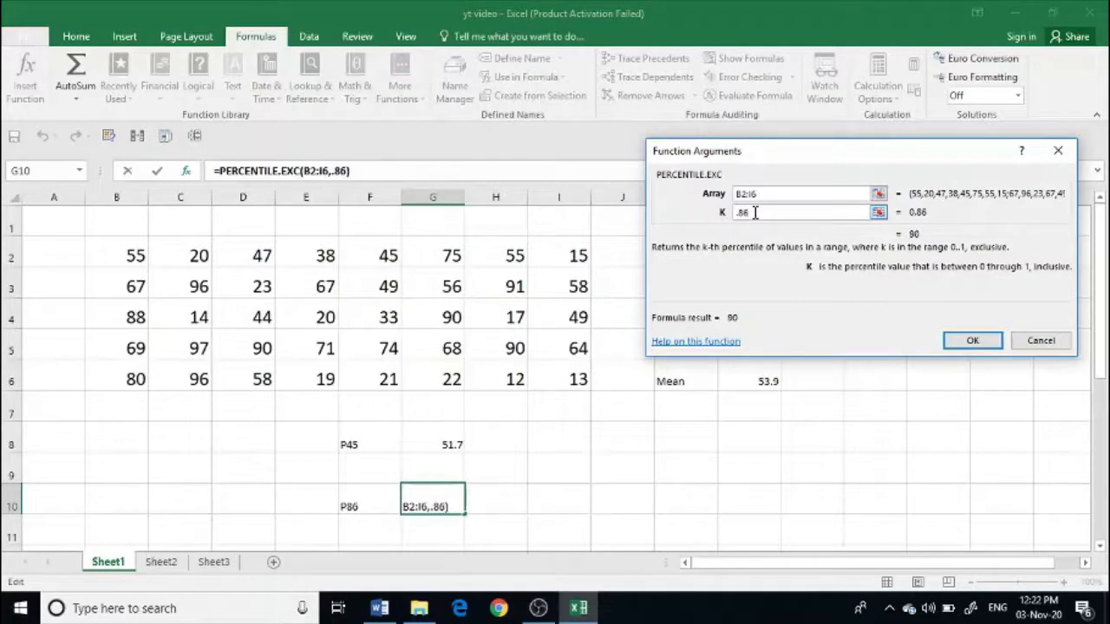
left_click(973, 341)
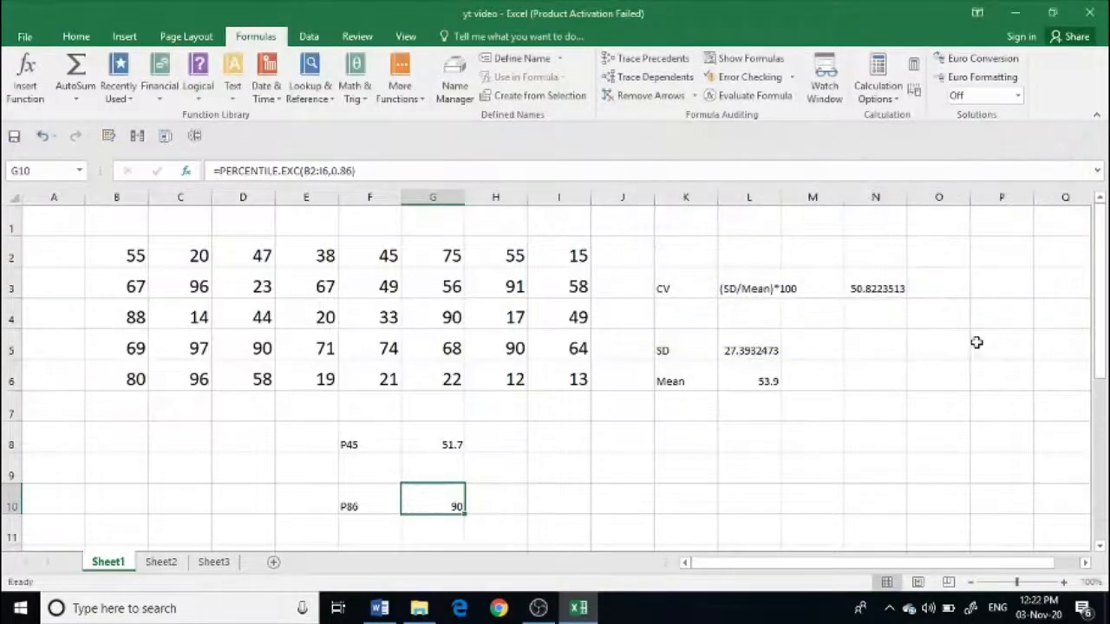